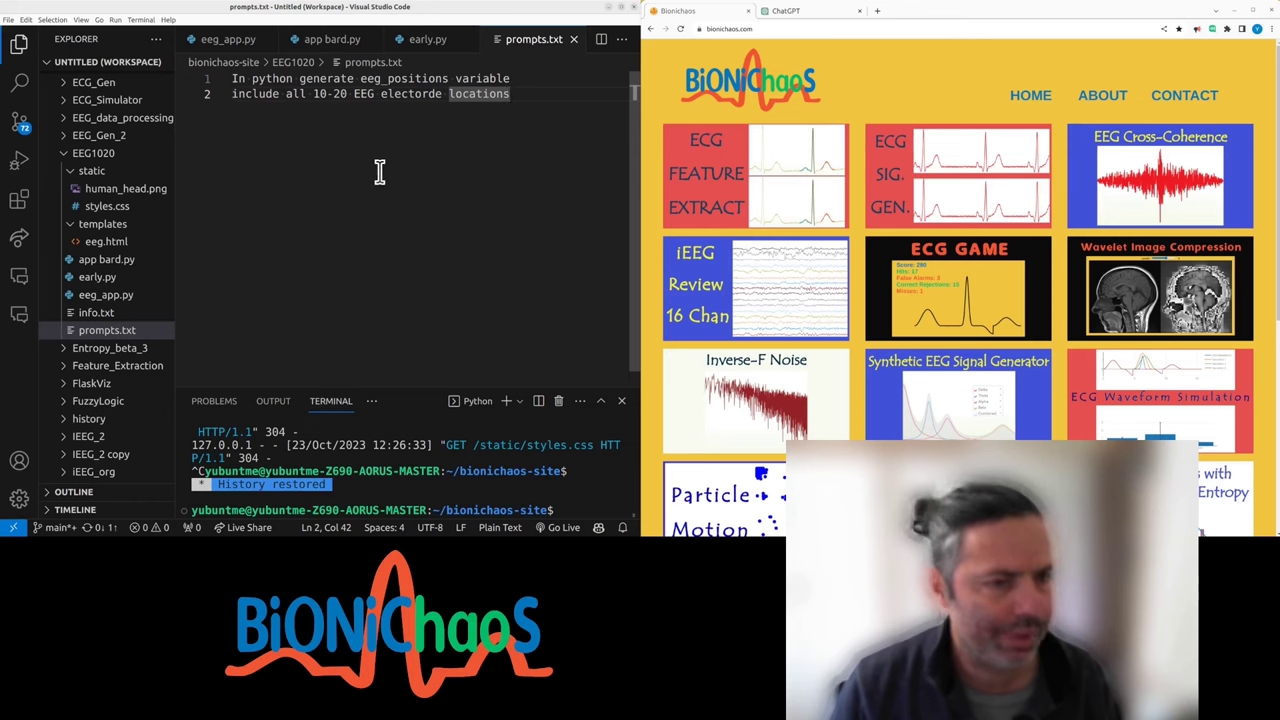
- Review electrode positions in early.py and app bard.py, with Bard loaded in a new Chrome tab
left_click(97, 277)
scroll(463, 215, "down", 5)
scroll(463, 215, "up", 5)
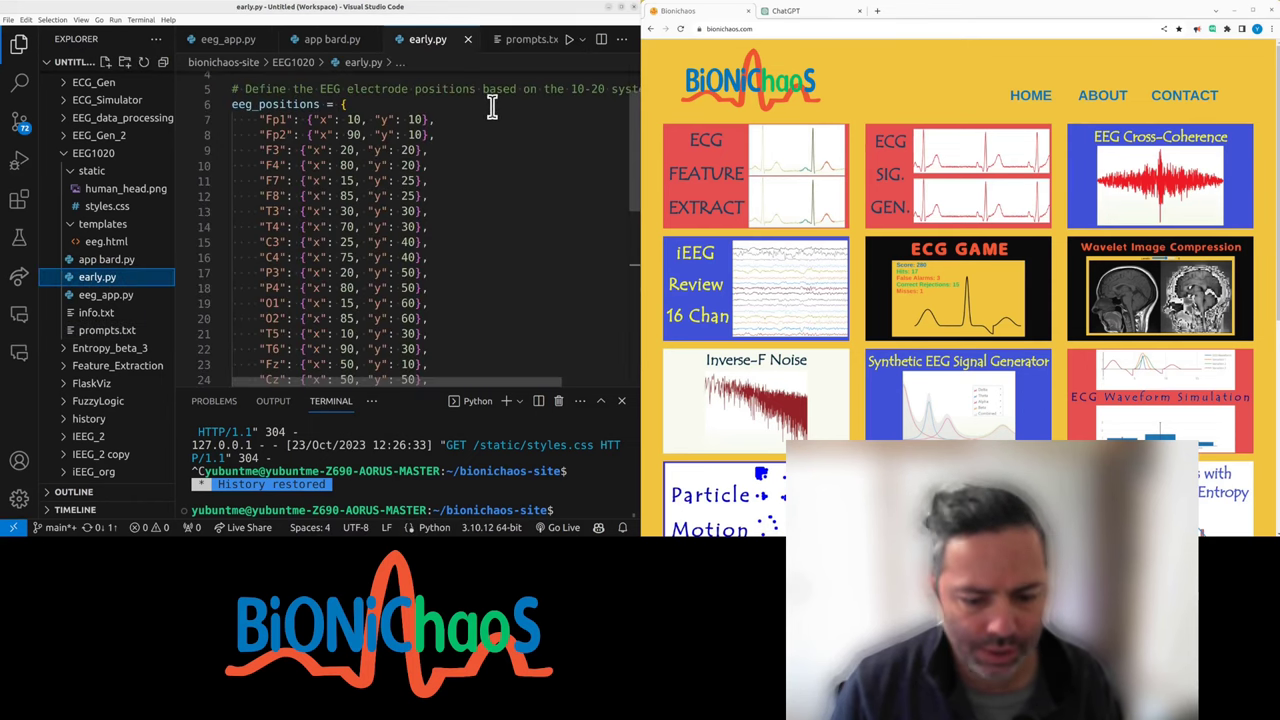
scroll(463, 215, "up", 3)
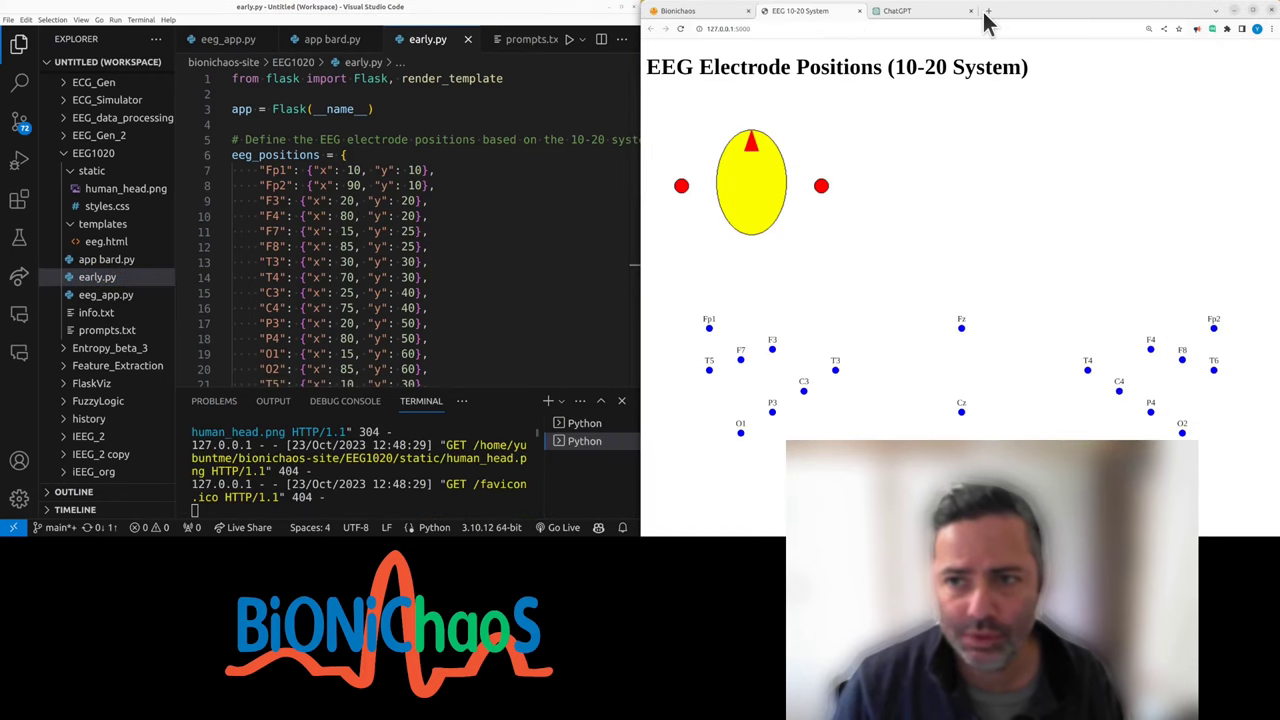
left_click(988, 10)
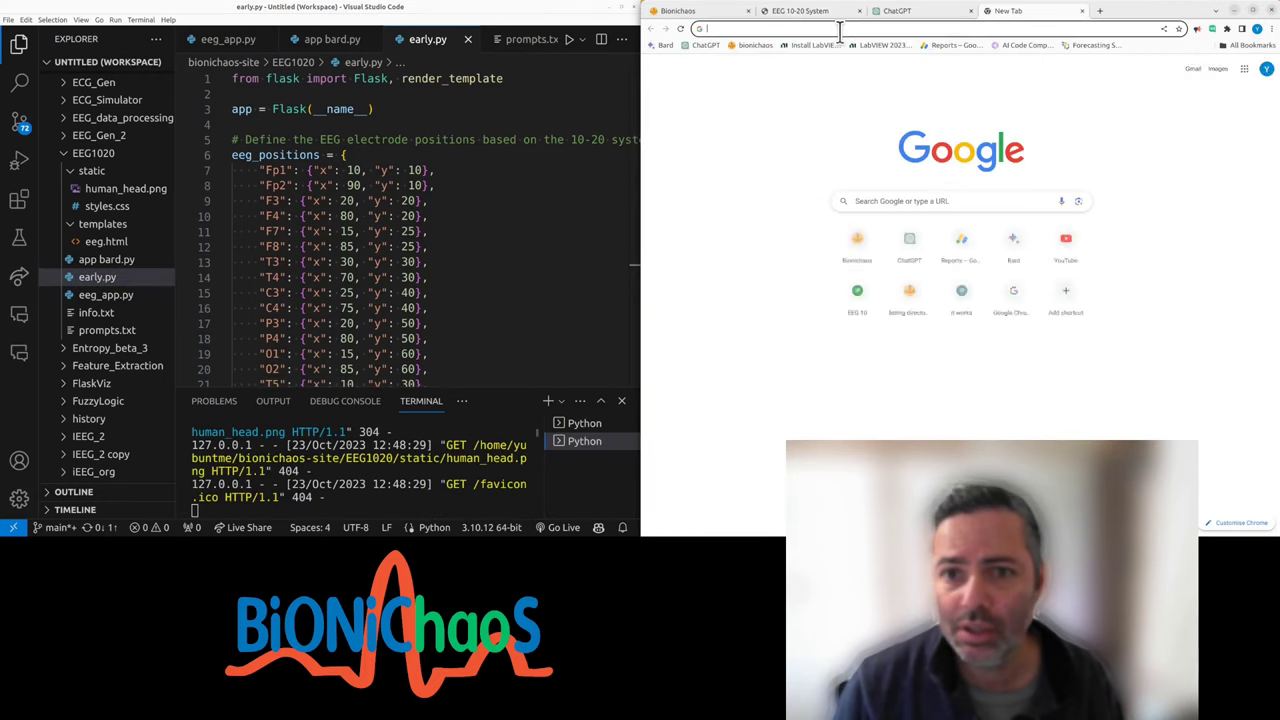
left_click(800, 10)
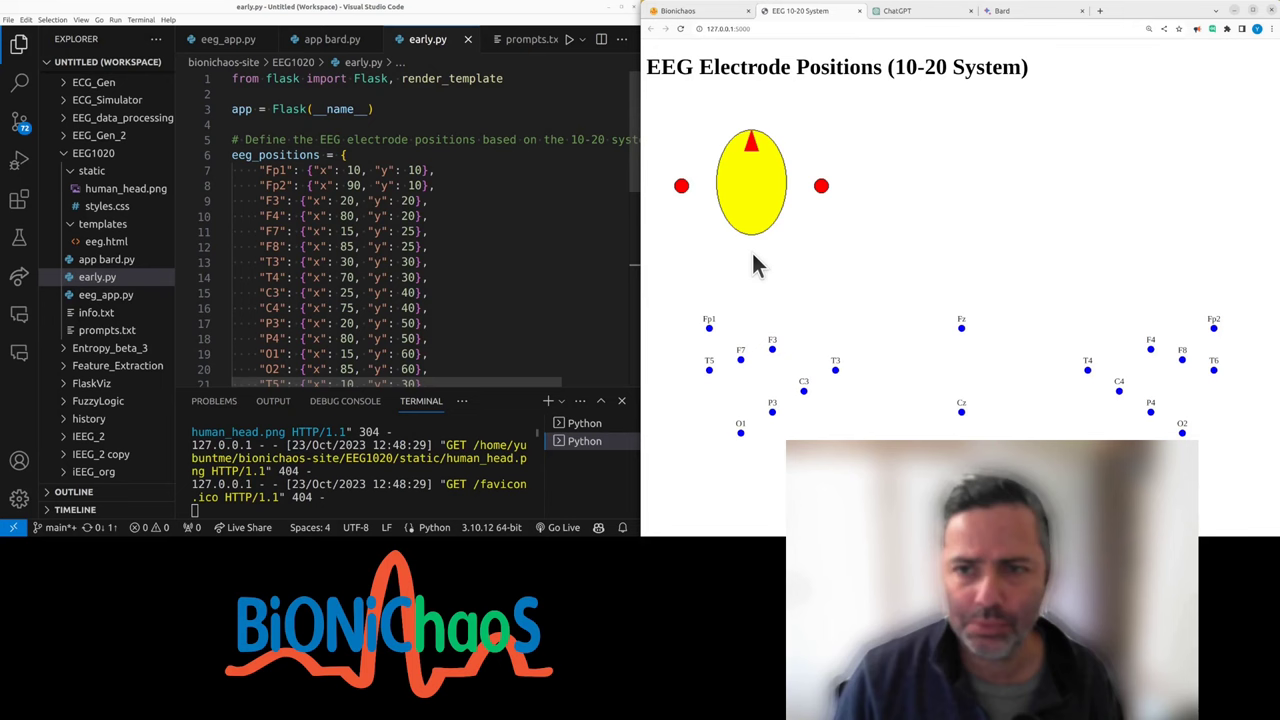
left_click(106, 259)
scroll(340, 270, "up", 3)
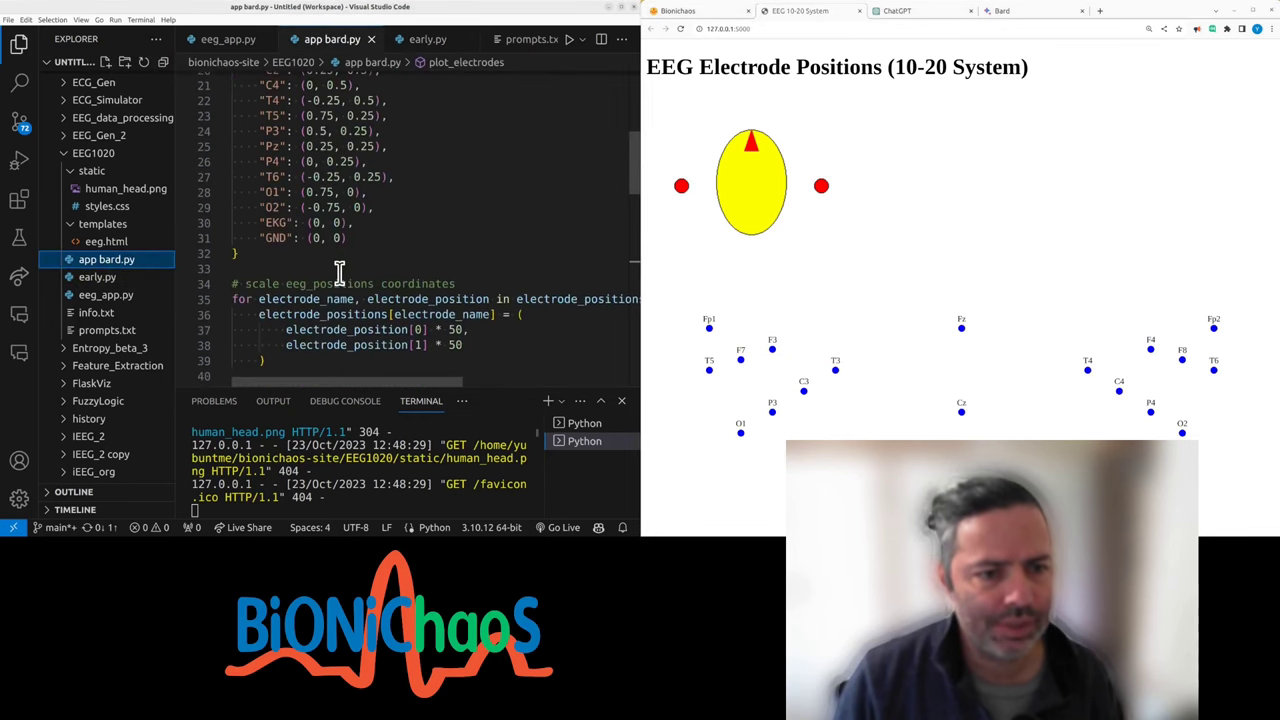
scroll(340, 270, "up", 3)
scroll(340, 270, "down", 6)
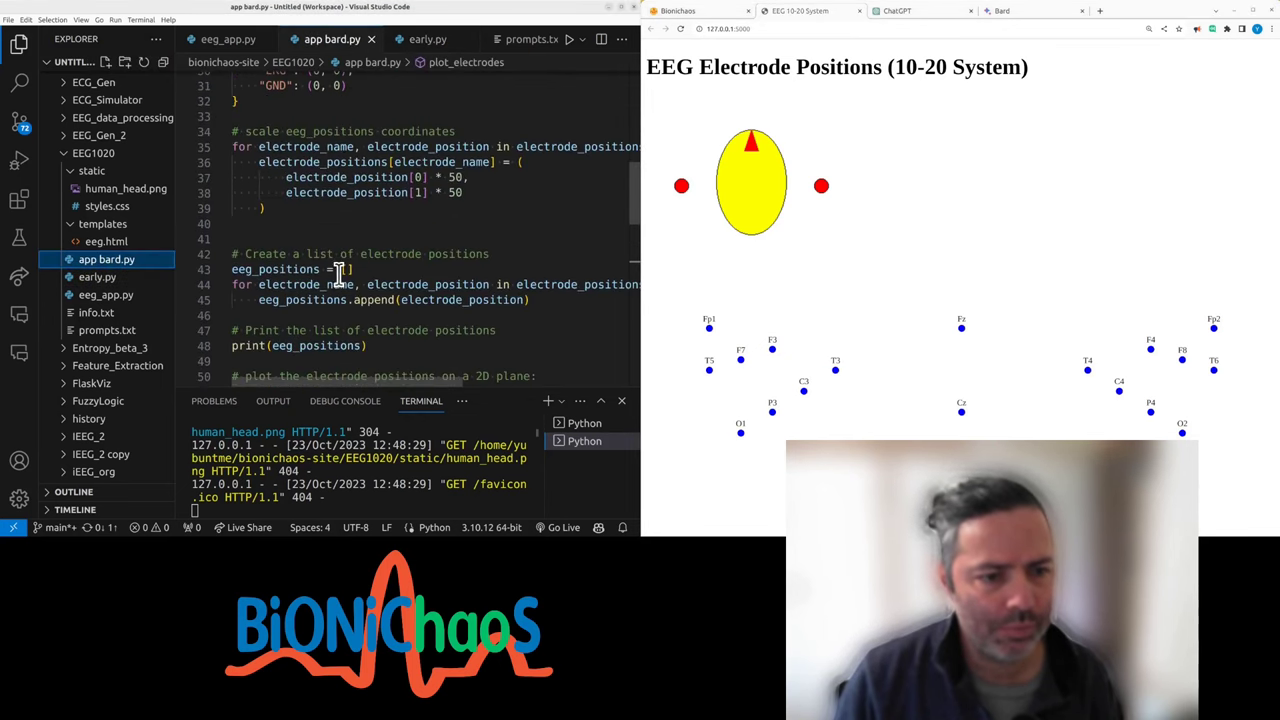
scroll(340, 270, "down", 2)
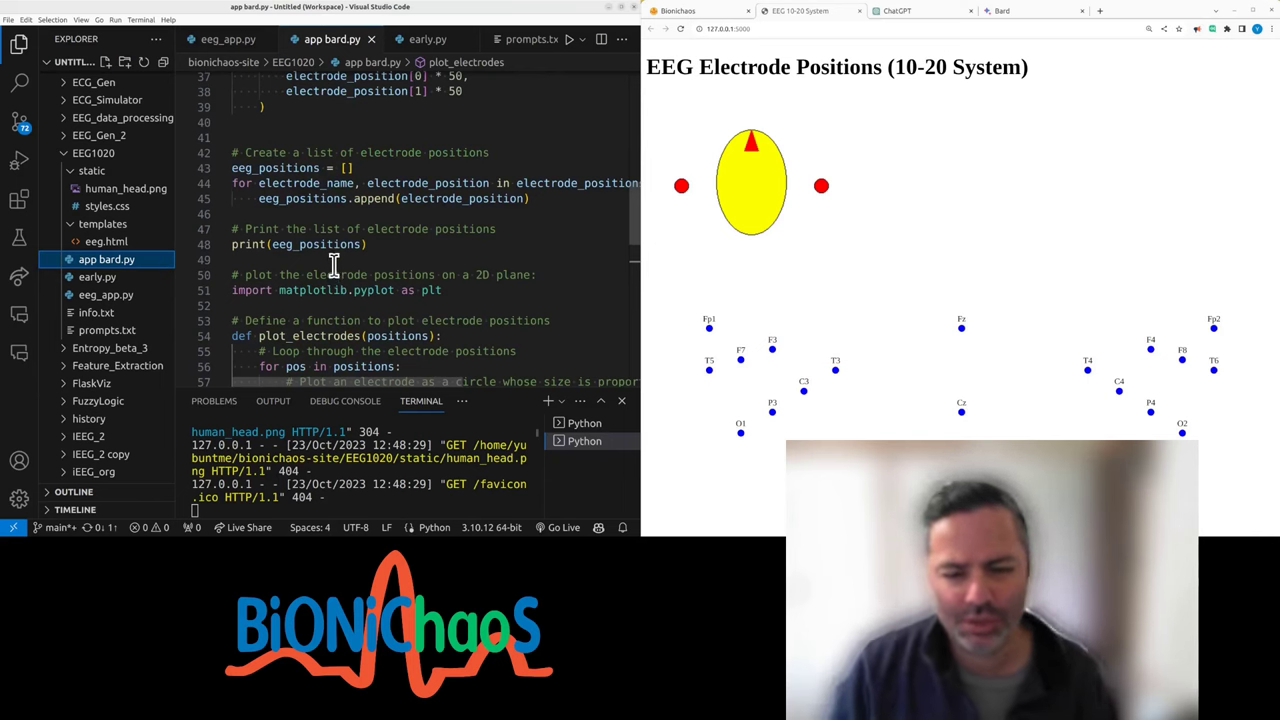
scroll(398, 362, "down", 3)
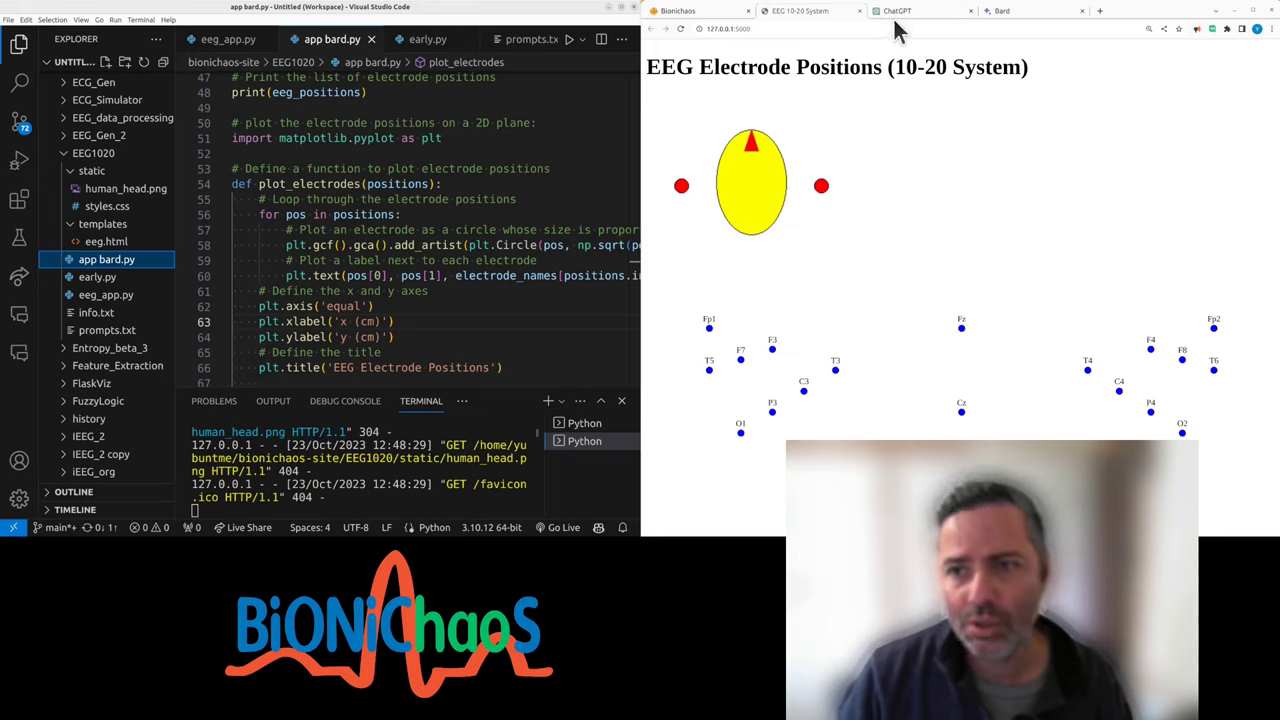
left_click(402, 214)
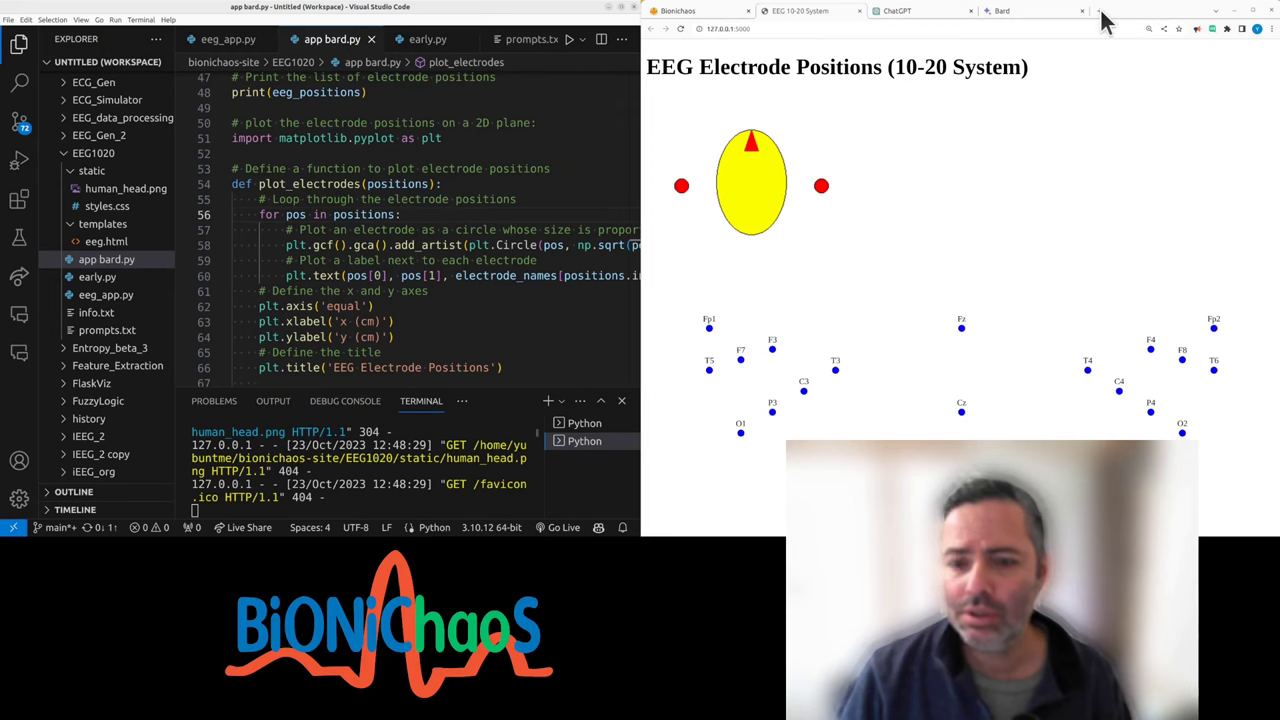
- Ask Bard '10-20 EEG locations', then revise the follow-up to 'generate python variable of the EEG electrode locations'
left_click(1017, 10)
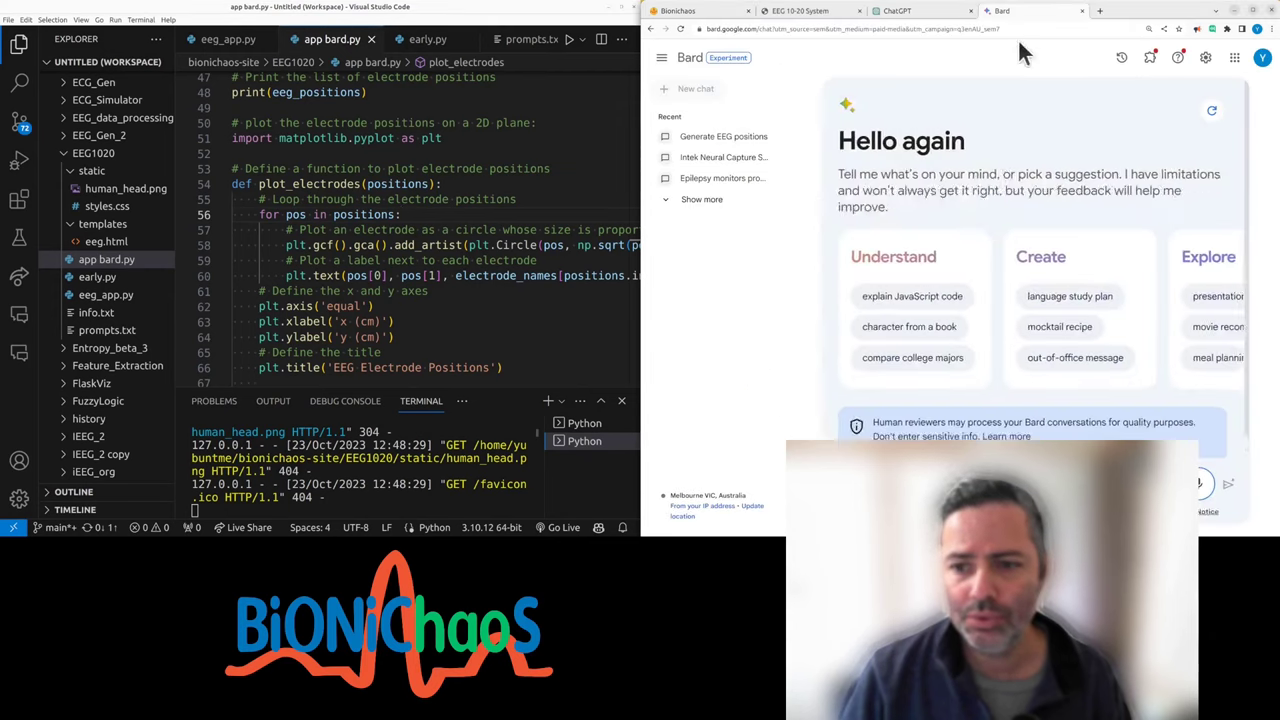
type("10-20 EEG locations")
key("Return")
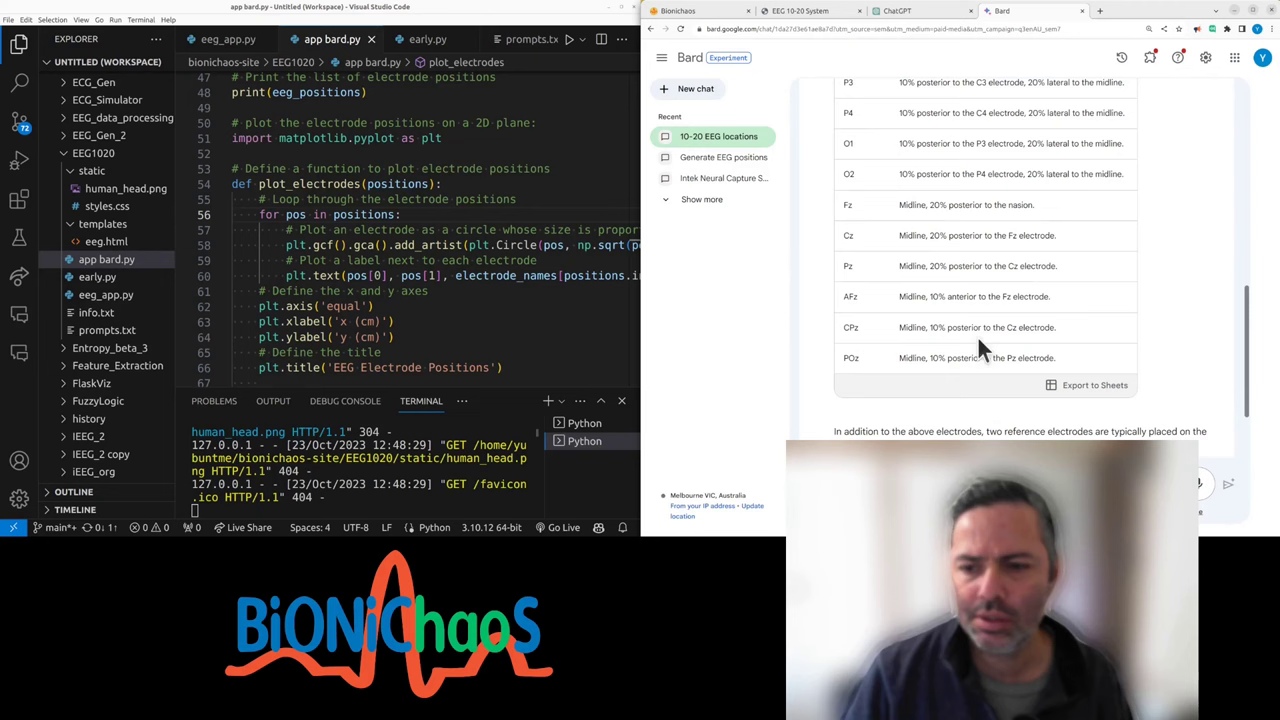
scroll(963, 307, "up", 5)
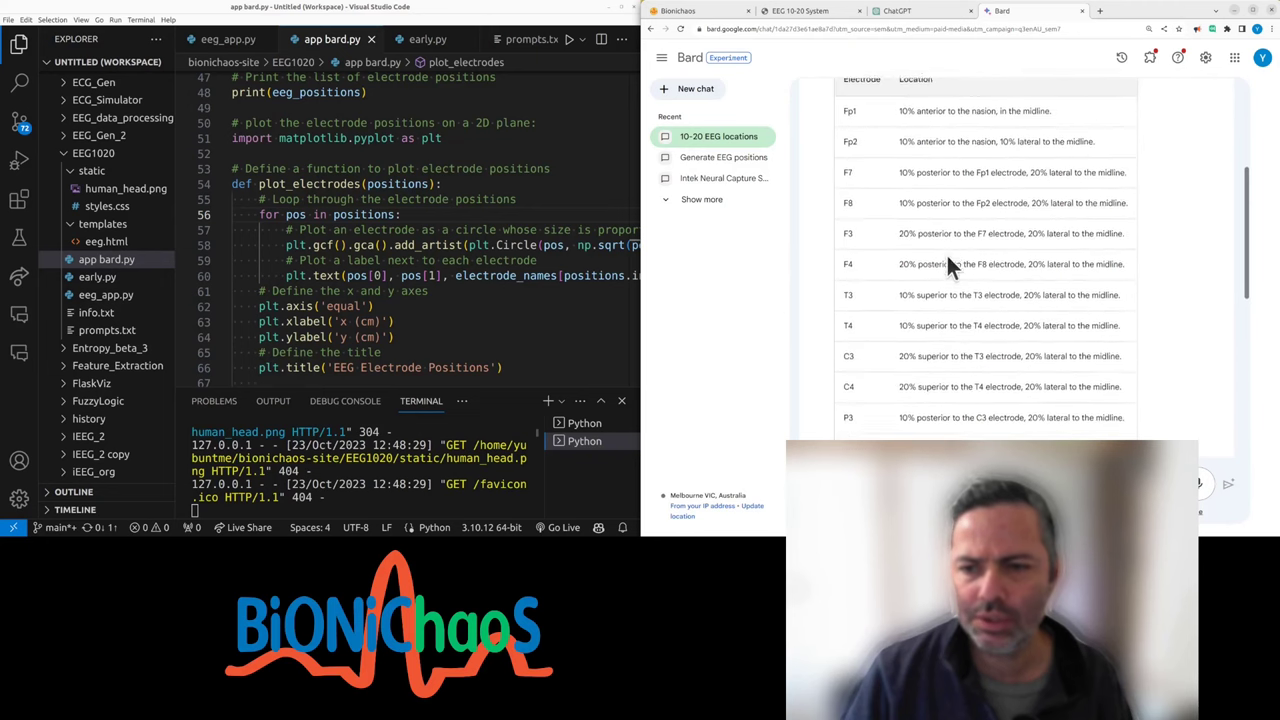
scroll(946, 253, "up", 5)
scroll(946, 253, "down", 10)
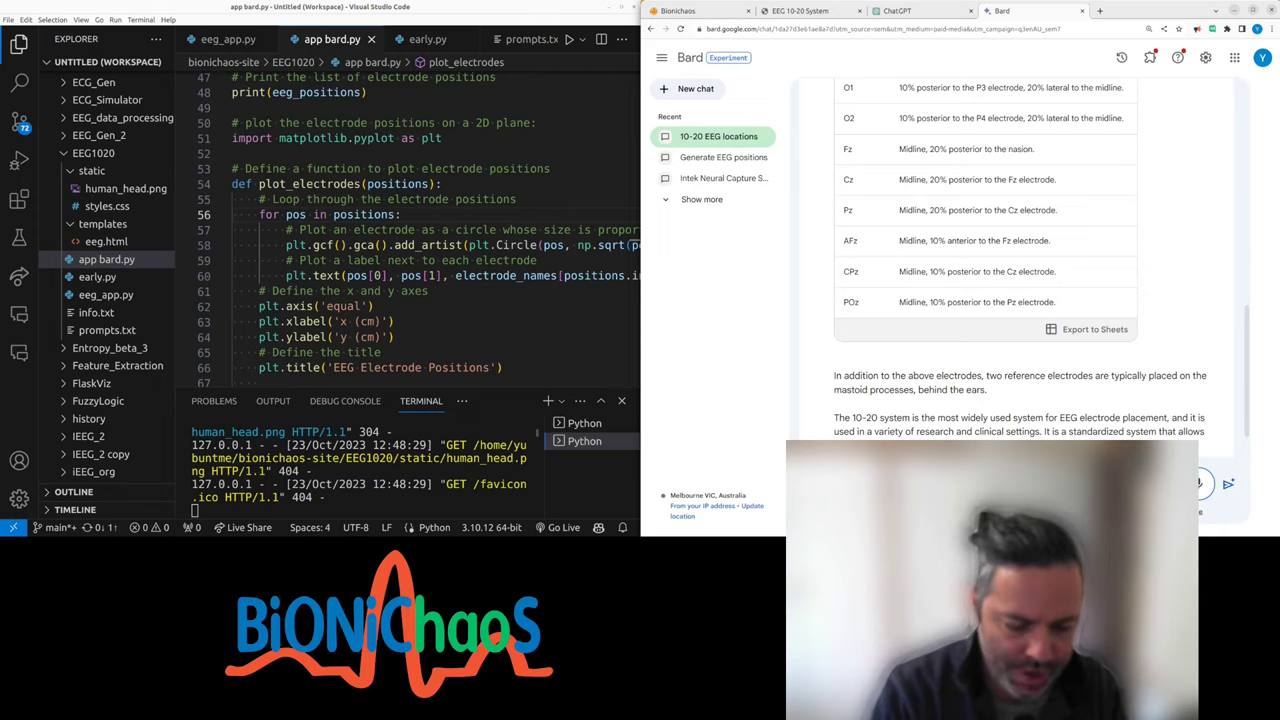
key("Return")
left_click(394, 245)
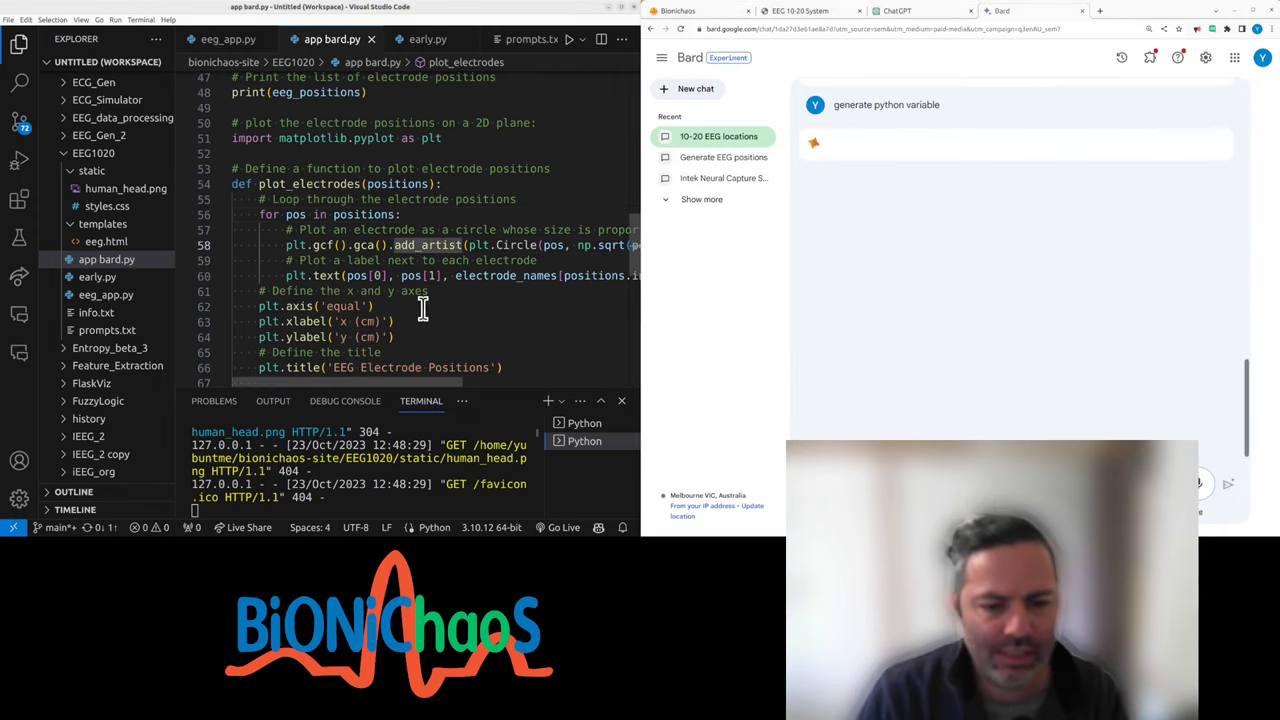
left_click_drag(640, 302, 792, 308)
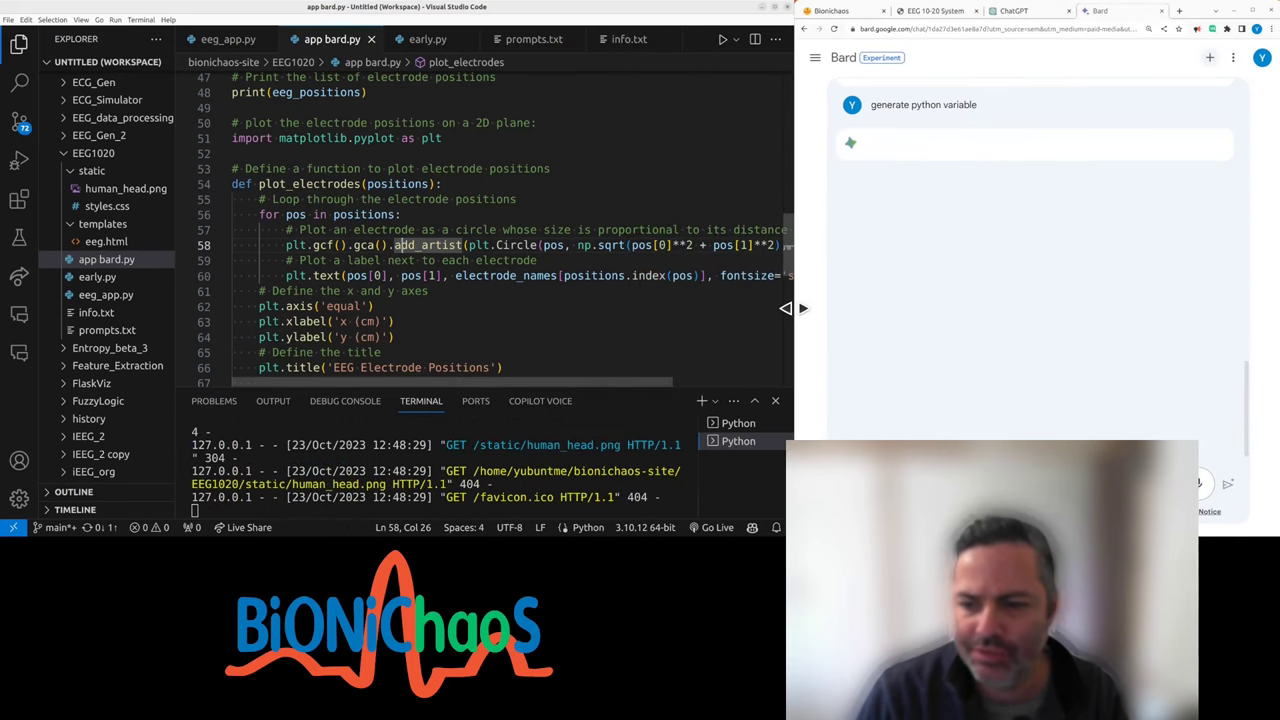
scroll(449, 294, "up", 3)
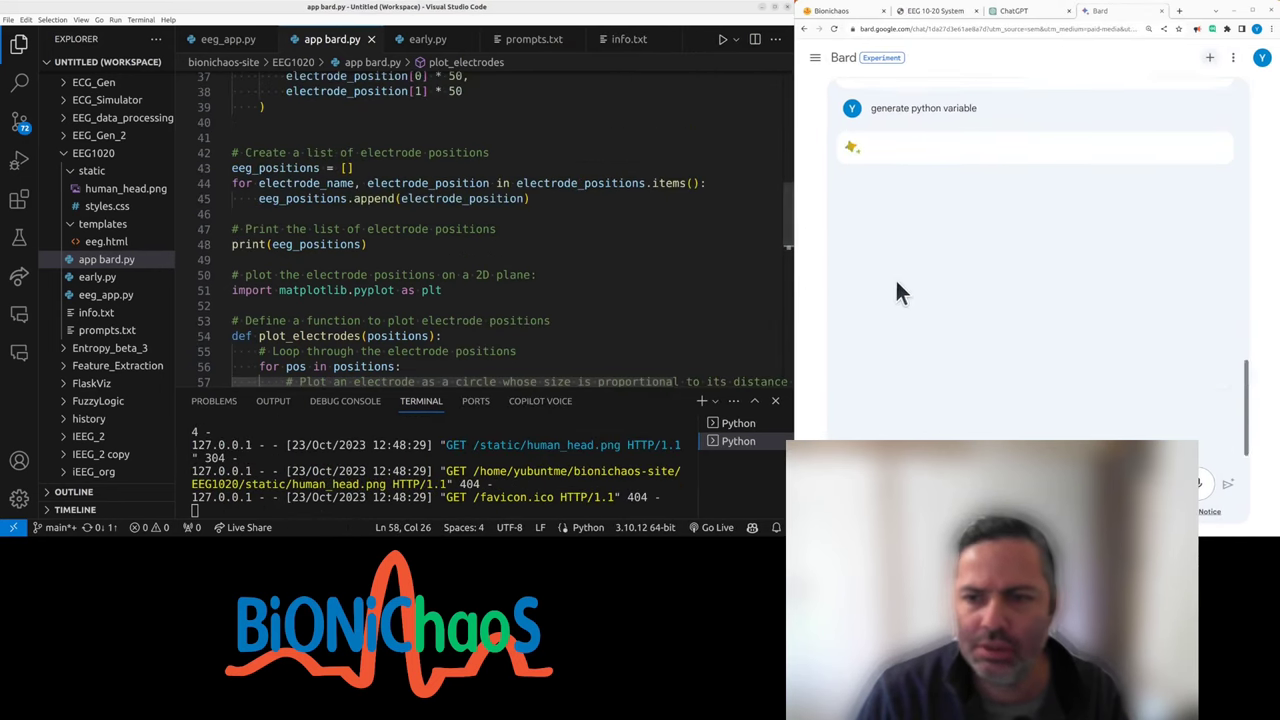
scroll(895, 278, "up", 3)
scroll(907, 286, "down", 3)
scroll(476, 244, "down", 5)
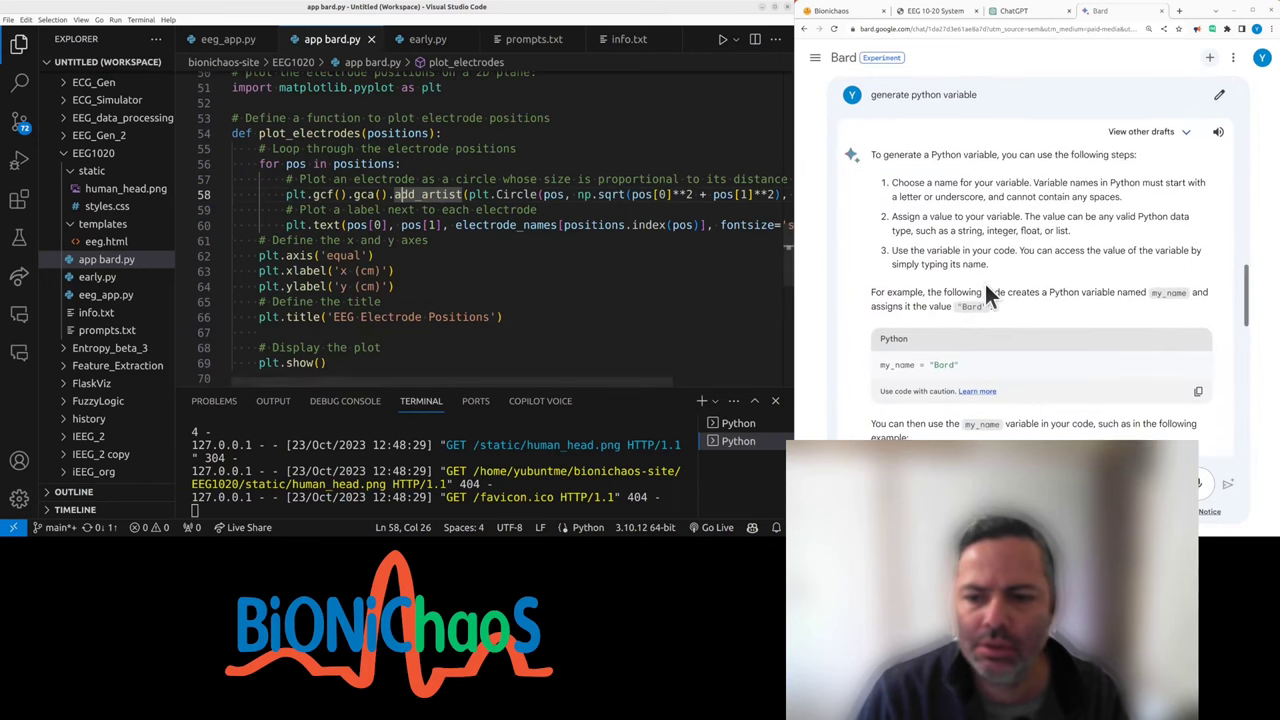
scroll(985, 284, "down", 3)
scroll(985, 287, "down", 3)
scroll(985, 287, "down", 3)
scroll(985, 287, "down", 2)
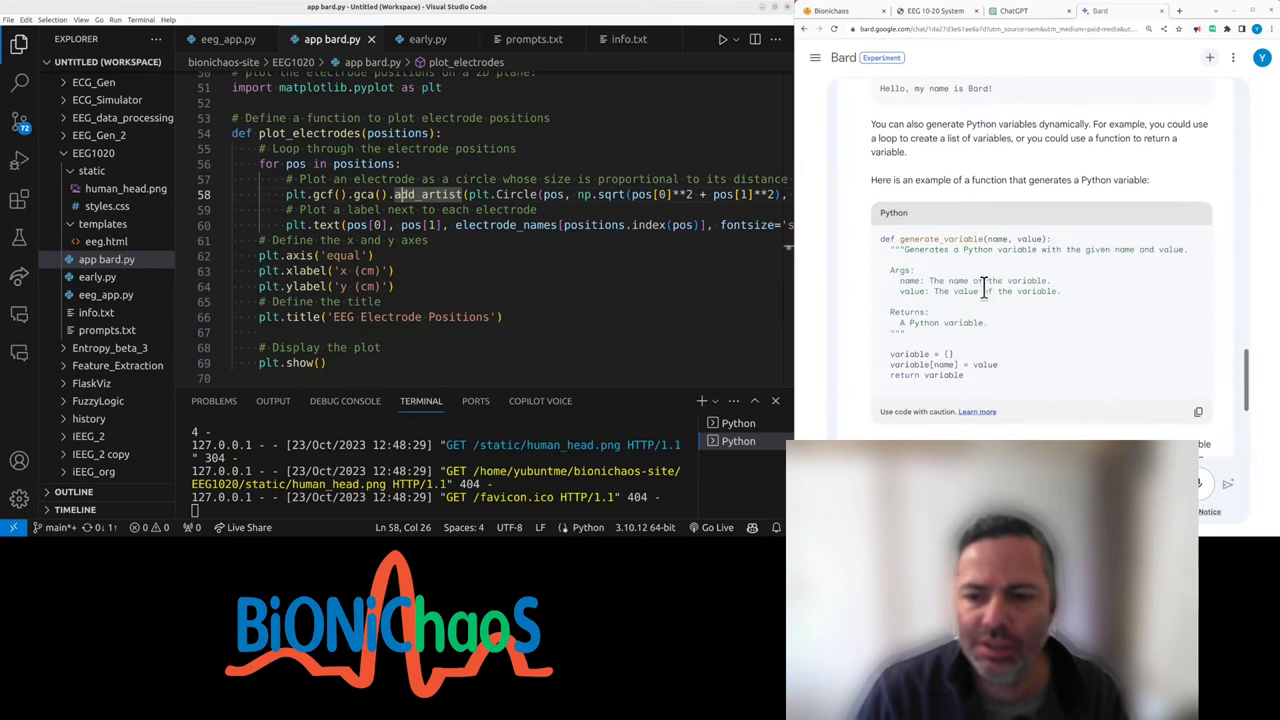
scroll(985, 288, "down", 3)
scroll(985, 288, "down", 2)
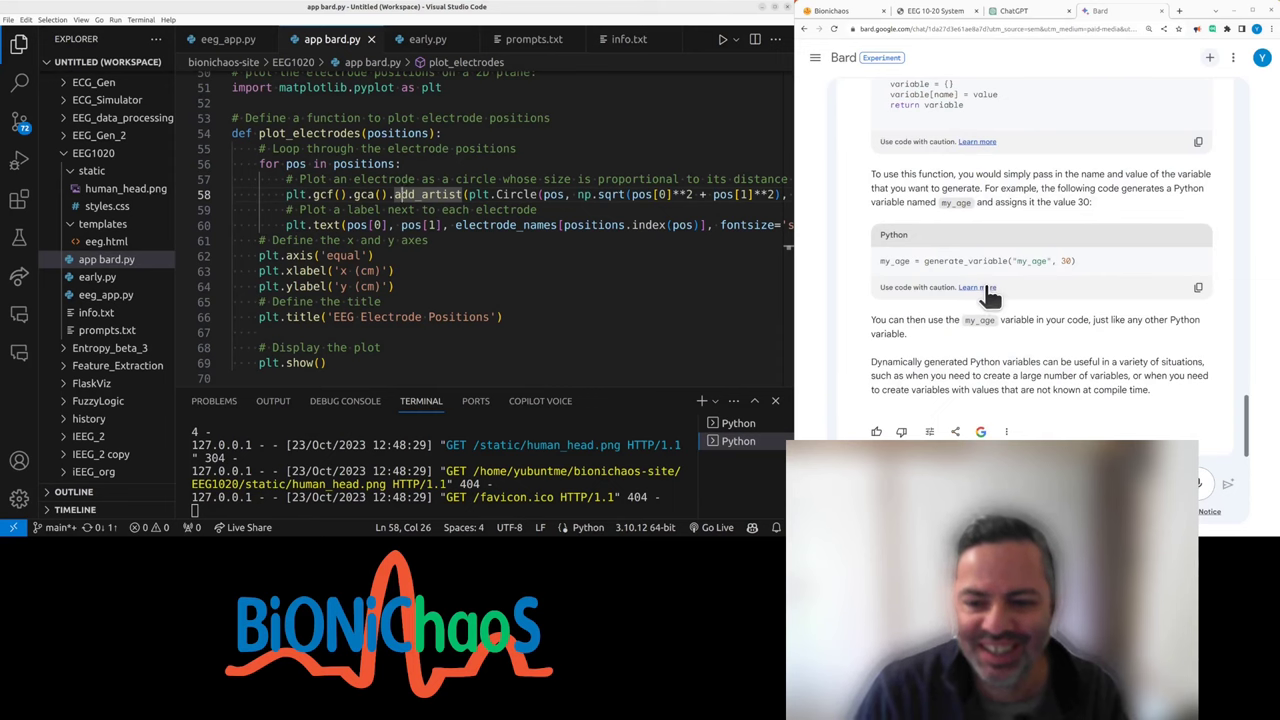
scroll(985, 288, "up", 3)
scroll(985, 288, "up", 3)
scroll(985, 288, "up", 3)
scroll(985, 288, "up", 2)
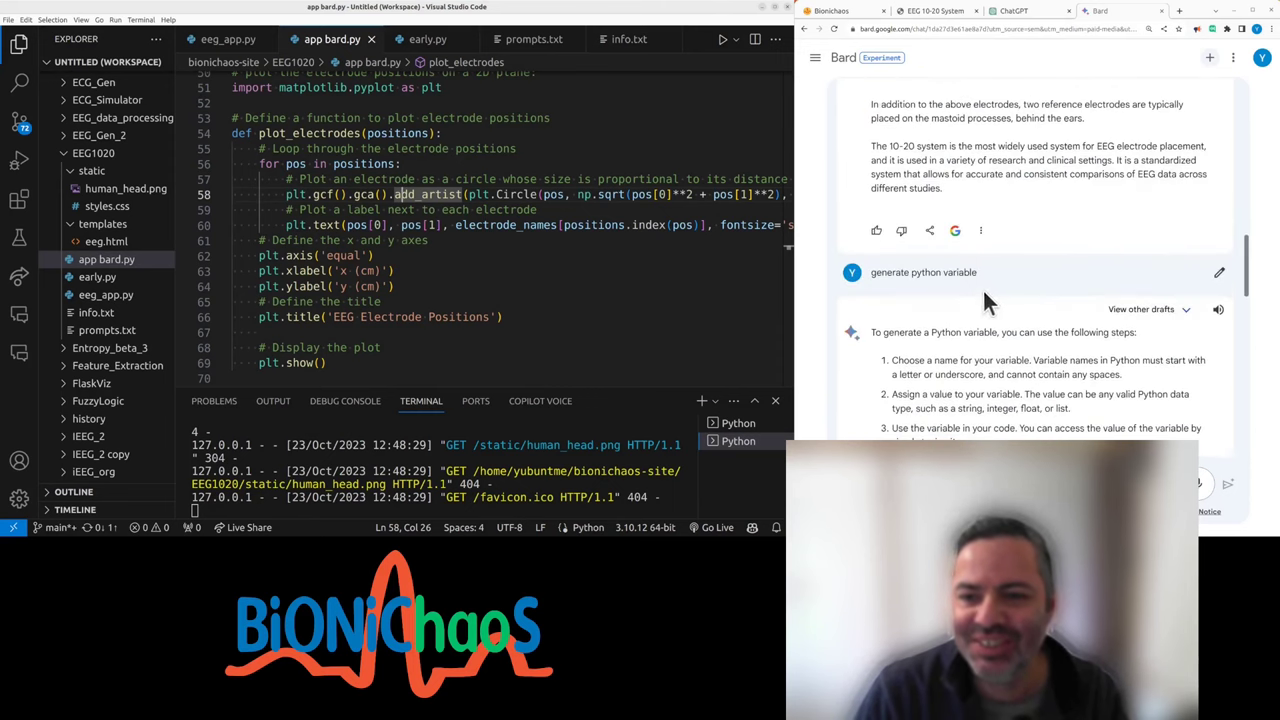
left_click(1219, 272)
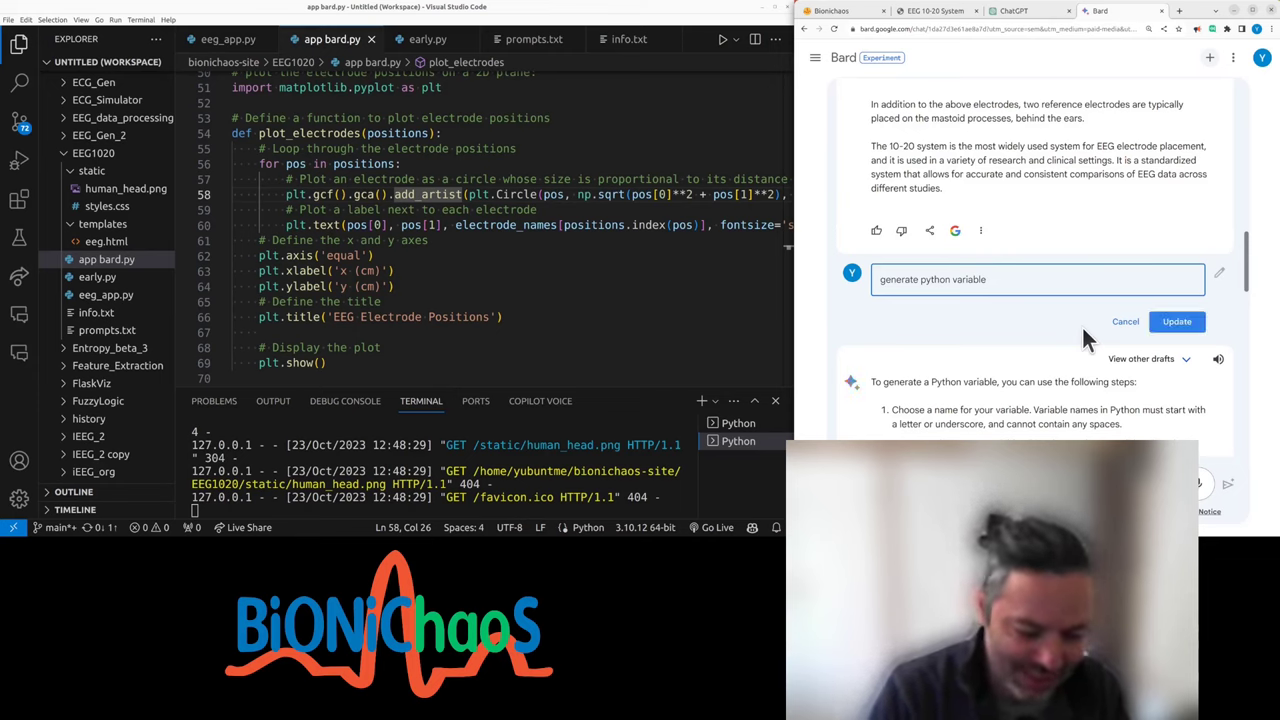
type(" o")
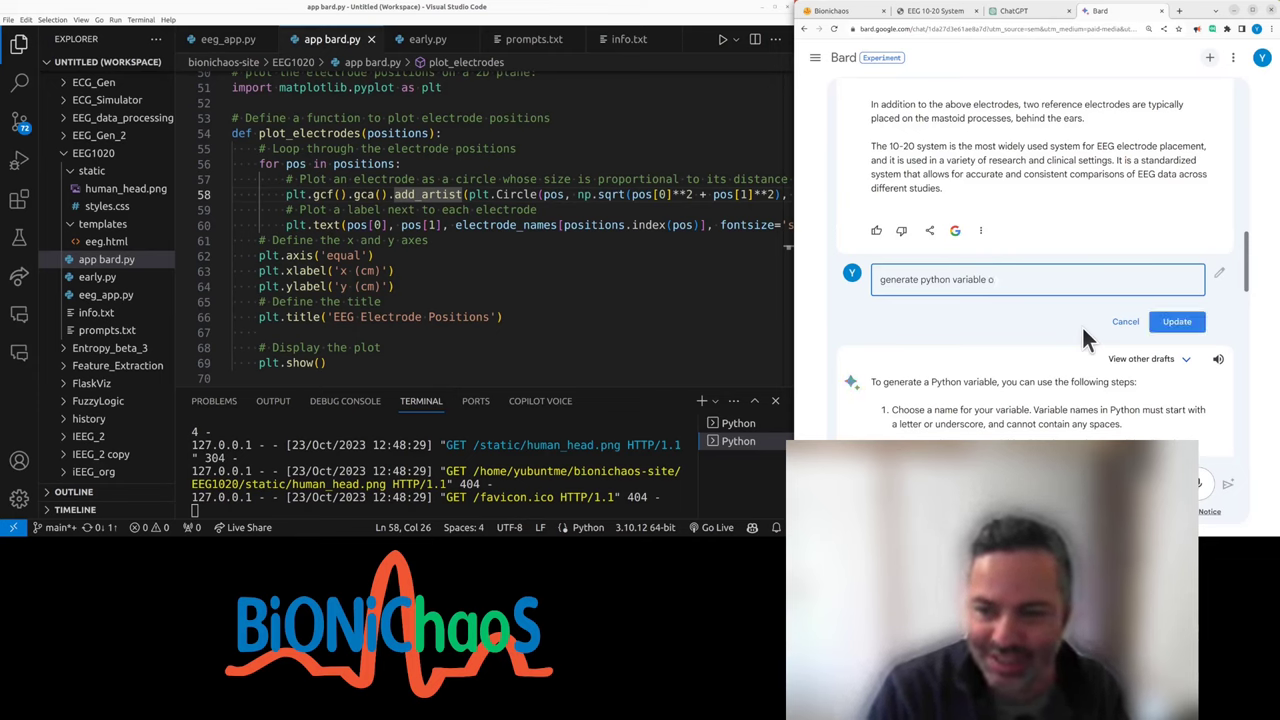
type("f the EE")
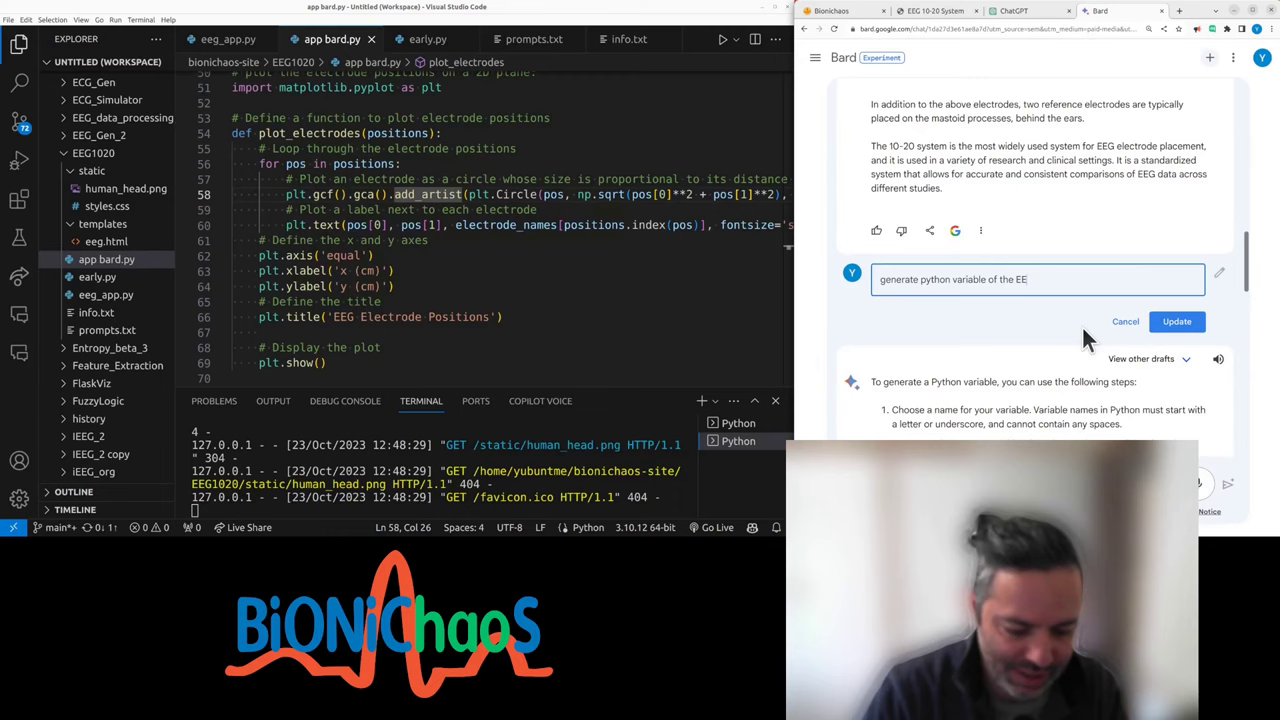
type("G elect")
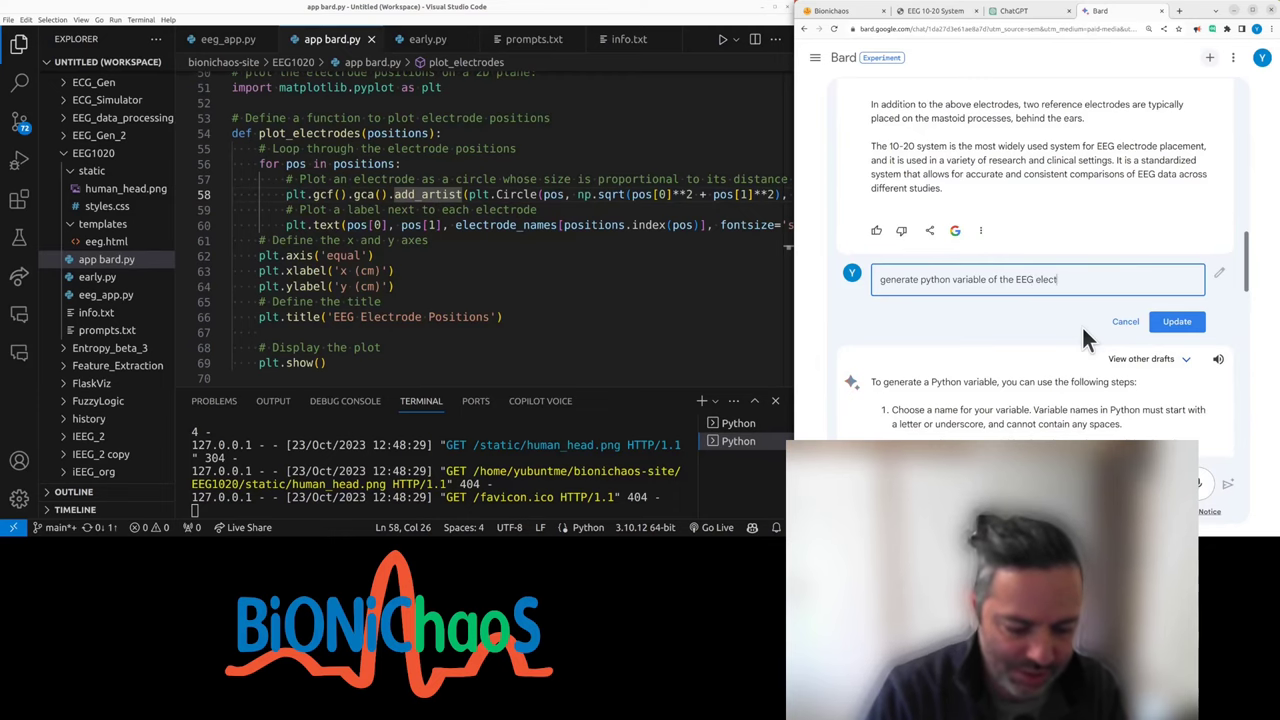
type("rode locatio")
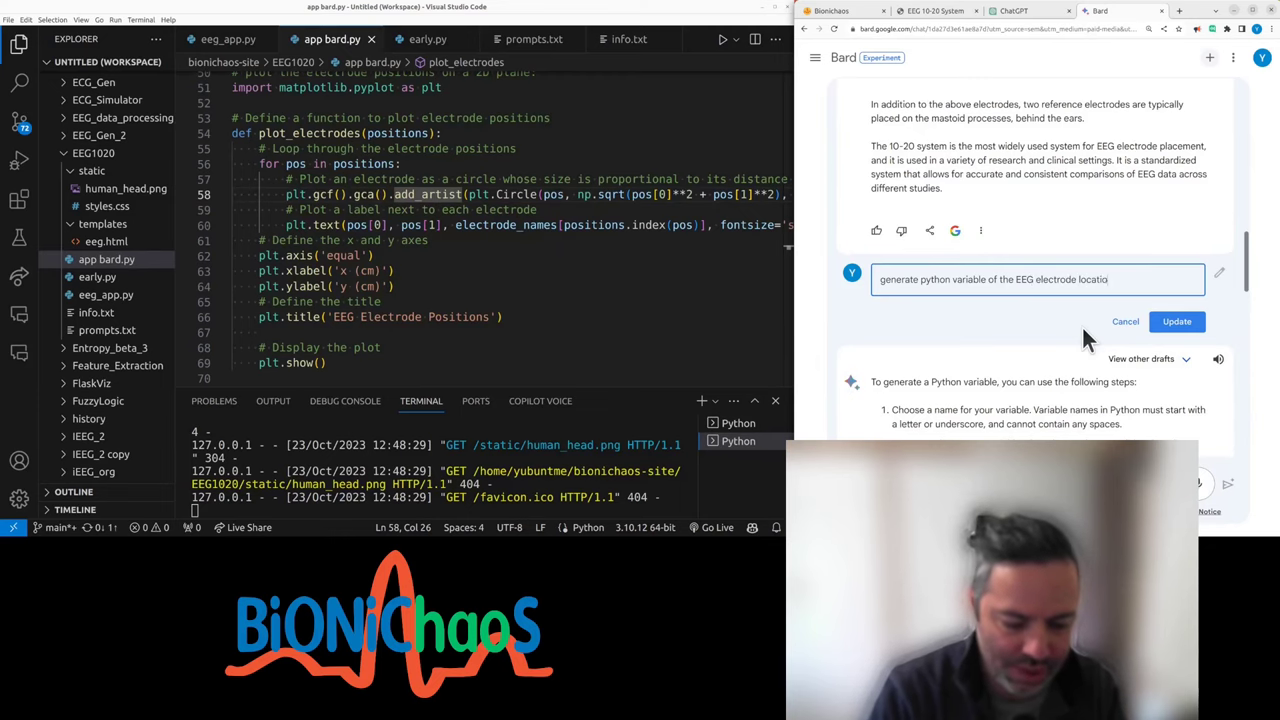
type("ns")
key("Return")
left_click(930, 10)
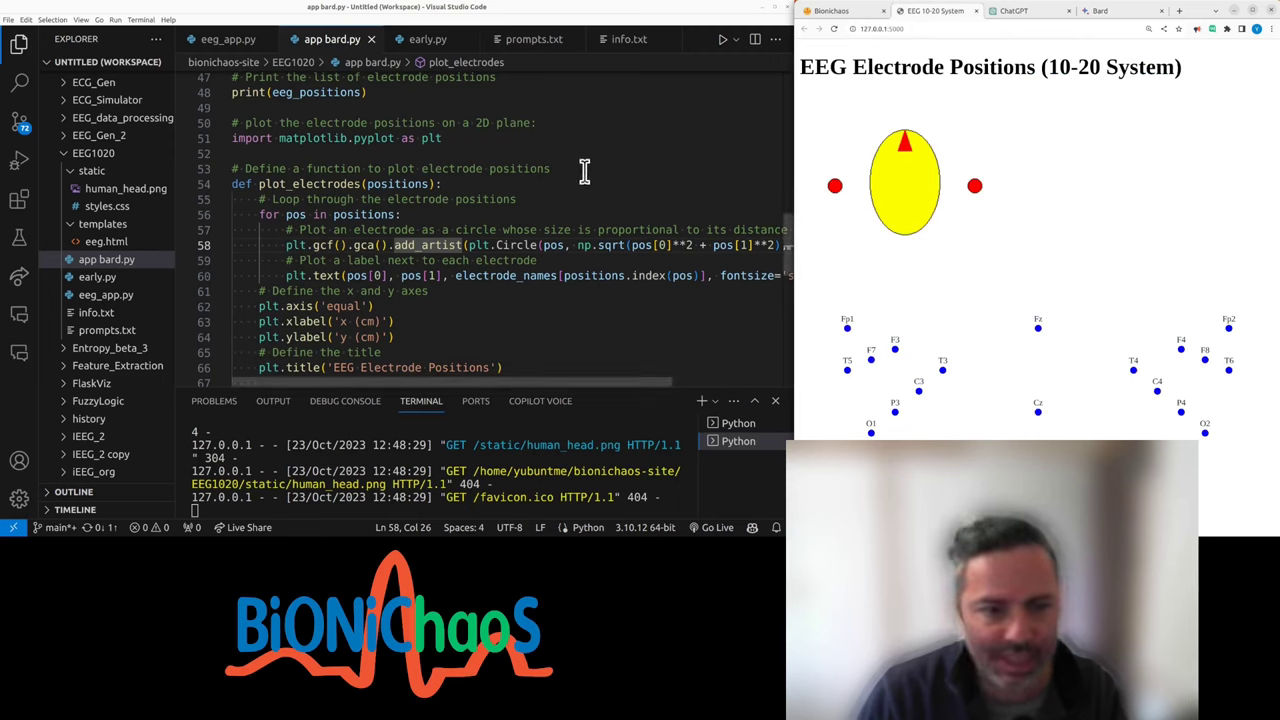
scroll(340, 190, "down", 3)
left_click(340, 175)
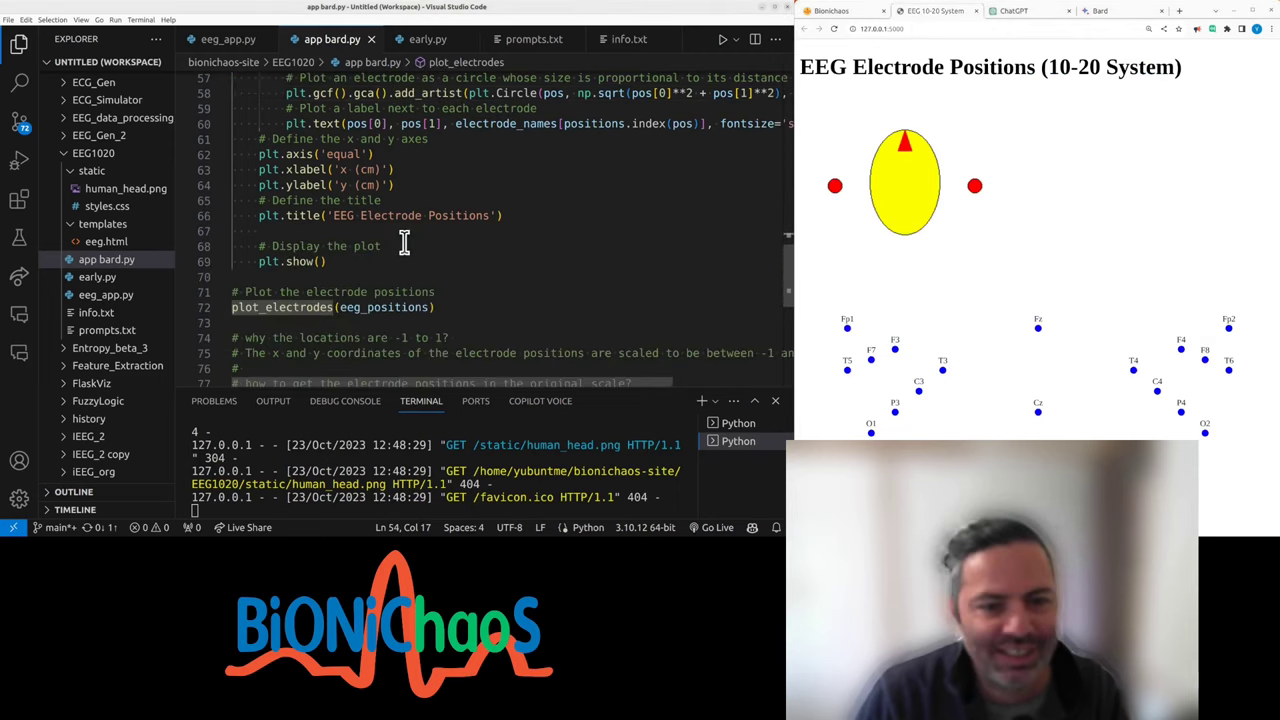
scroll(399, 243, "up", 5)
scroll(399, 243, "up", 5)
scroll(399, 243, "up", 3)
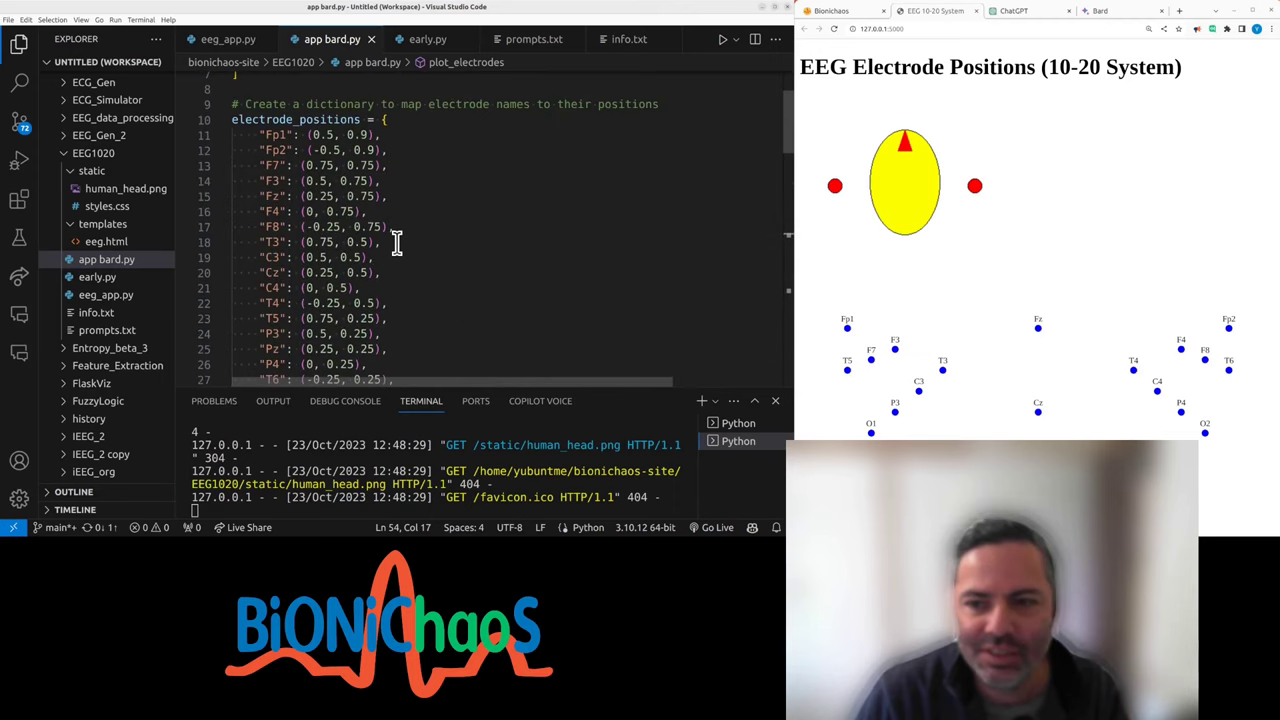
scroll(399, 243, "up", 2)
scroll(398, 243, "up", 1)
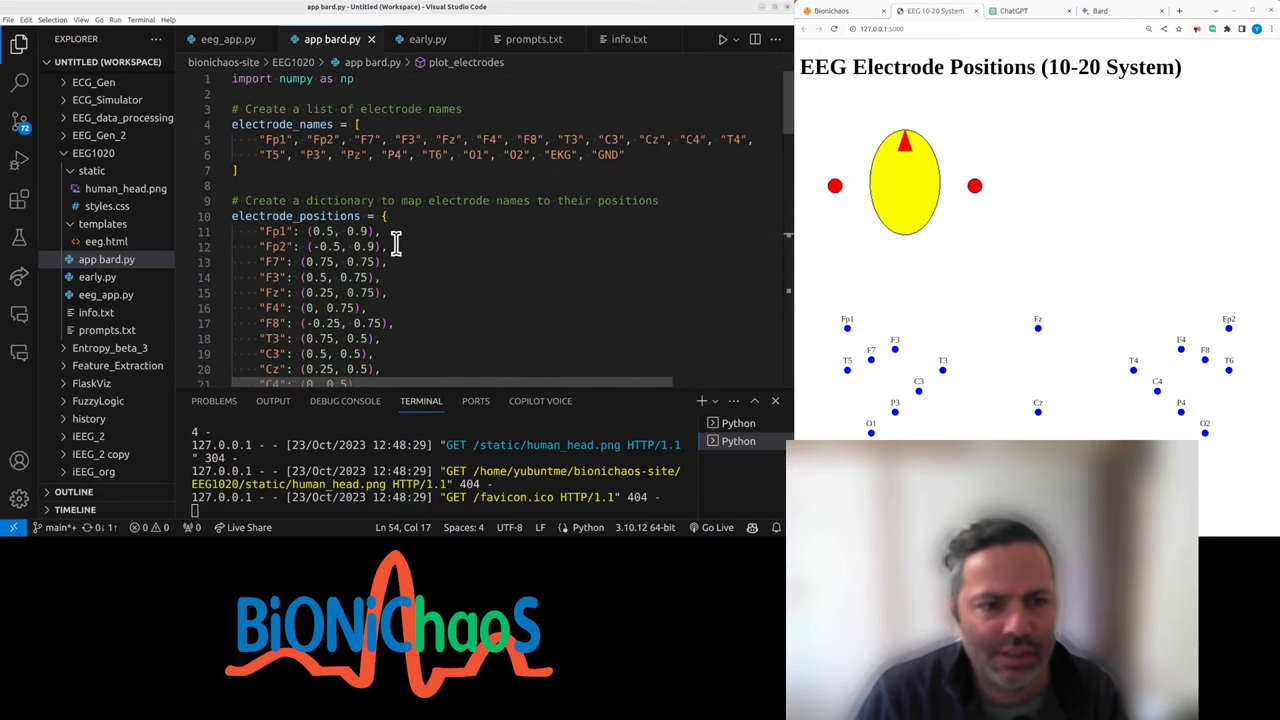
scroll(398, 237, "down", 4)
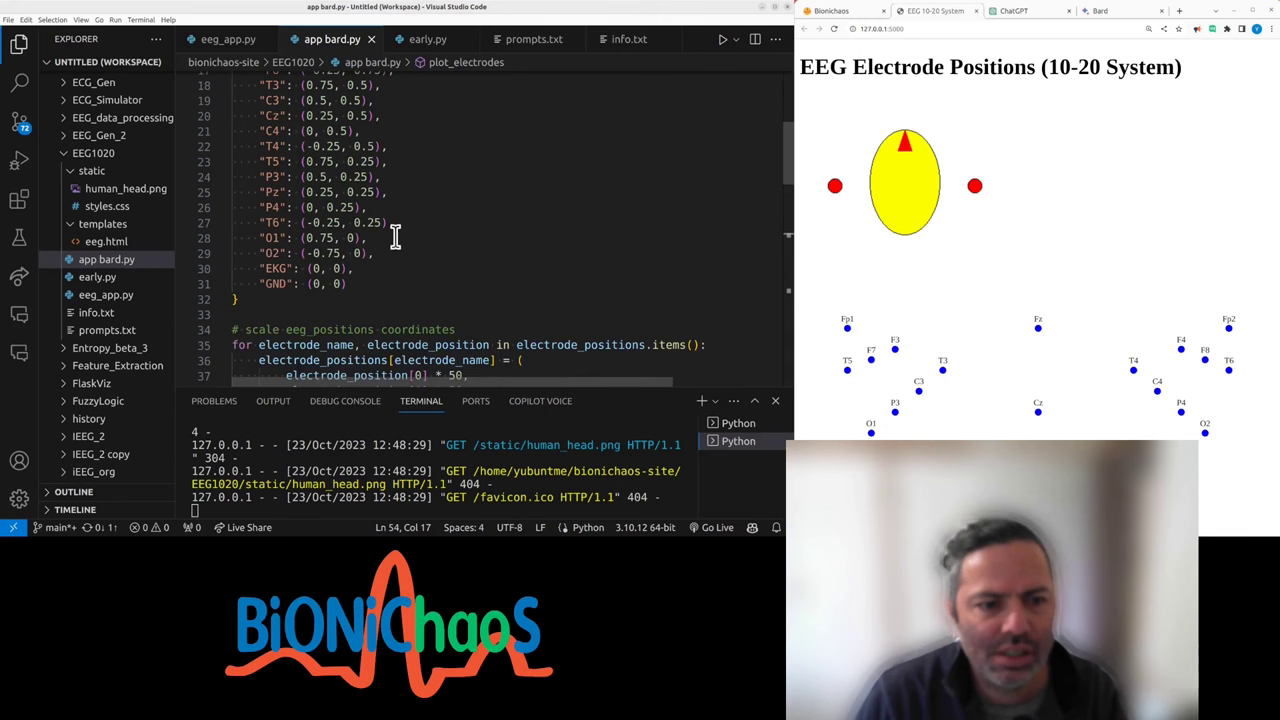
scroll(398, 237, "down", 4)
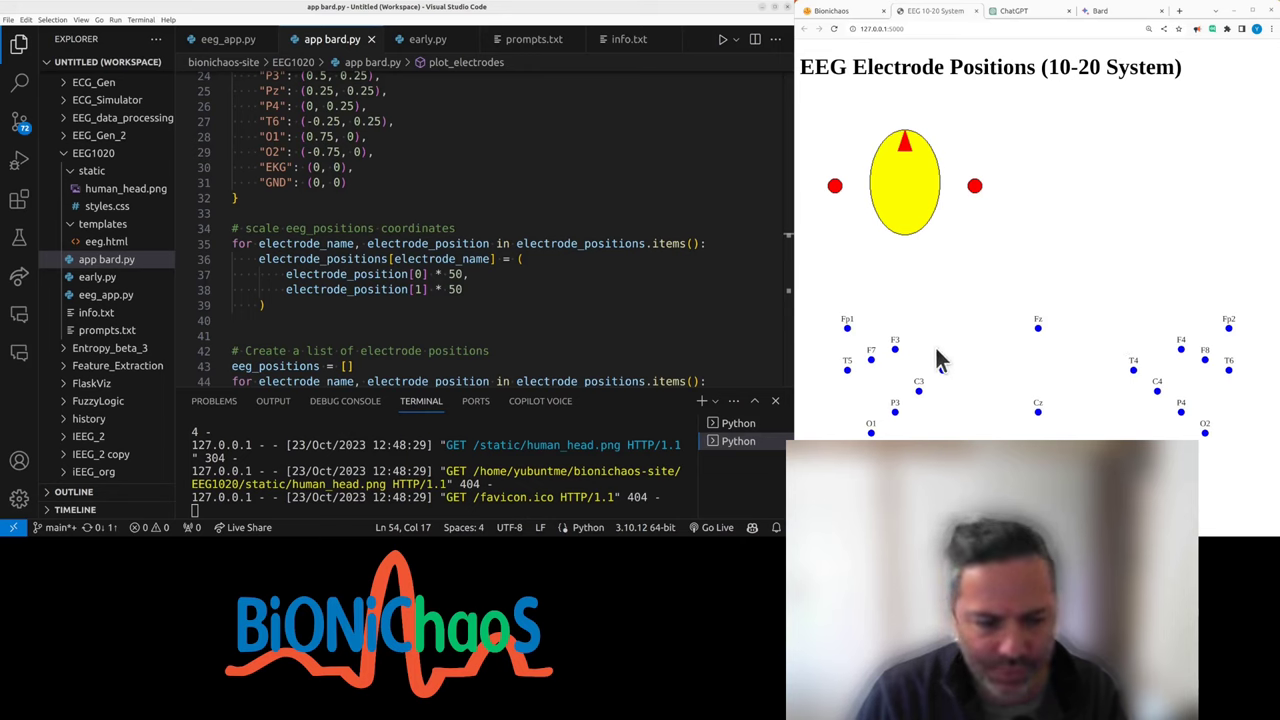
- Show Bard's answer containing the eeg_electrode_locations dictionary code block
left_click(1100, 10)
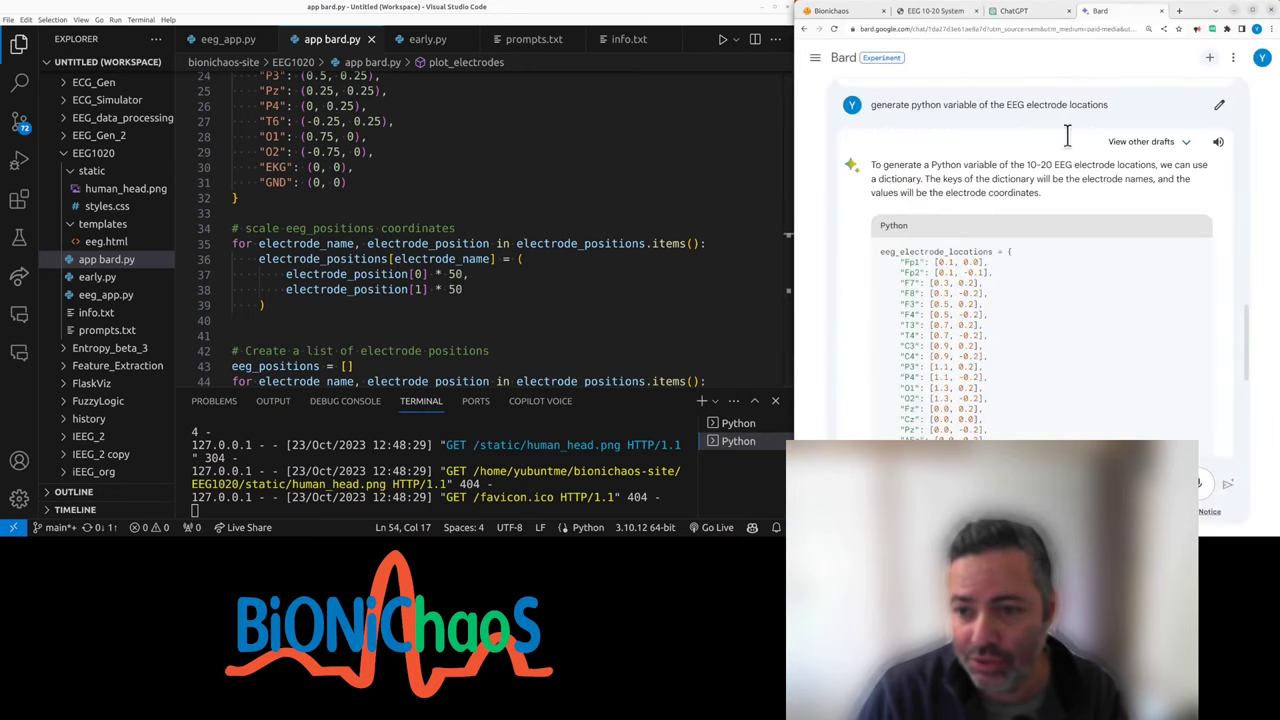
scroll(1038, 284, "down", 2)
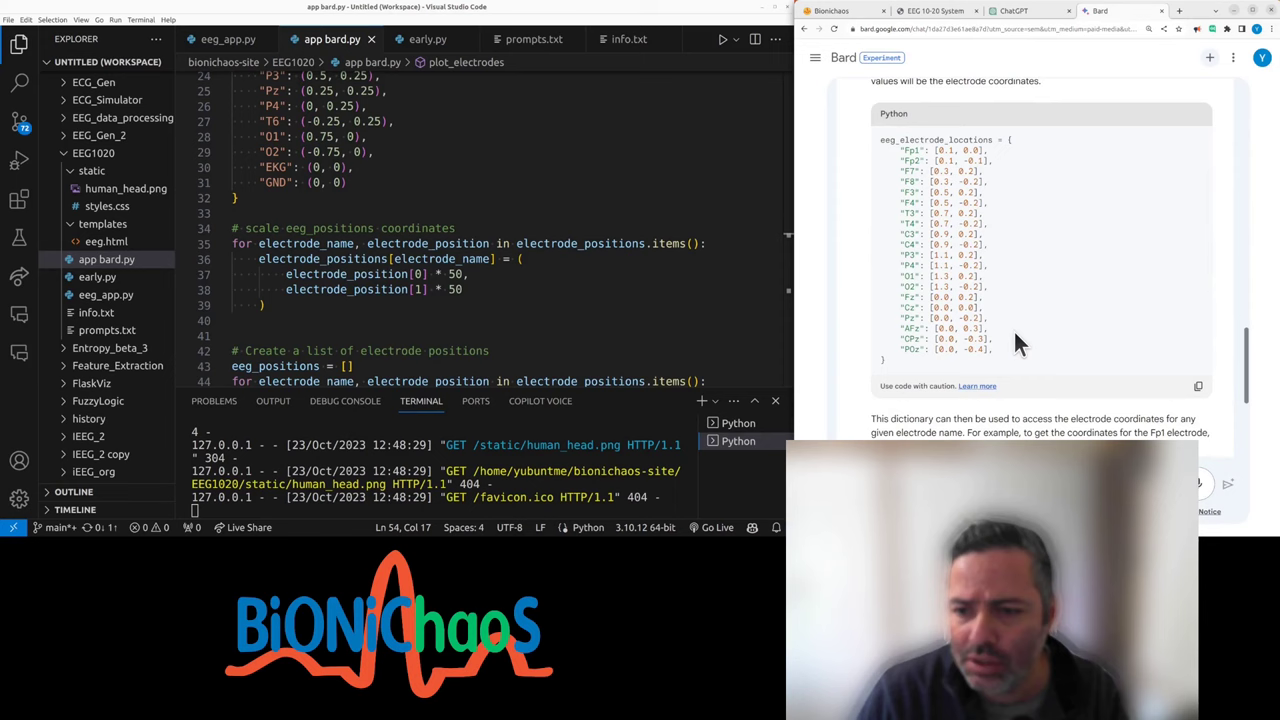
scroll(1013, 332, "down", 3)
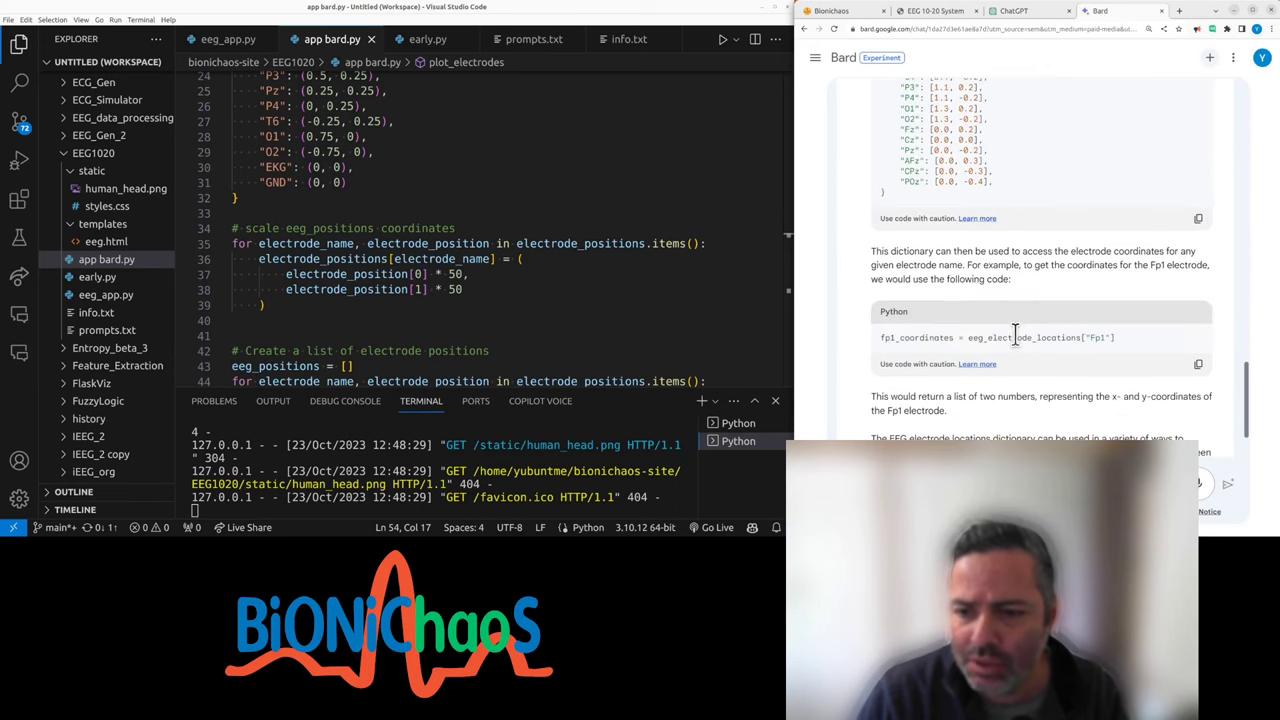
scroll(1002, 317, "down", 2)
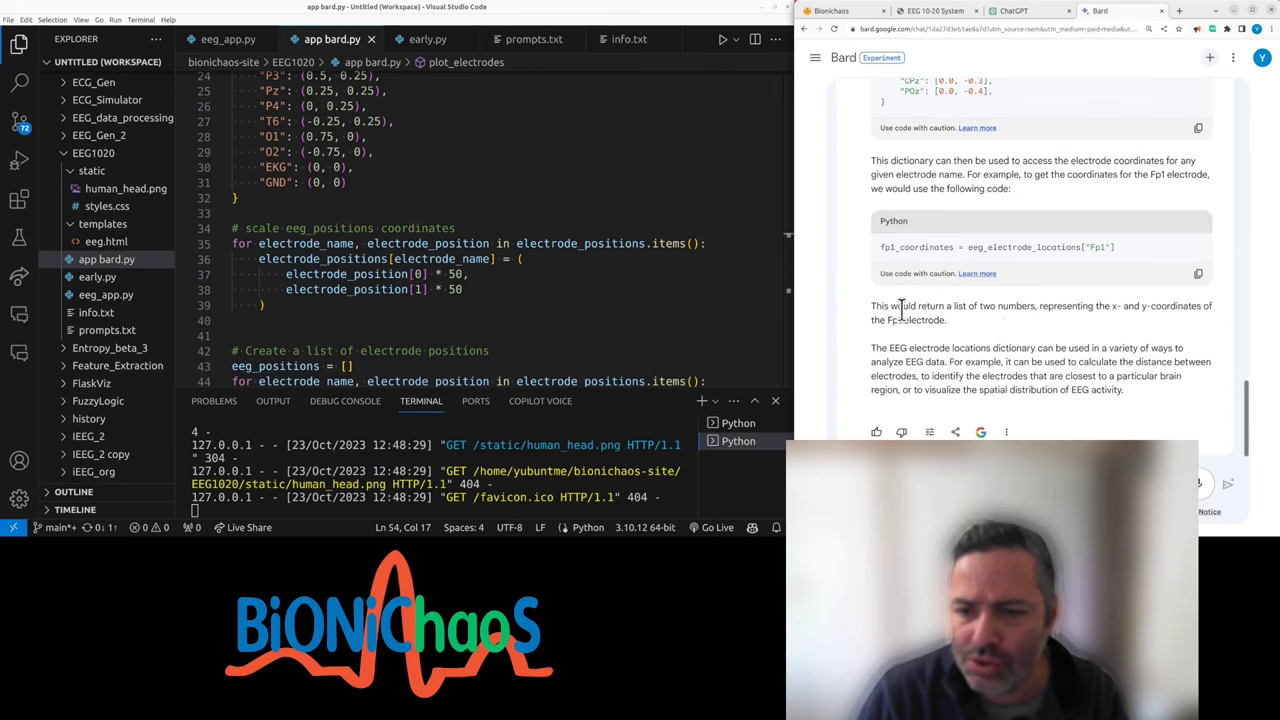
scroll(940, 302, "up", 5)
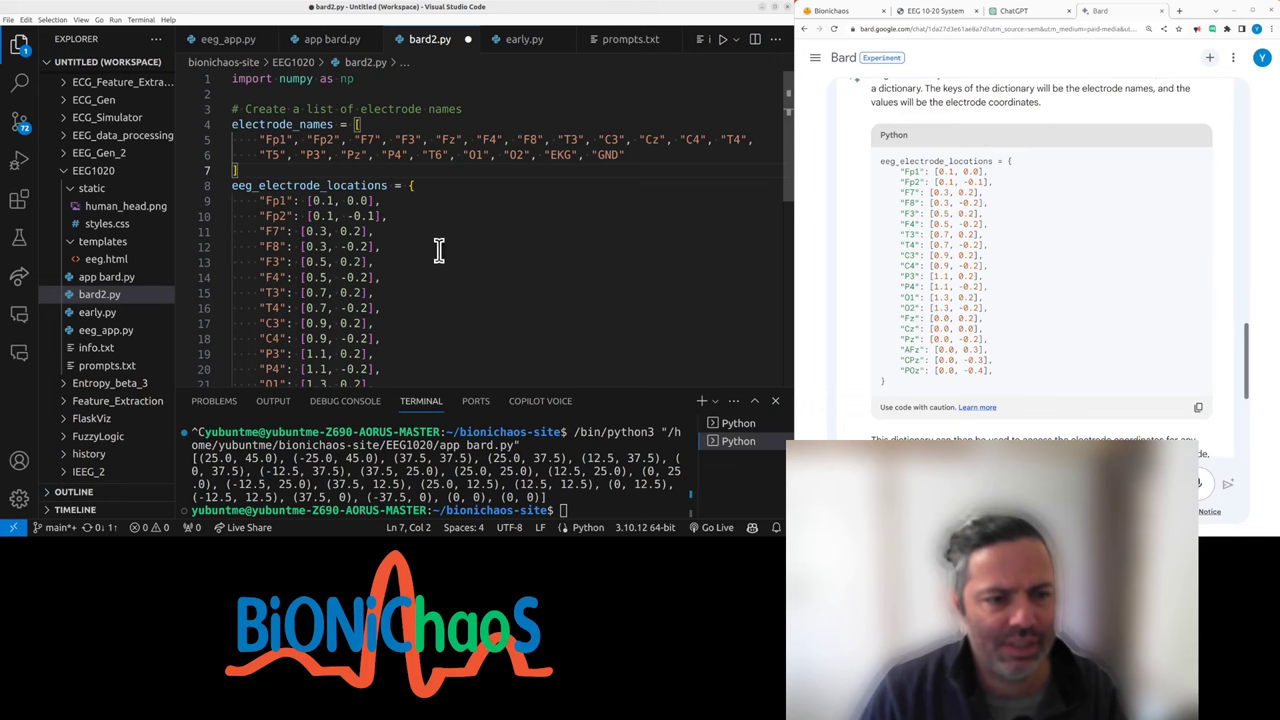
scroll(370, 238, "down", 3)
scroll(370, 238, "up", 3)
- Paste the plotting comment below the dictionary in bard2.py
key("ctrl+Tab")
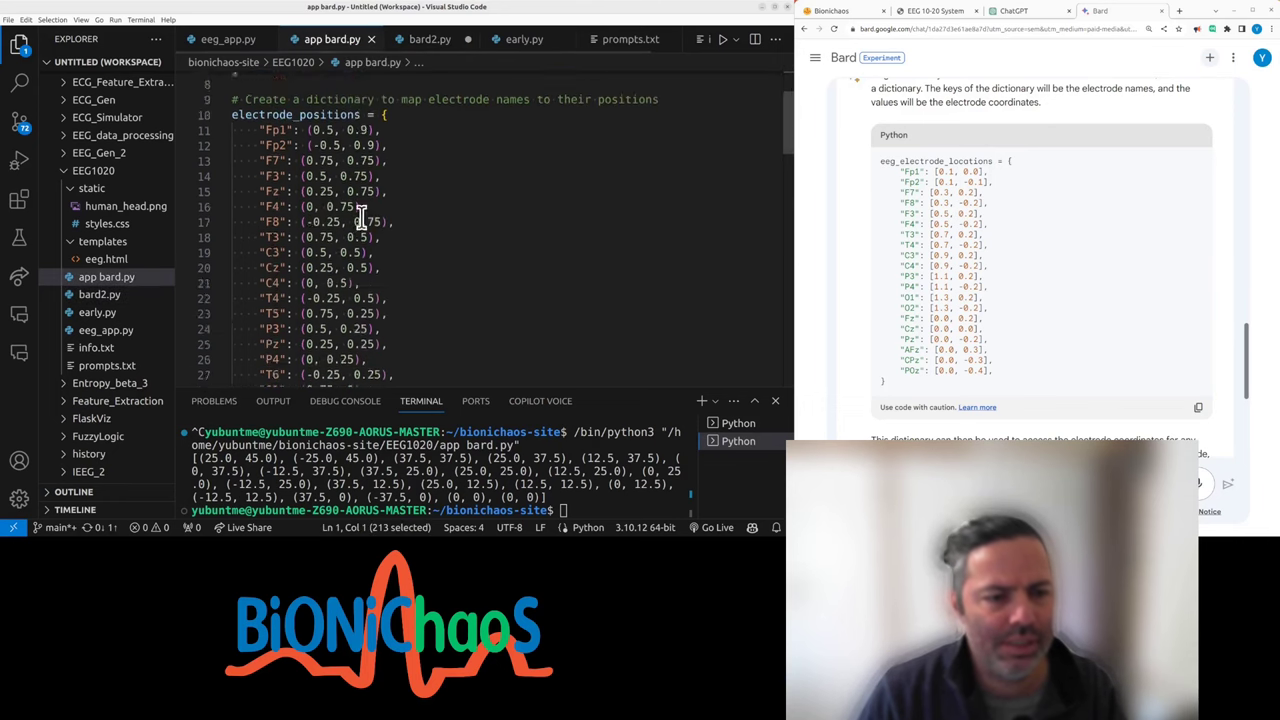
scroll(360, 222, "down", 5)
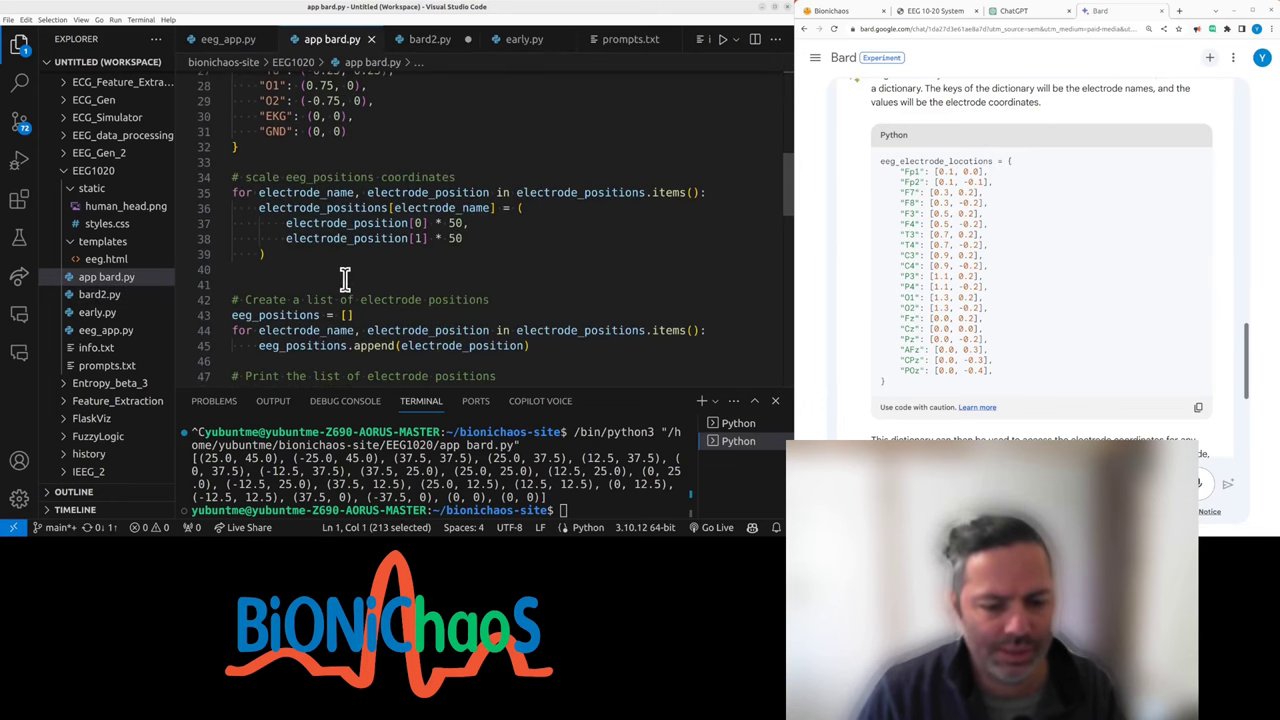
scroll(287, 314, "down", 2)
scroll(280, 290, "down", 2)
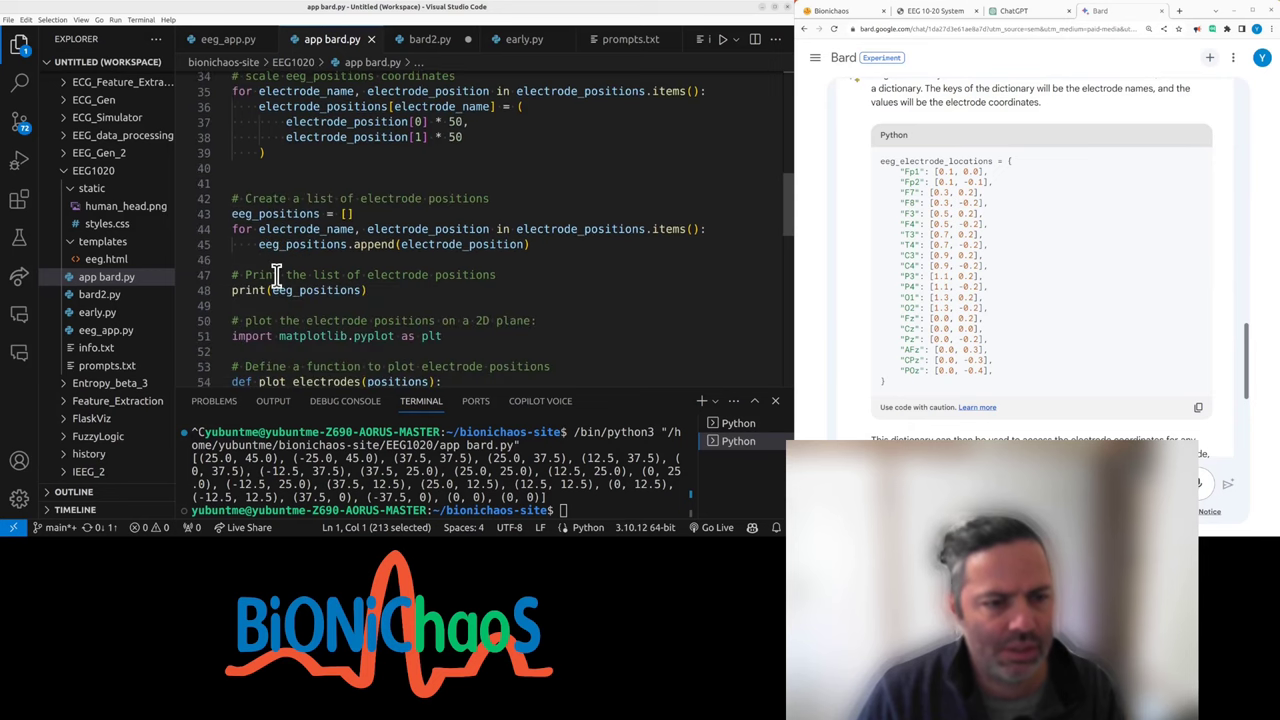
scroll(316, 298, "down", 1)
left_click_drag(232, 270, 232, 285)
key("ctrl+c")
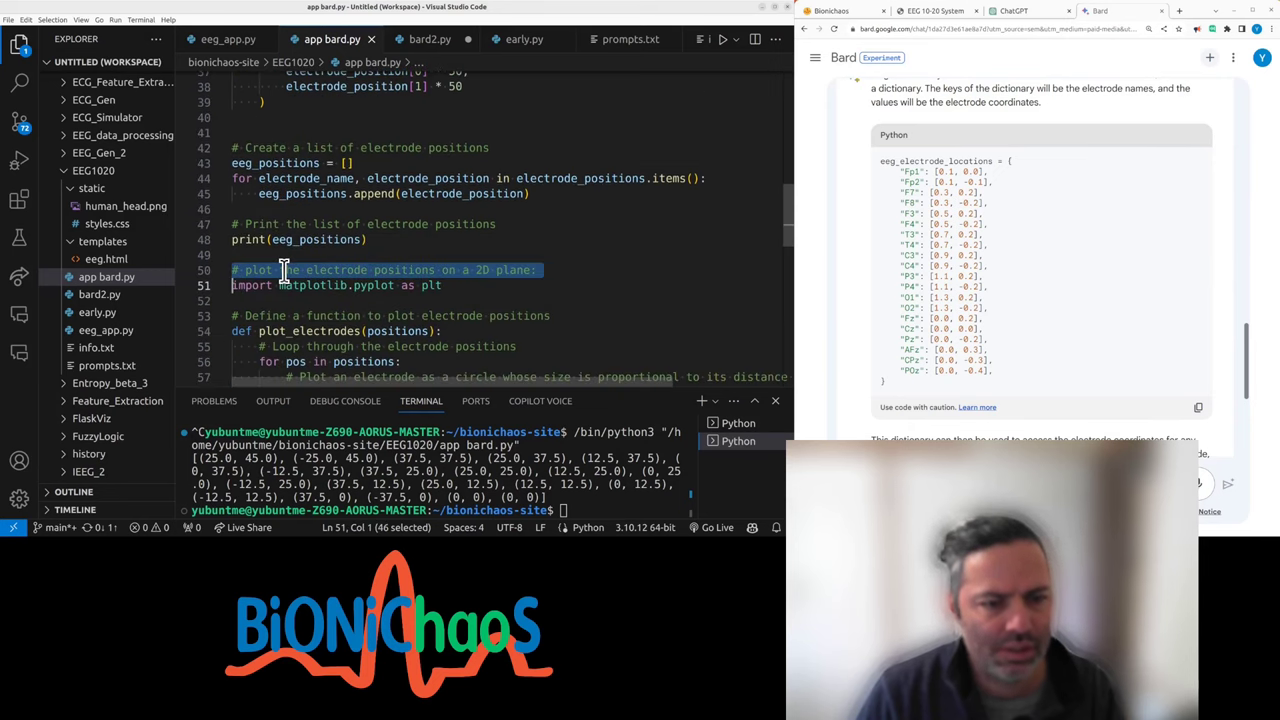
left_click(430, 39)
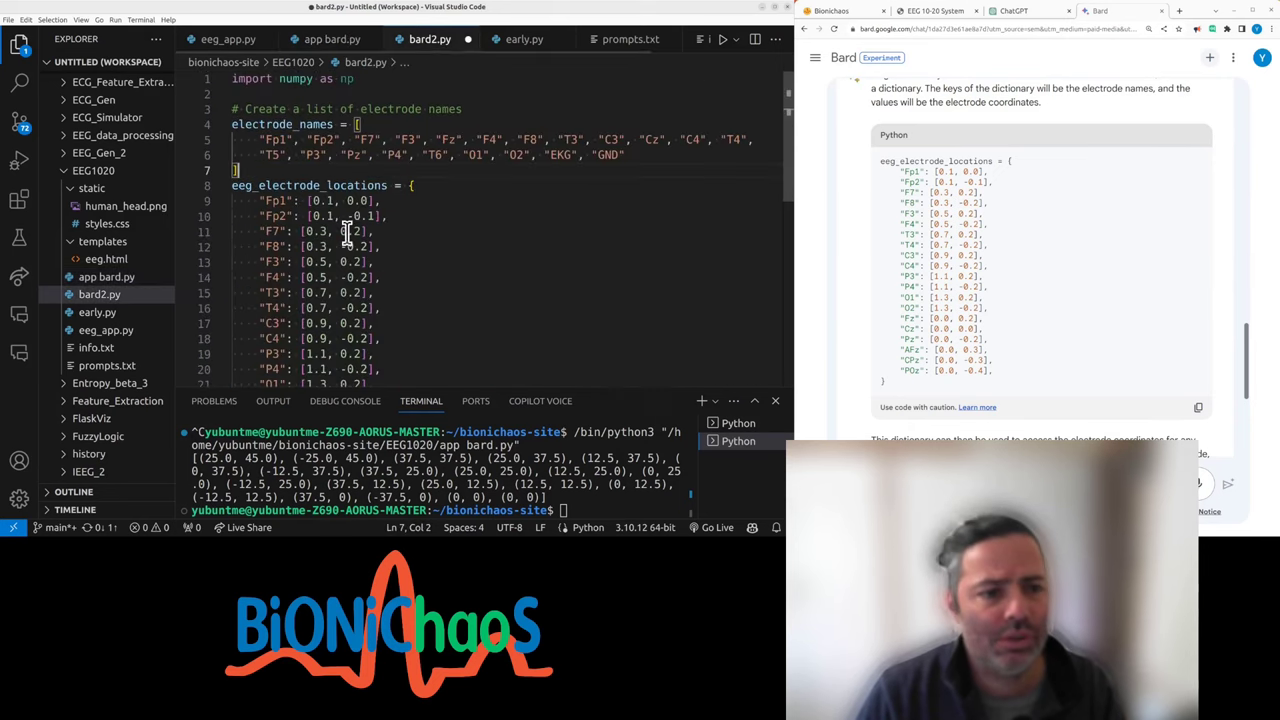
scroll(330, 230, "down", 5)
left_click(330, 230)
key("ctrl+v")
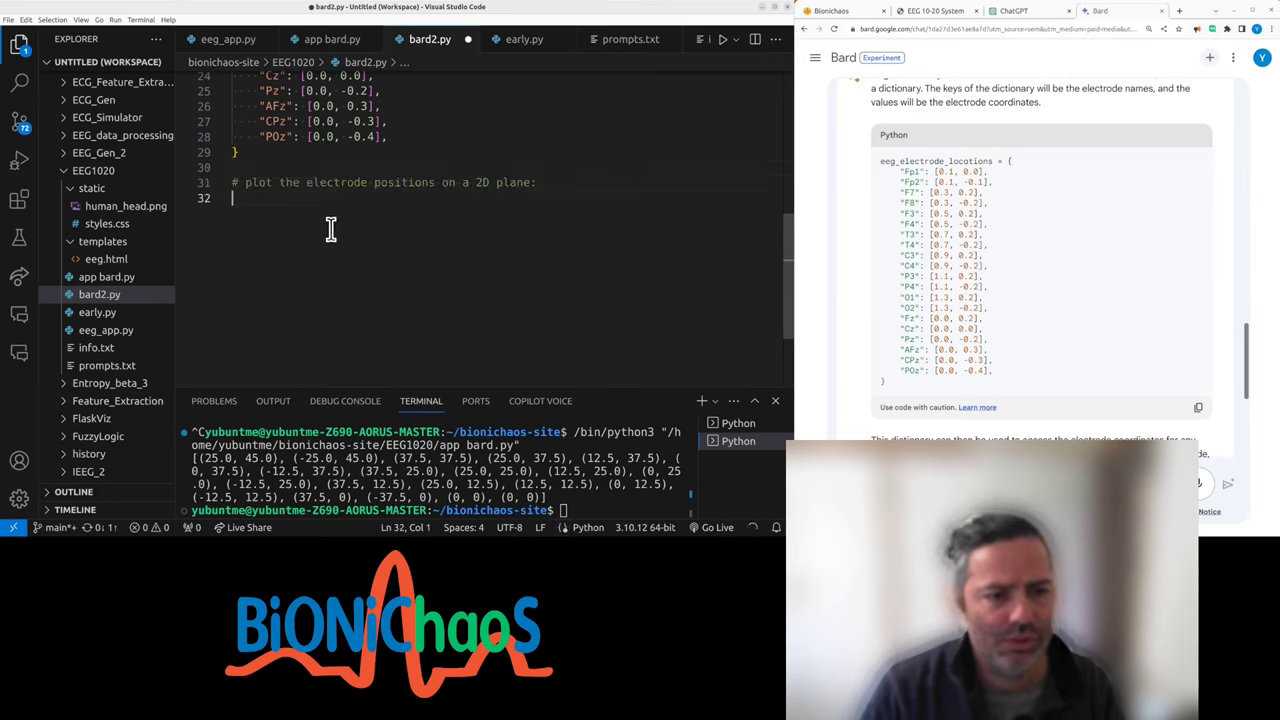
- Move 'import matplotlib.pyplot as plt' to line 2 and delete the duplicate import
key("Tab")
key("shift+Up")
scroll(408, 248, "up", 10)
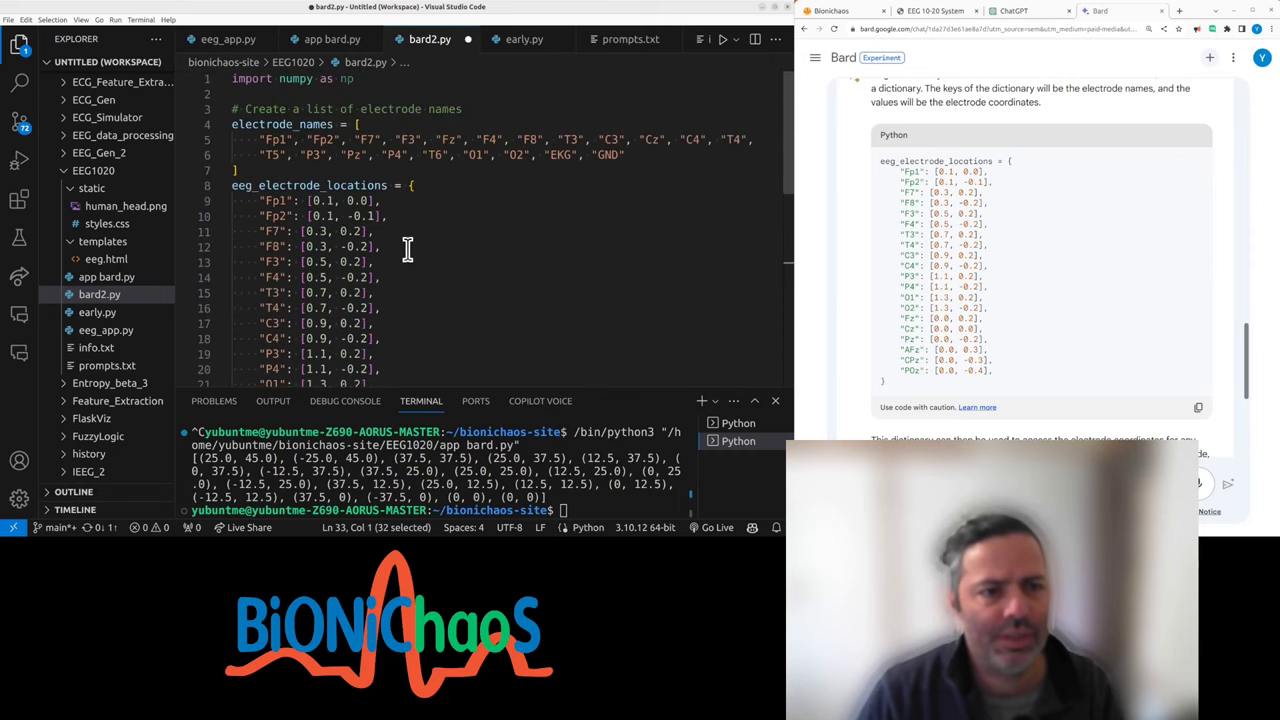
key("ctrl+x")
left_click(359, 93)
key("ctrl+v")
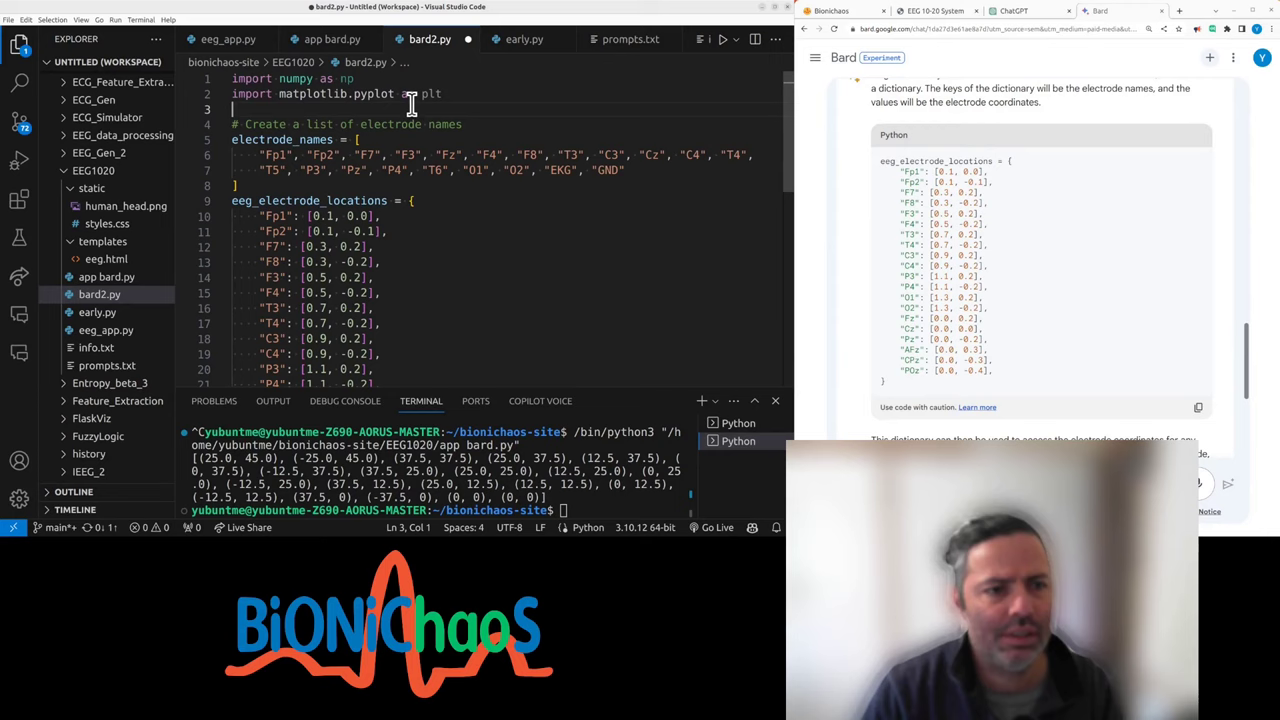
scroll(460, 262, "down", 10)
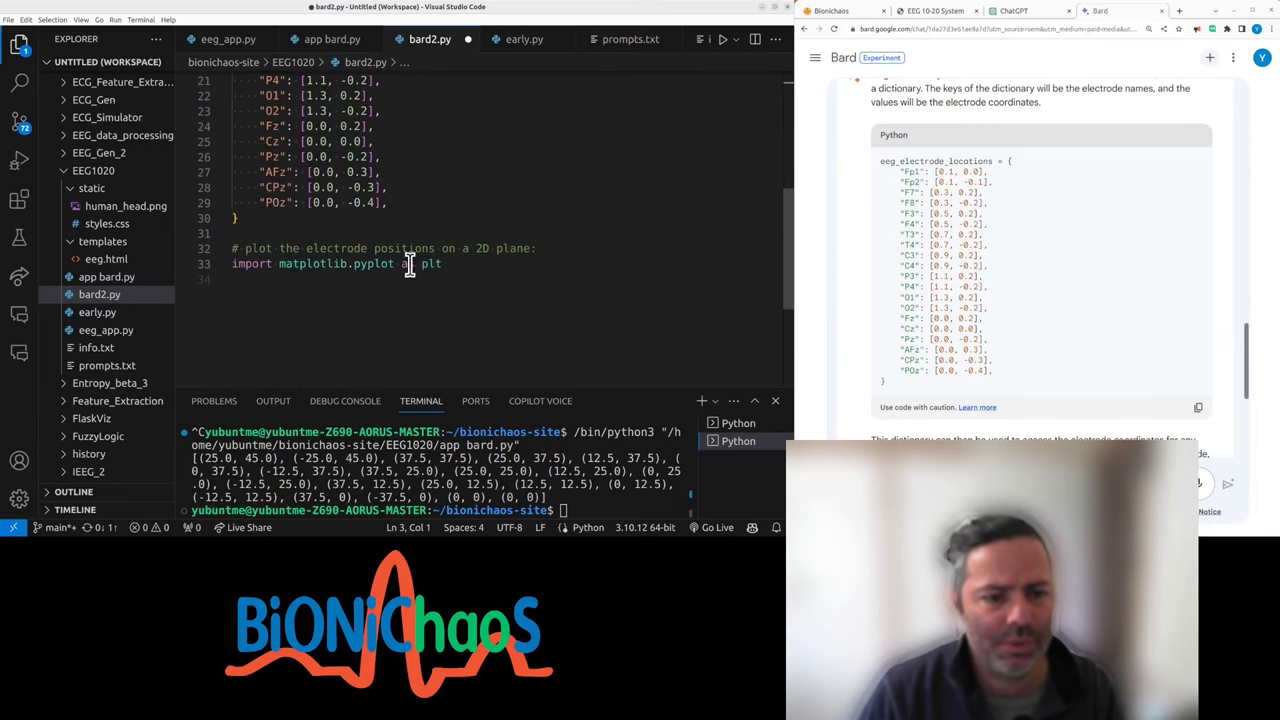
triple_click(409, 263)
key("BackSpace")
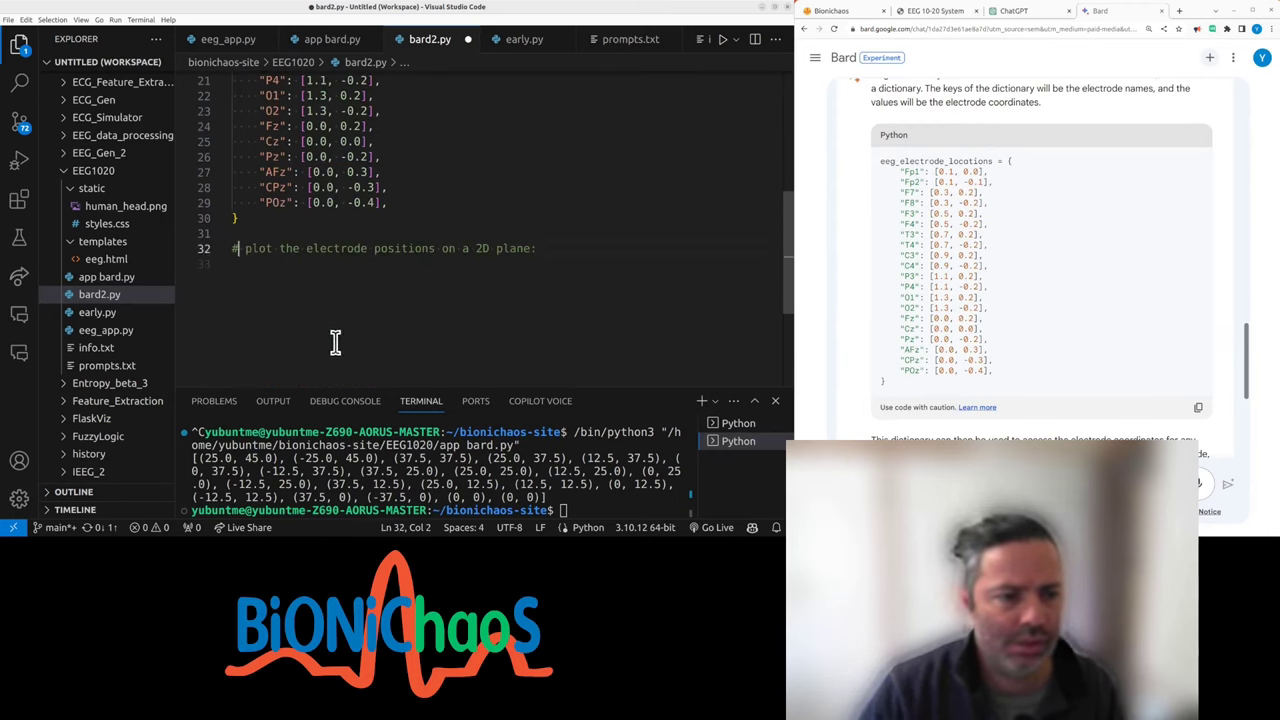
type("funct")
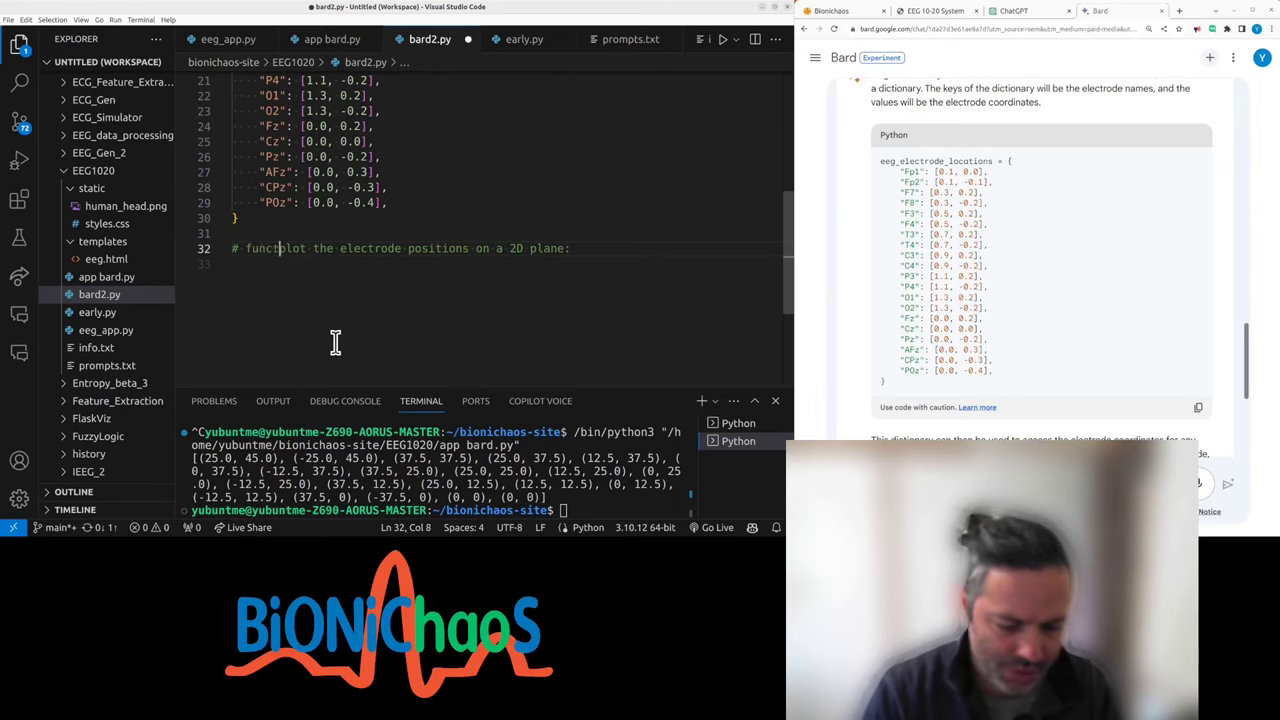
type("ion to")
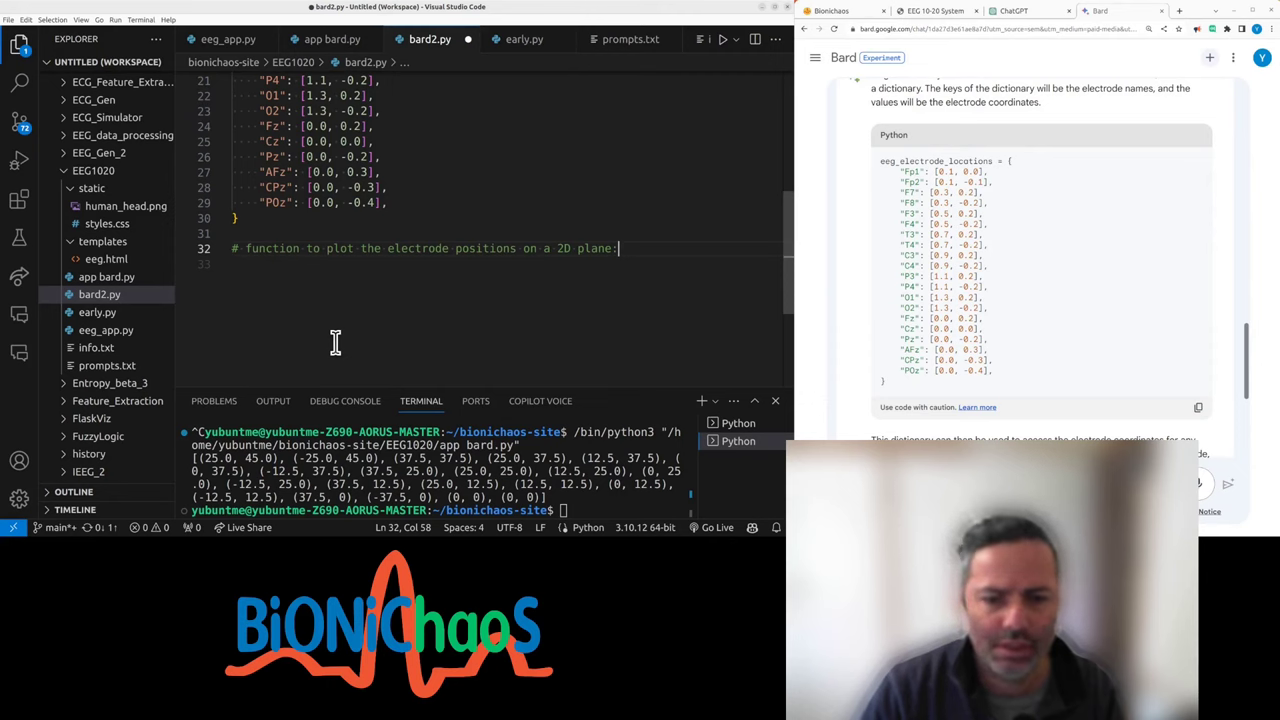
- Accept Copilot's plot_electrodes function drawing circles with name labels
key("Return")
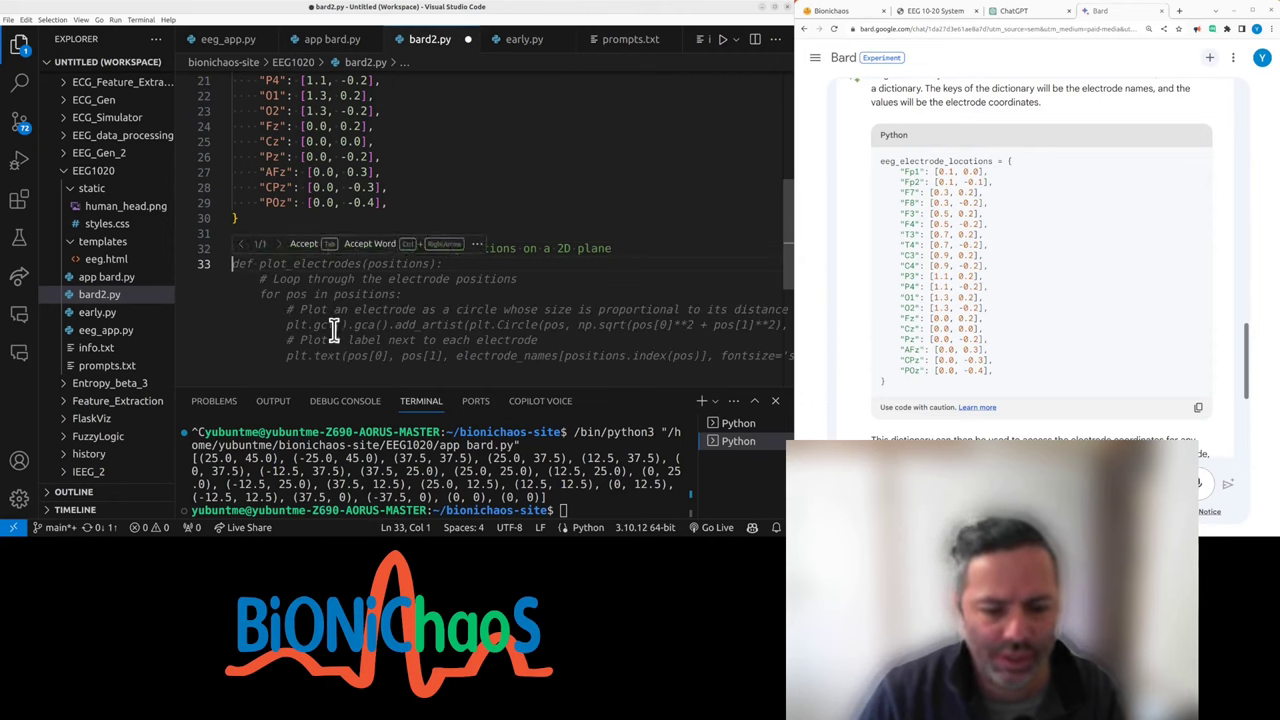
key("Tab")
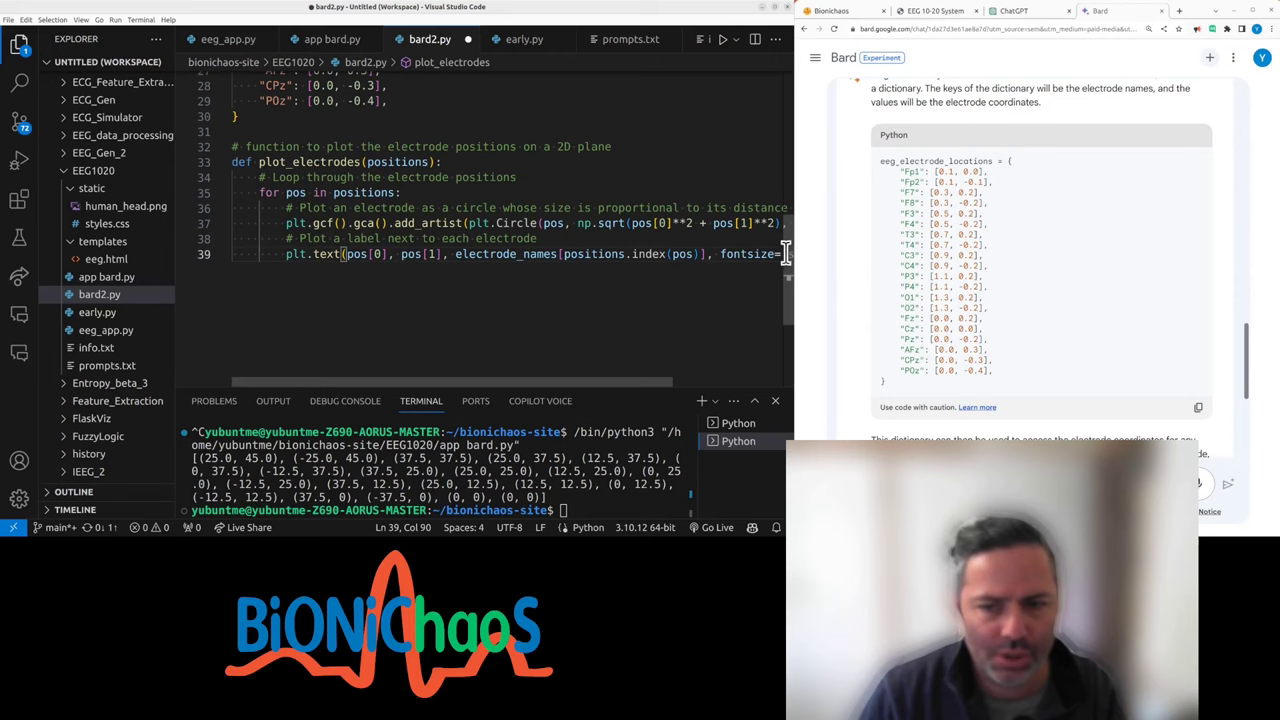
left_click_drag(786, 250, 850, 250)
double_click(330, 192)
left_click(340, 310)
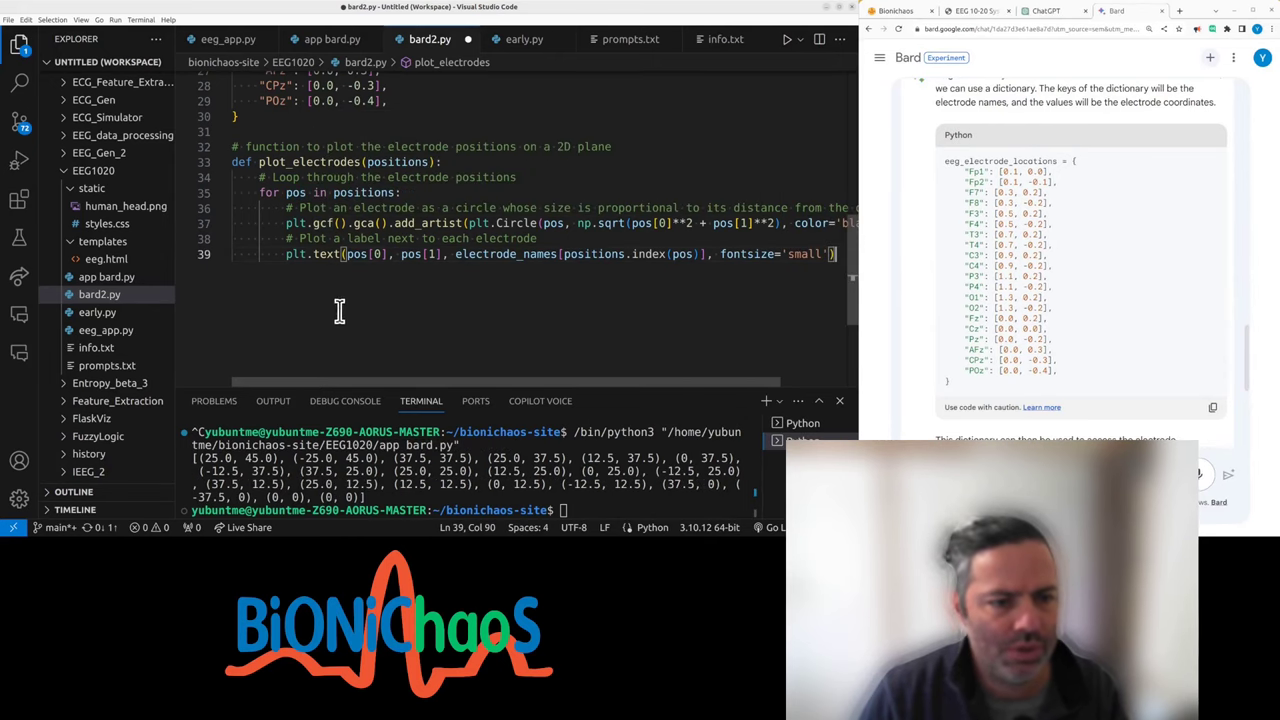
left_click_drag(322, 222, 449, 224)
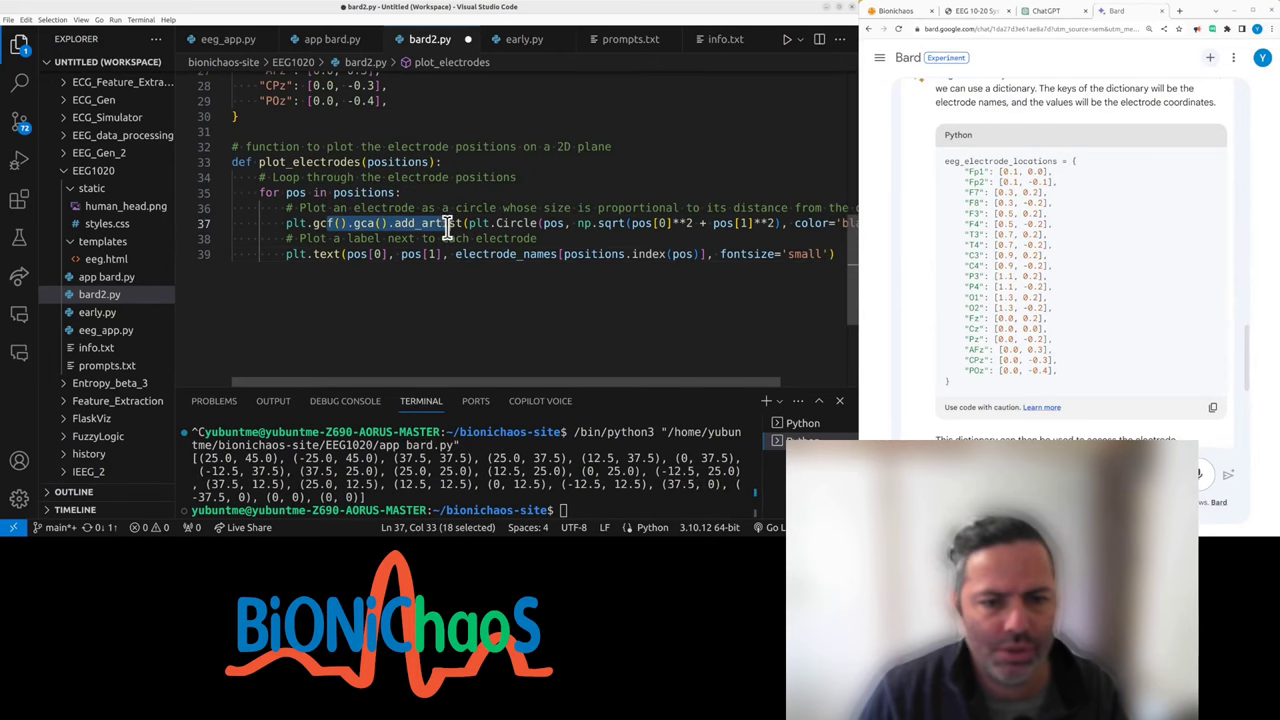
left_click(426, 293)
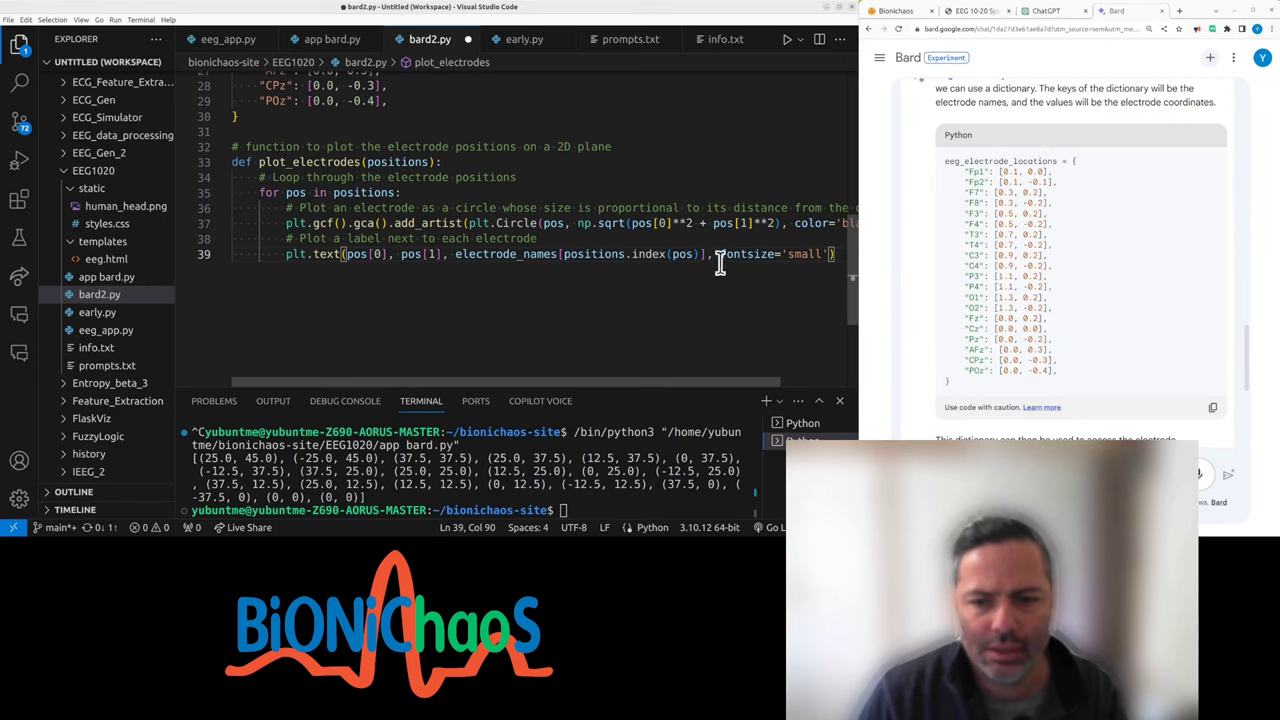
key("Return")
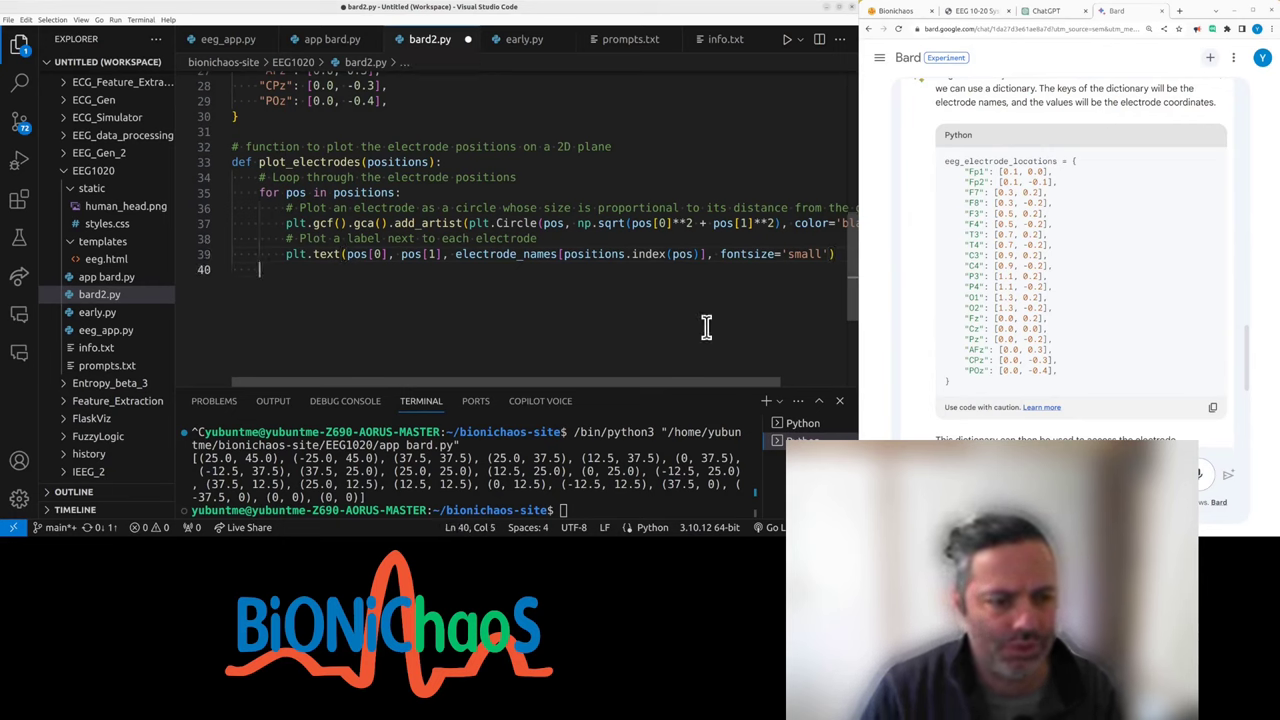
- Add the plot_electrodes call and paste the AttributeError message as a comment
key("BackSpace")
key("ctrl+v")
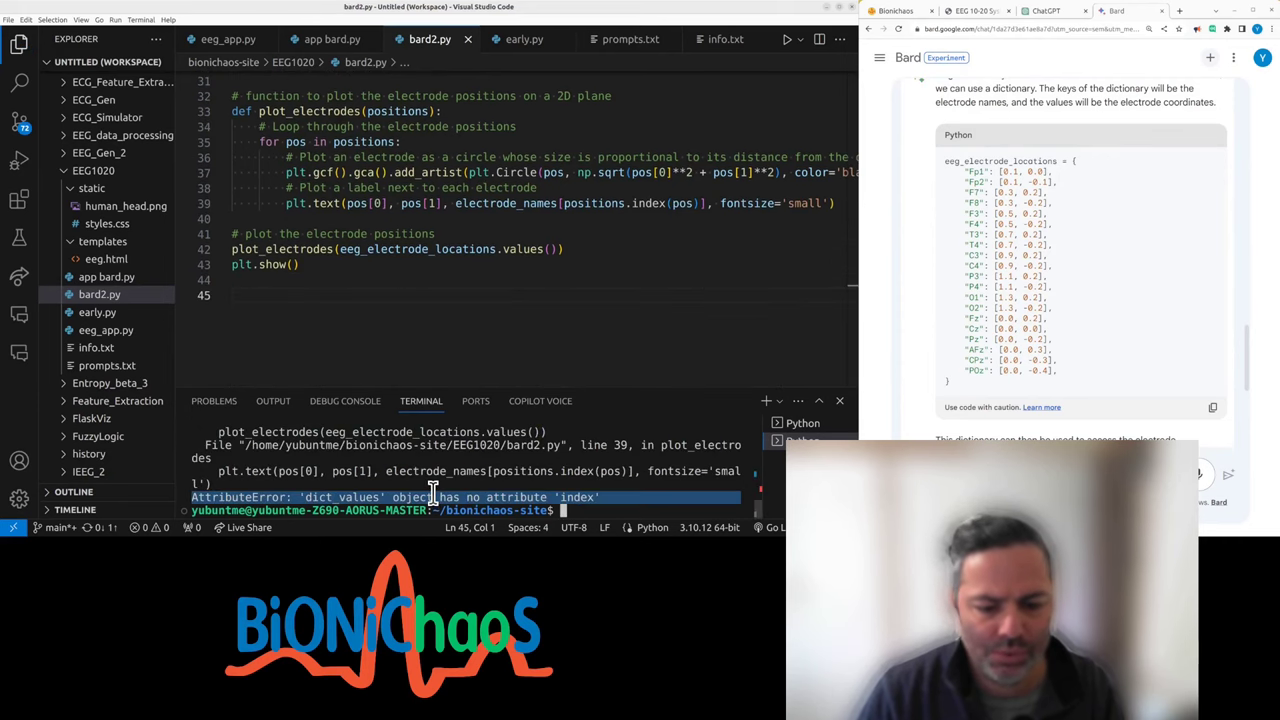
key("ctrl+c")
left_click(345, 295)
key("ctrl+v")
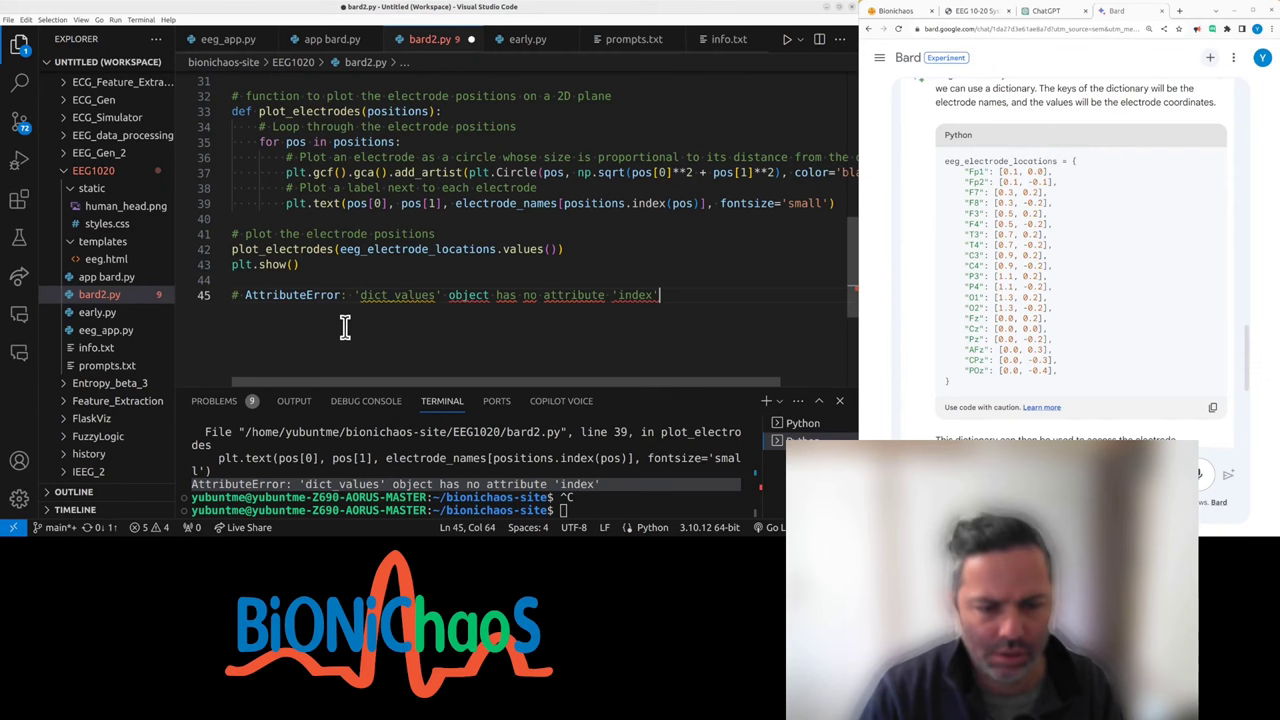
- Search bard2.py for 'dict_values' and 'index' from the error message
double_click(395, 295)
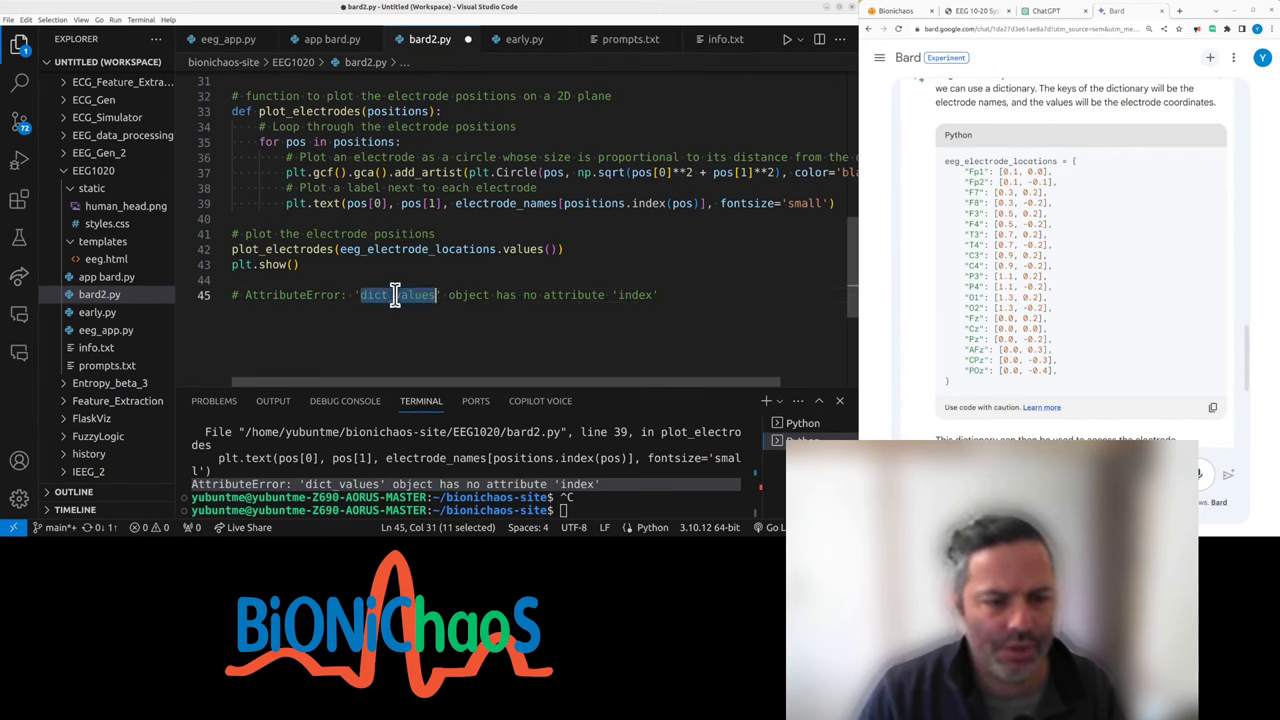
key("ctrl+f")
scroll(571, 309, "up", 5)
scroll(571, 309, "up", 5)
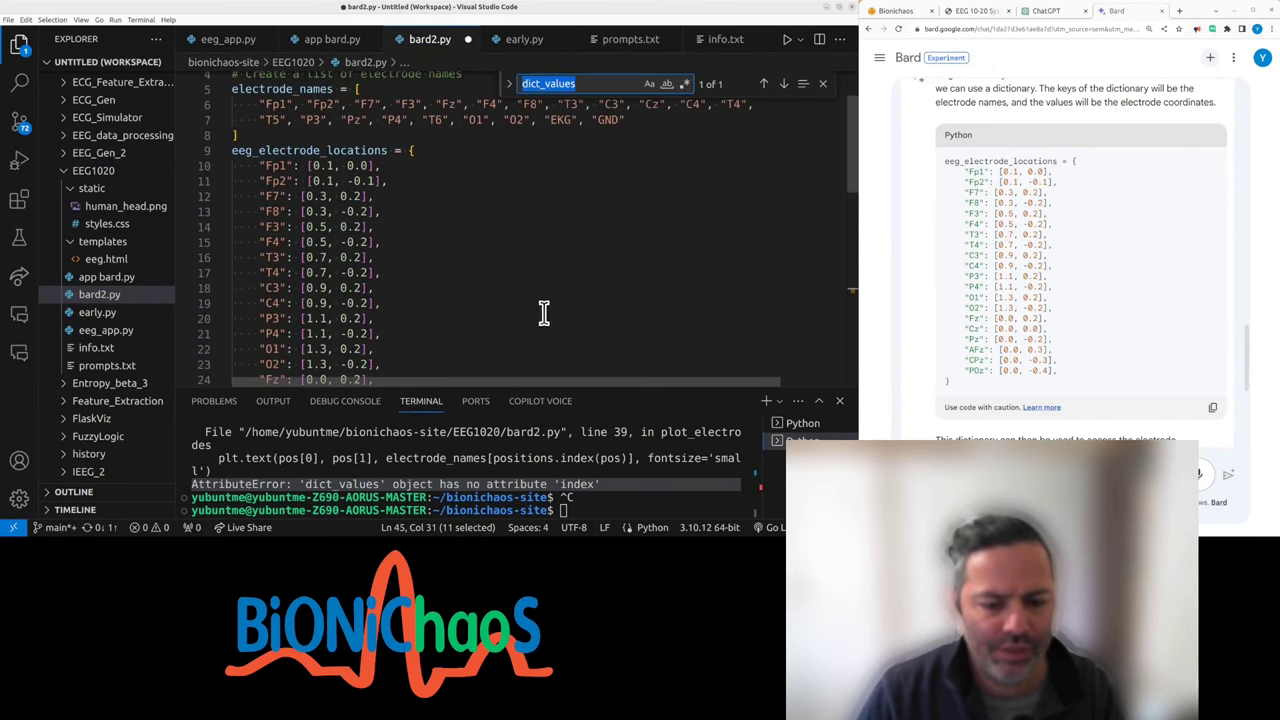
scroll(546, 312, "up", 3)
scroll(546, 312, "down", 8)
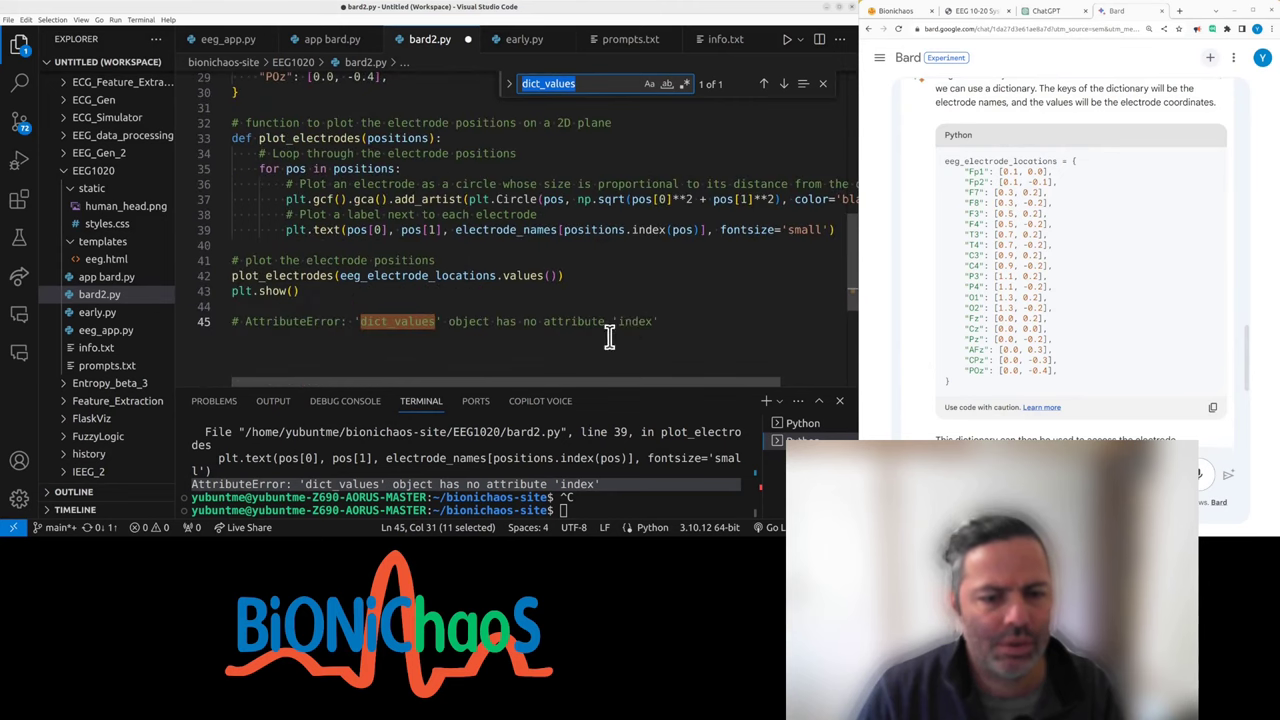
double_click(631, 321)
key("ctrl+f")
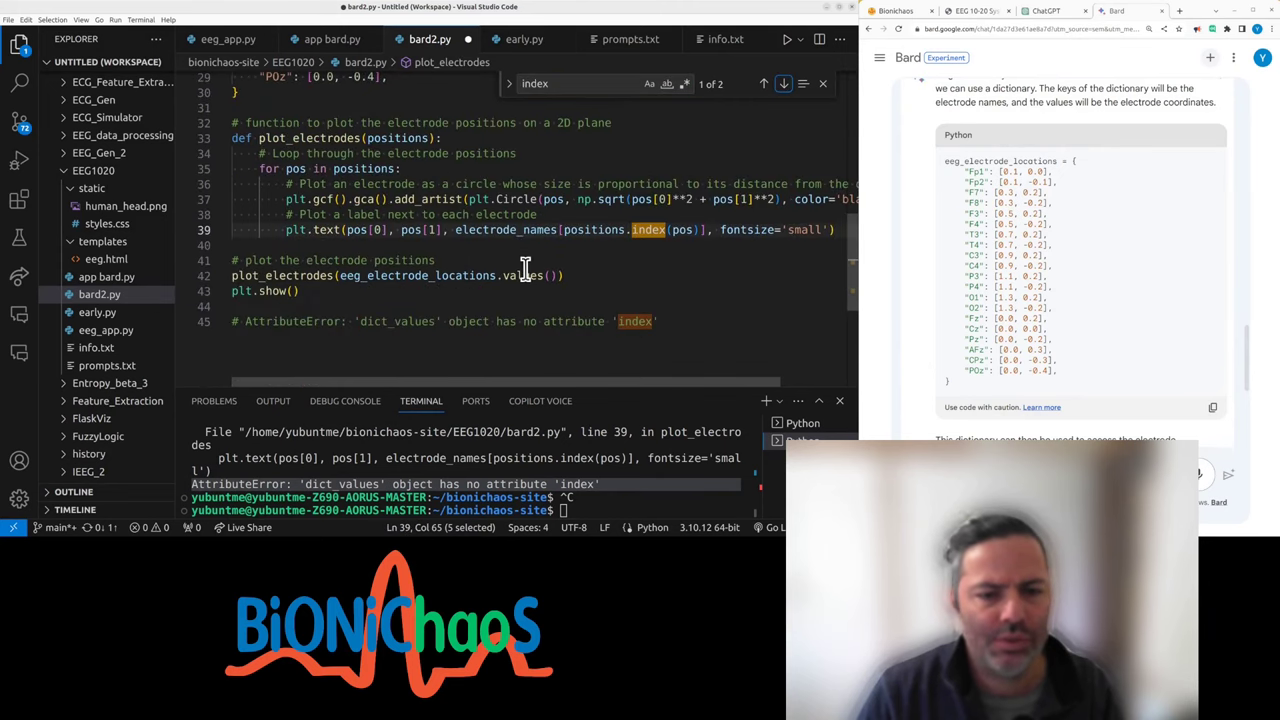
key("Return")
scroll(401, 321, "up", 3)
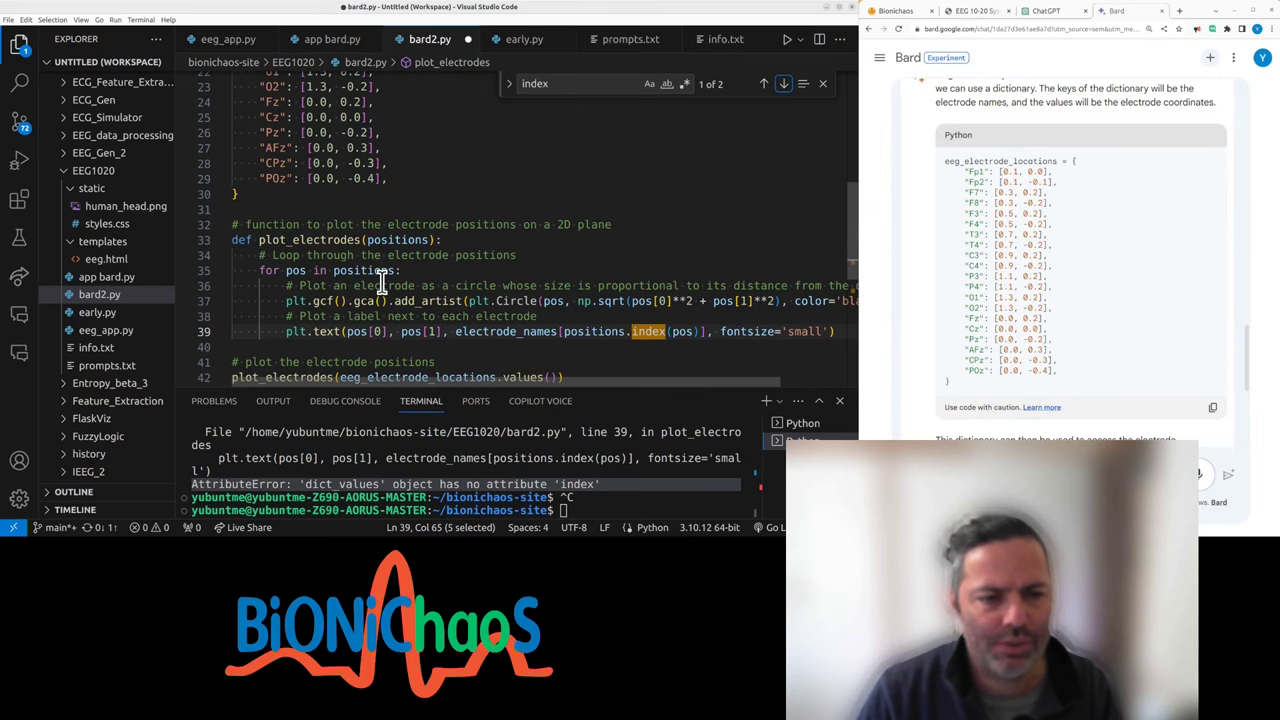
scroll(381, 285, "down", 3)
- Comment out the plt.text label line below the error comment
left_click(543, 168)
key("Return")
key("Tab")
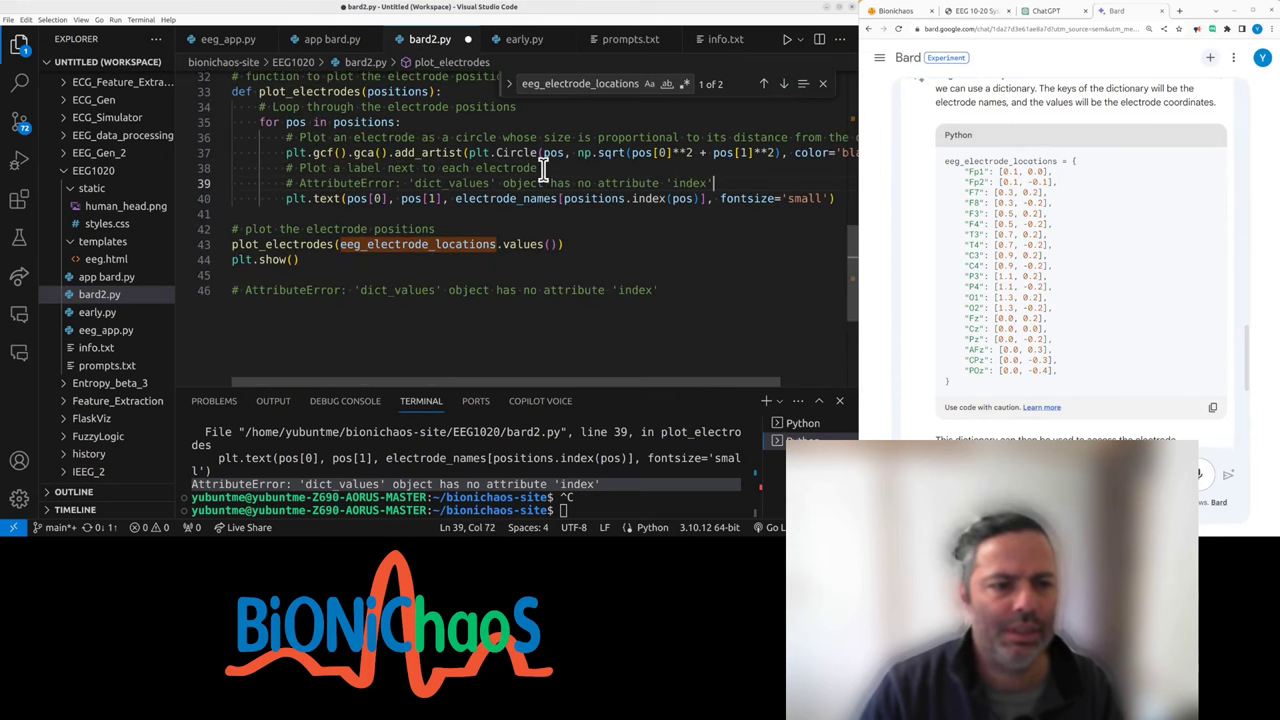
key("Return")
key("Down")
key("ctrl+slash")
key("Up")
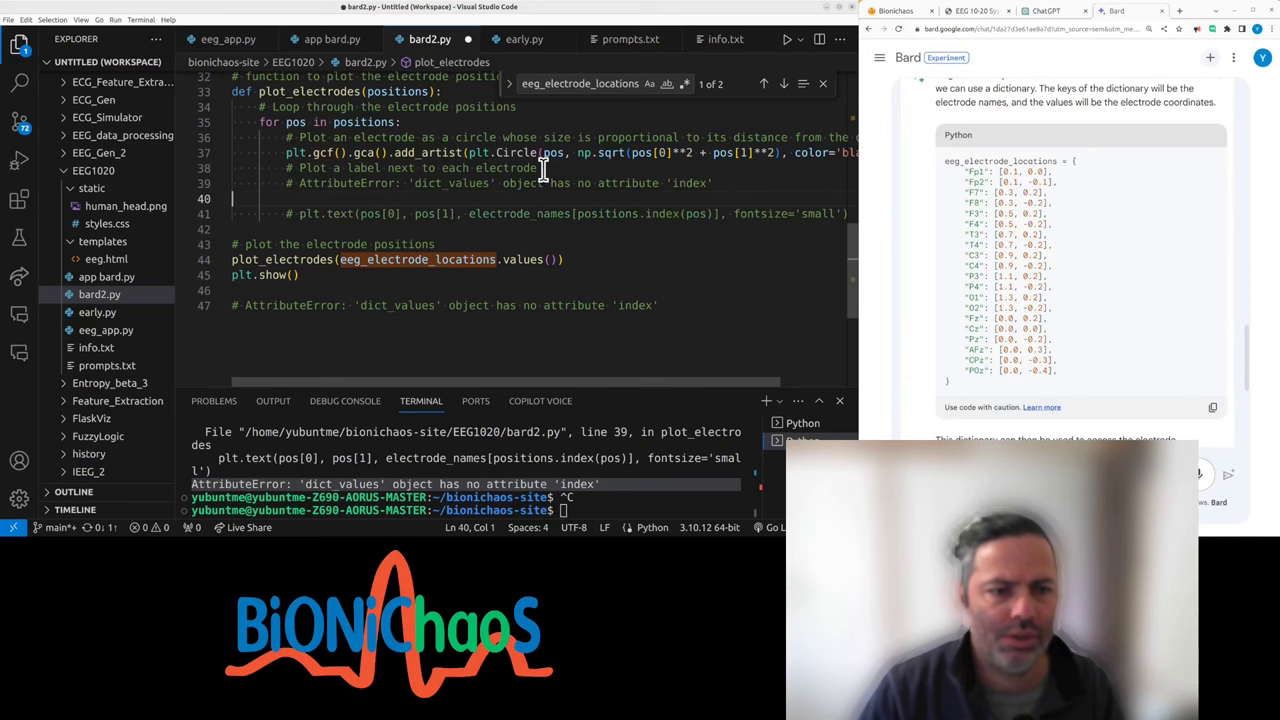
key("Return")
key("Return")
key("Return")
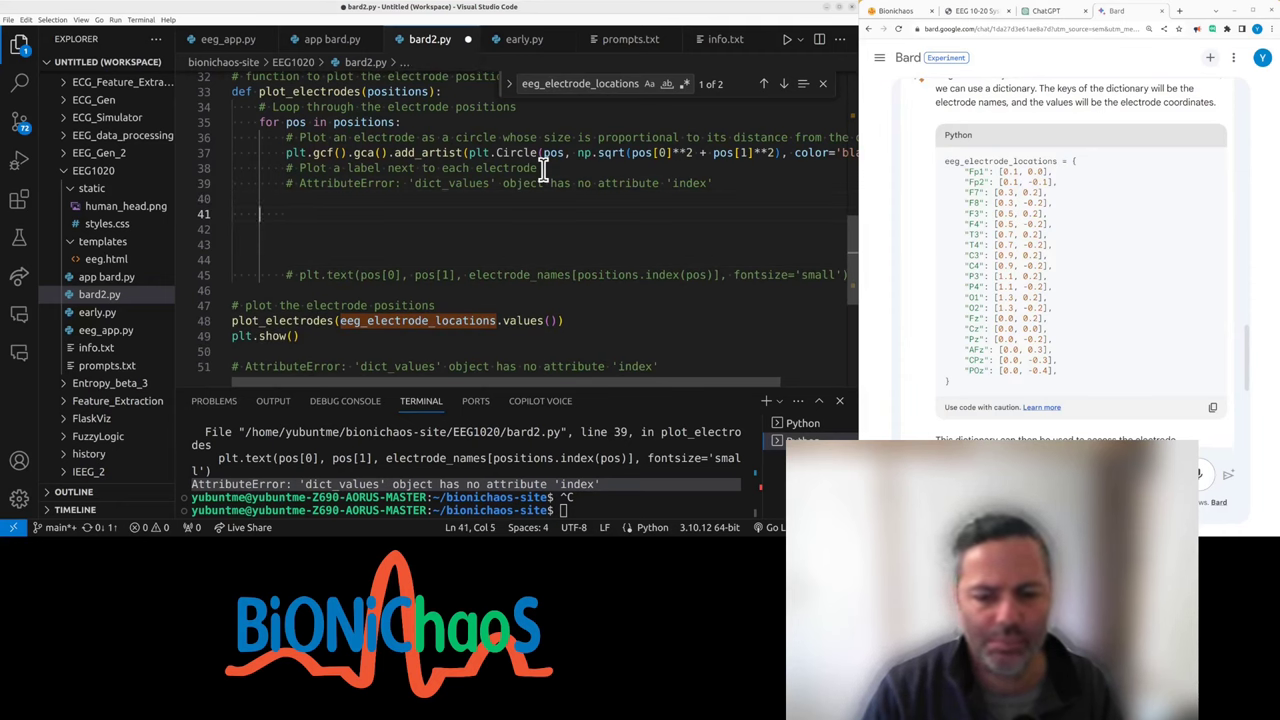
key("BackSpace")
key("BackSpace")
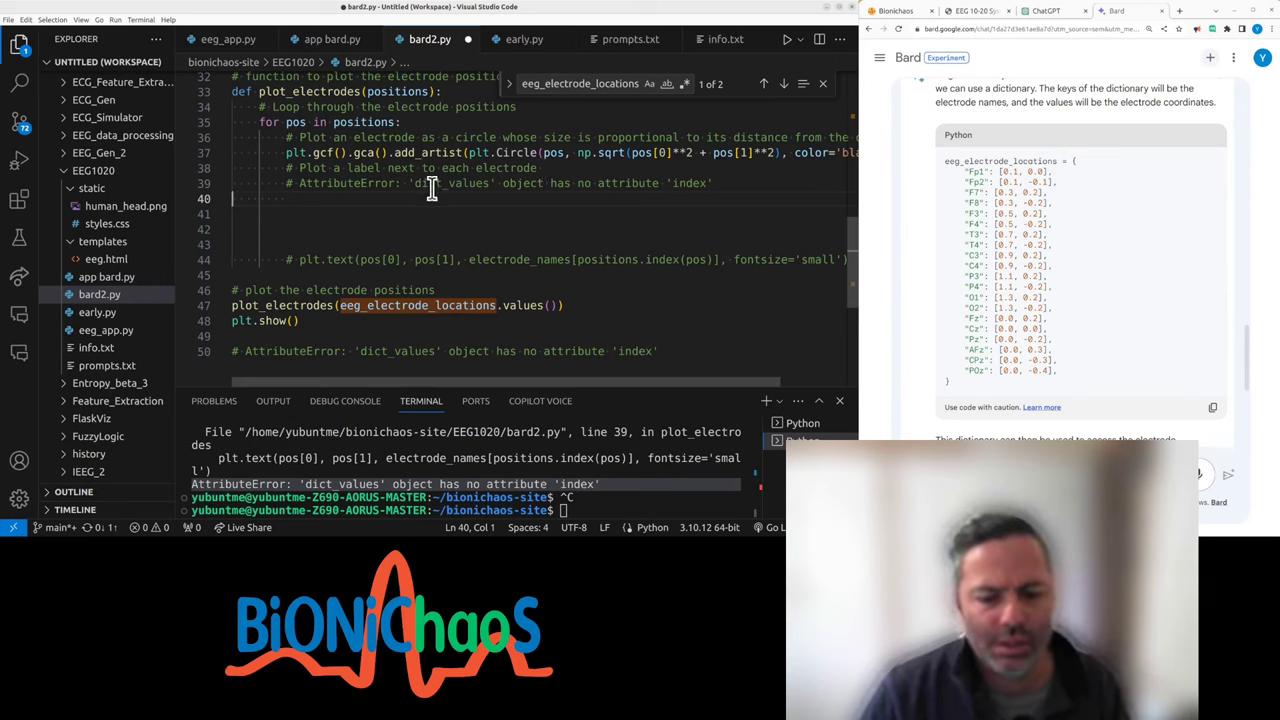
scroll(400, 220, "up", 3)
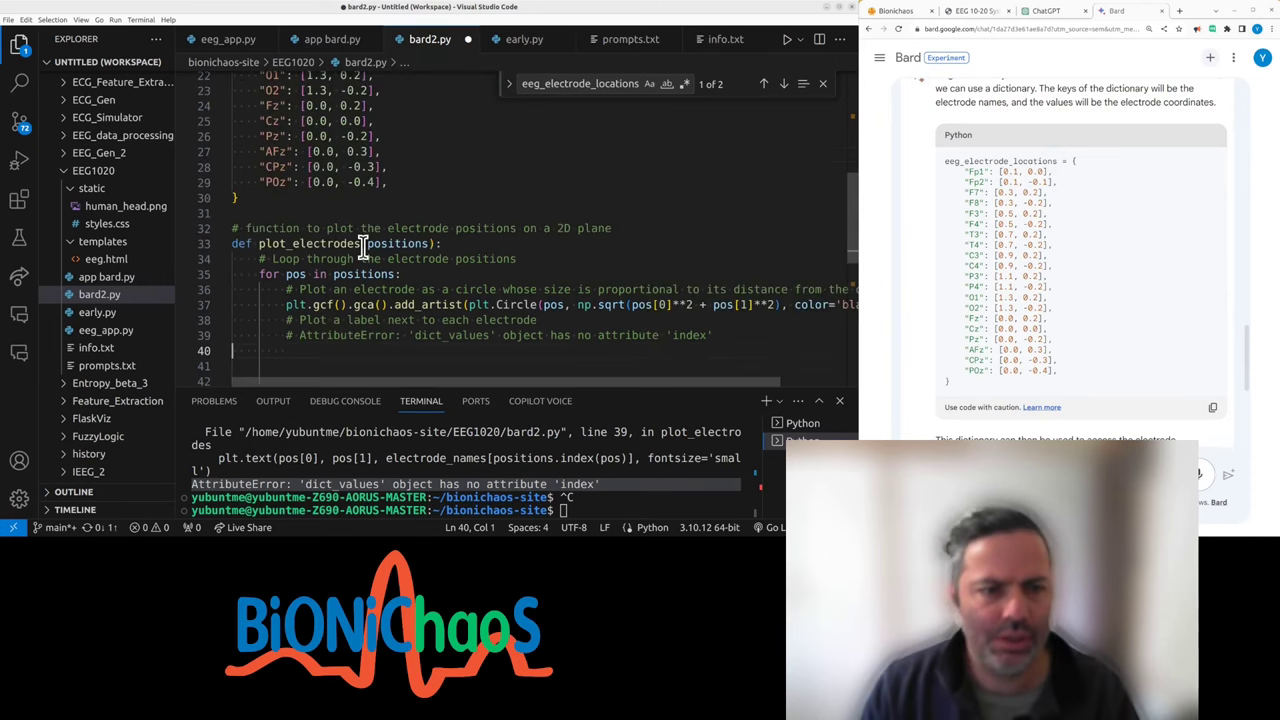
scroll(520, 293, "down", 3)
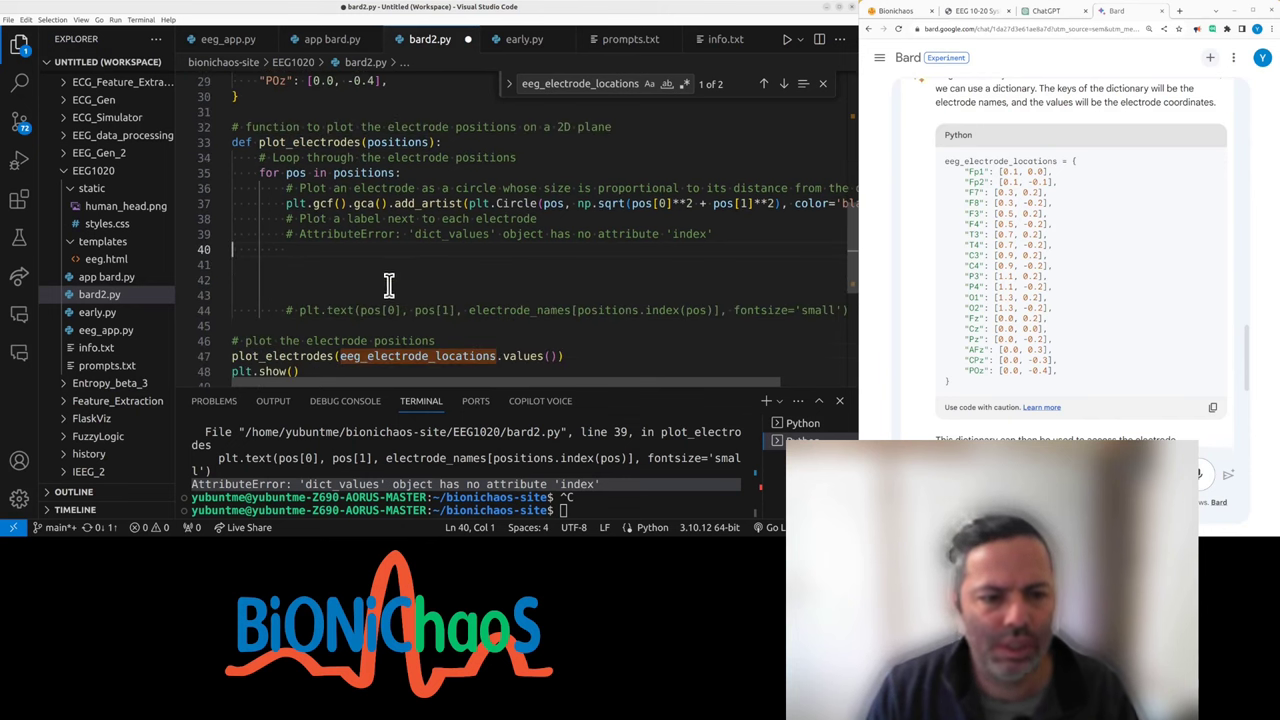
- Run bard2.py and enlarge Figure 1 to inspect the mostly black plot
key("ctrl+F5")
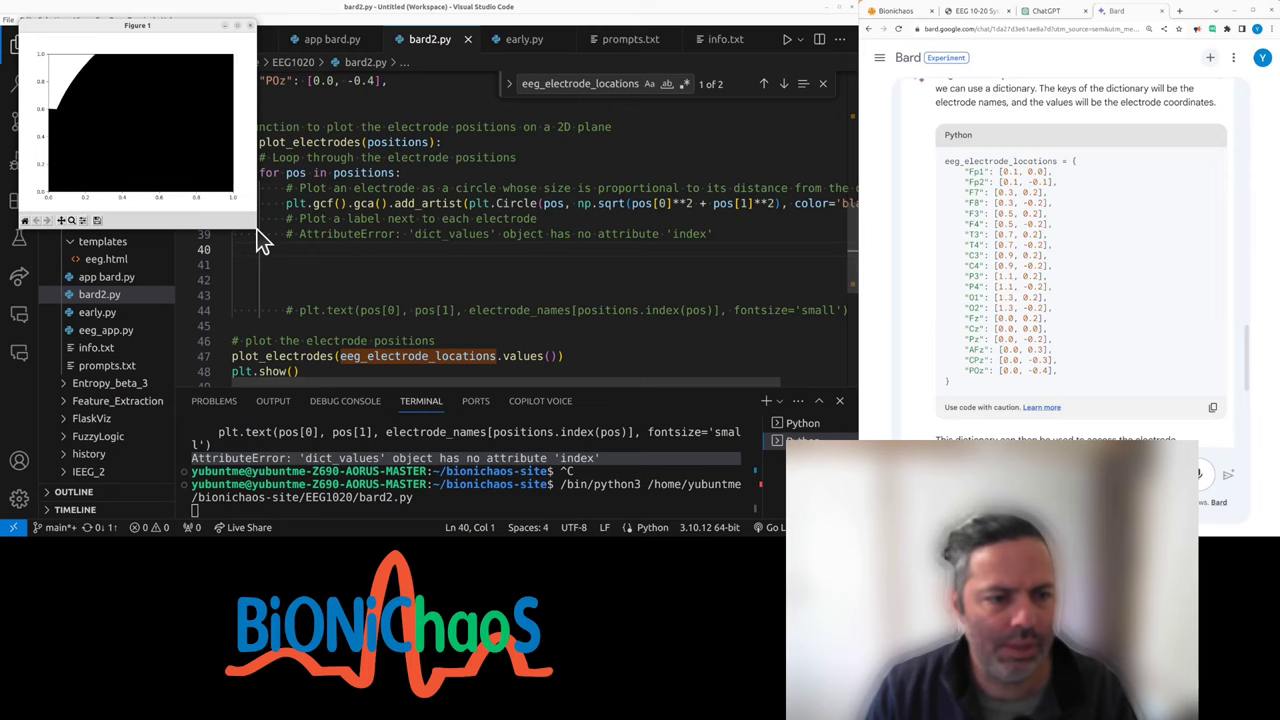
left_click_drag(297, 250, 378, 312)
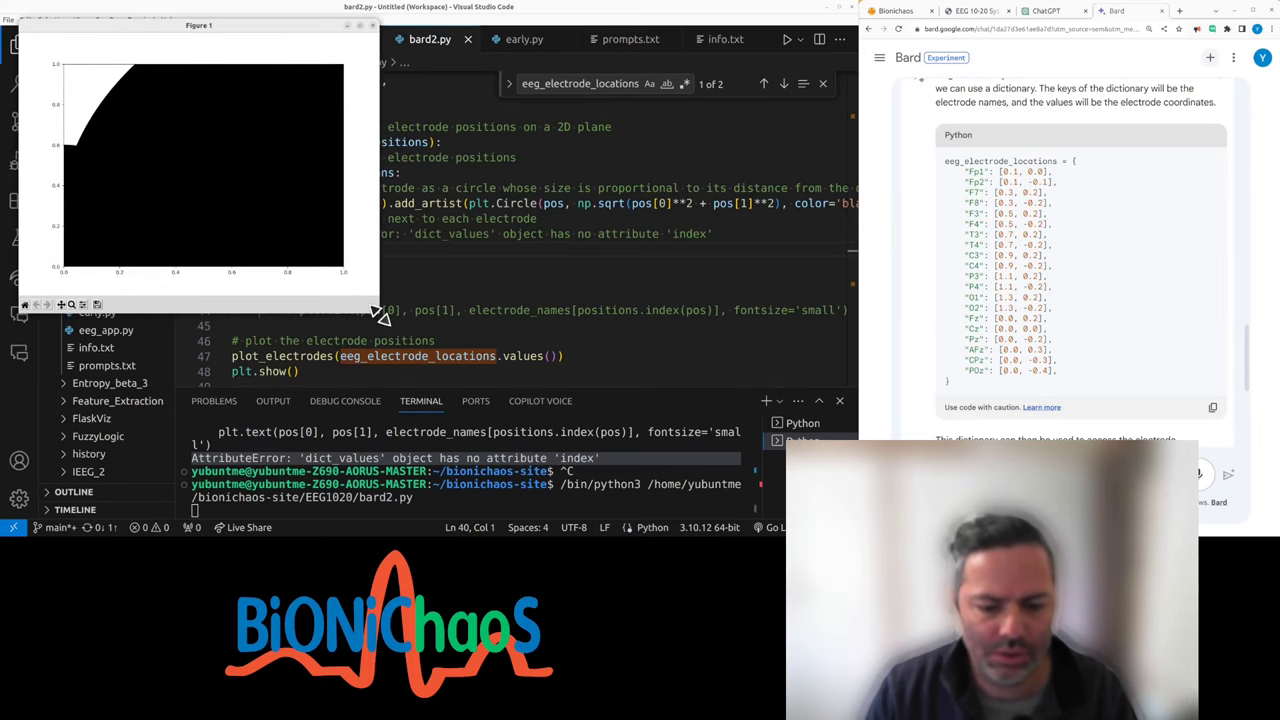
left_click(480, 296)
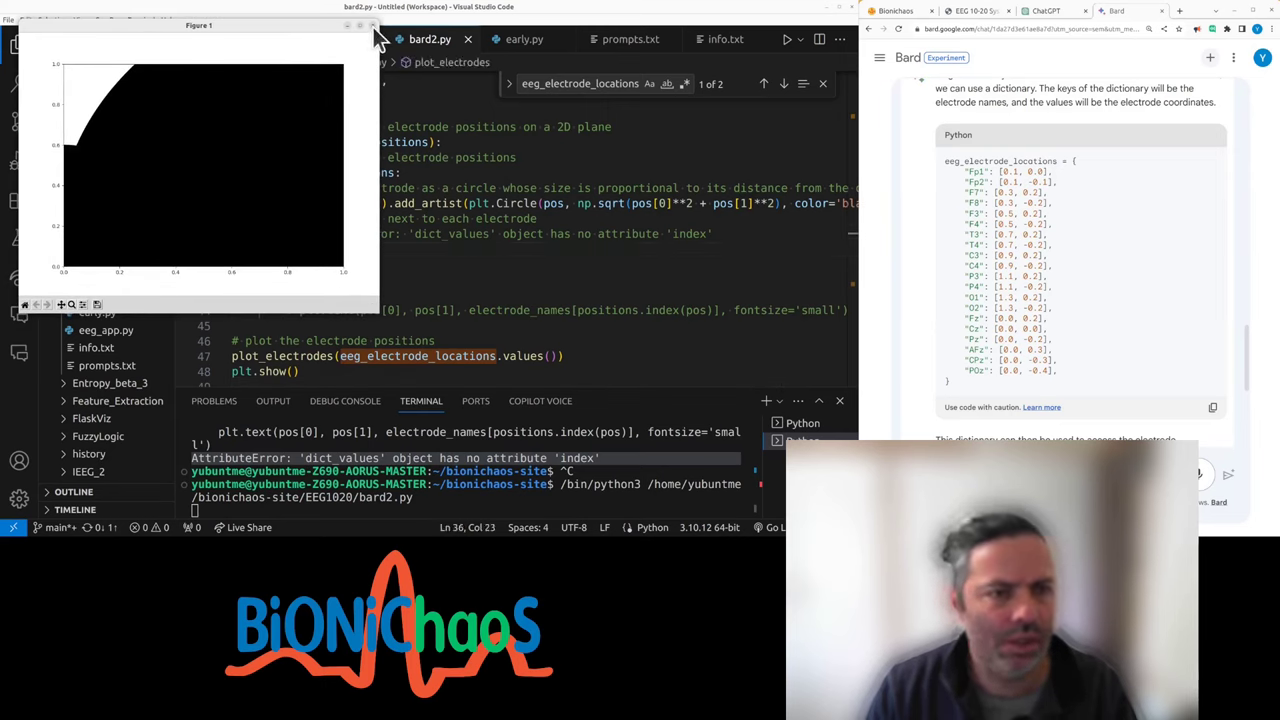
- Replace the error comment with '# why does this not work?' and accept the ×50 scaling loop
left_click(373, 27)
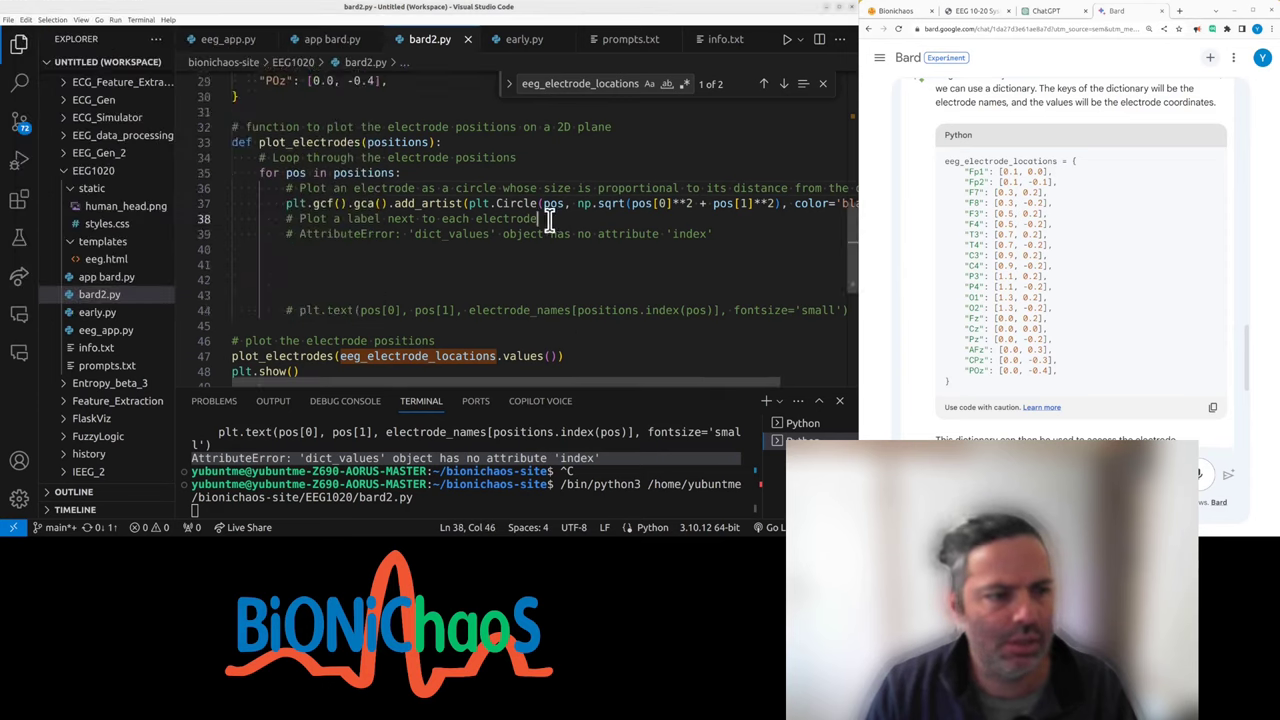
scroll(499, 234, "up", 8)
scroll(497, 234, "down", 3)
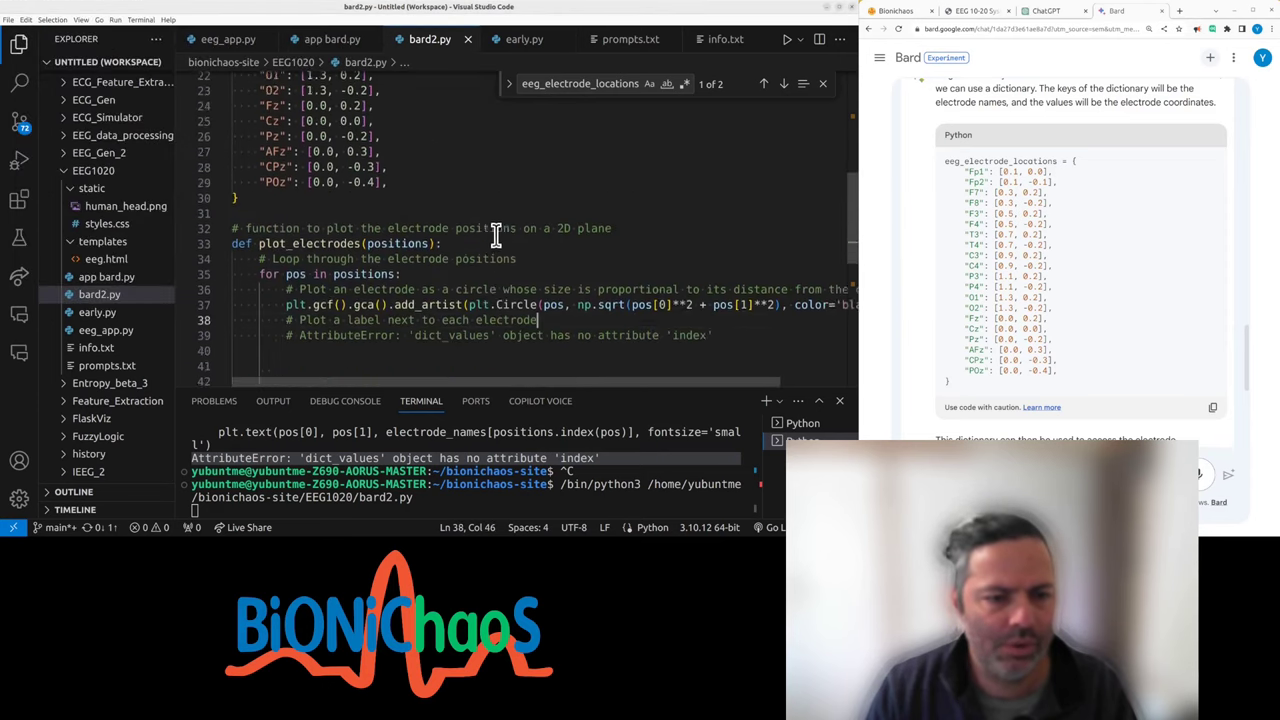
scroll(497, 234, "down", 2)
scroll(494, 238, "up", 3)
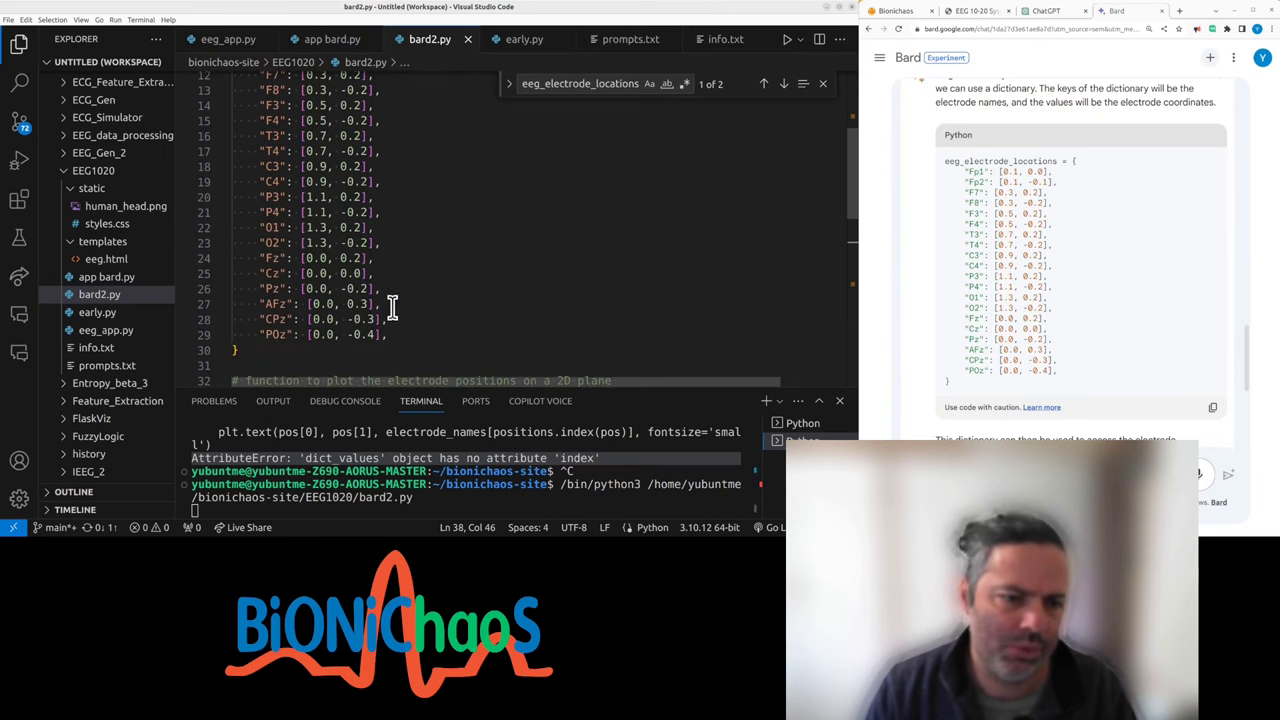
scroll(392, 306, "down", 3)
double_click(563, 228)
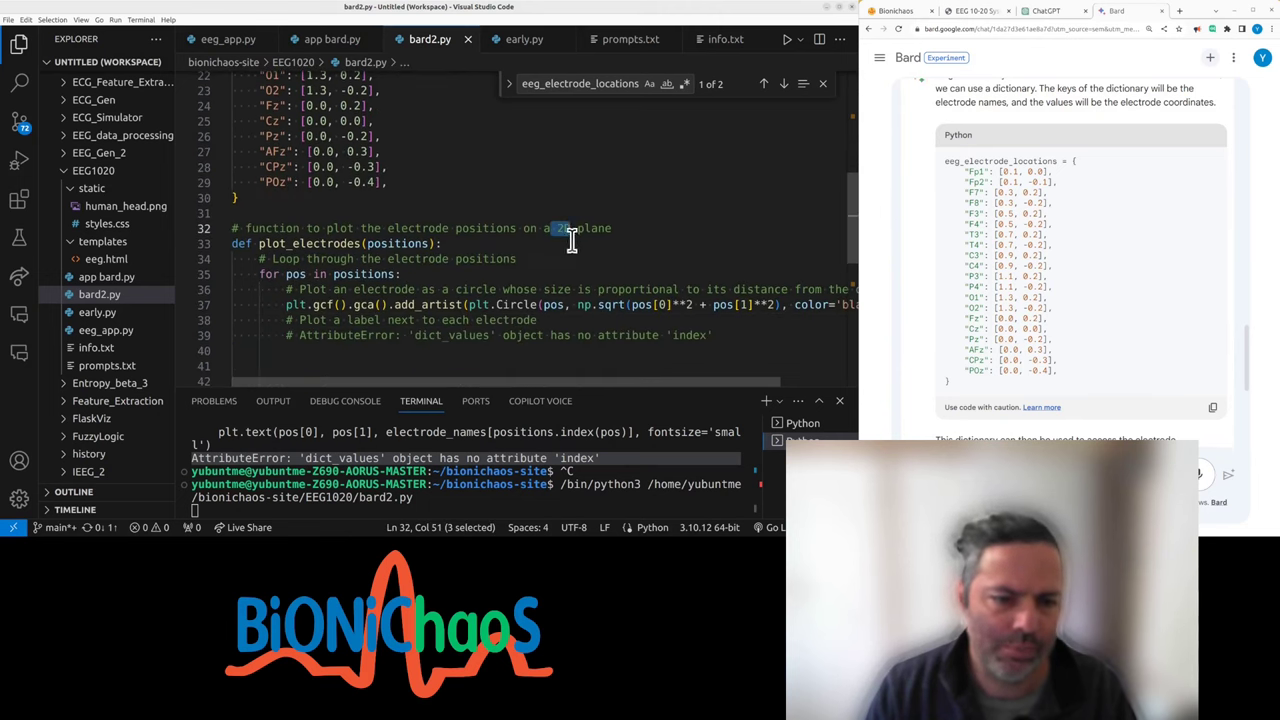
scroll(440, 255, "down", 1)
double_click(363, 223)
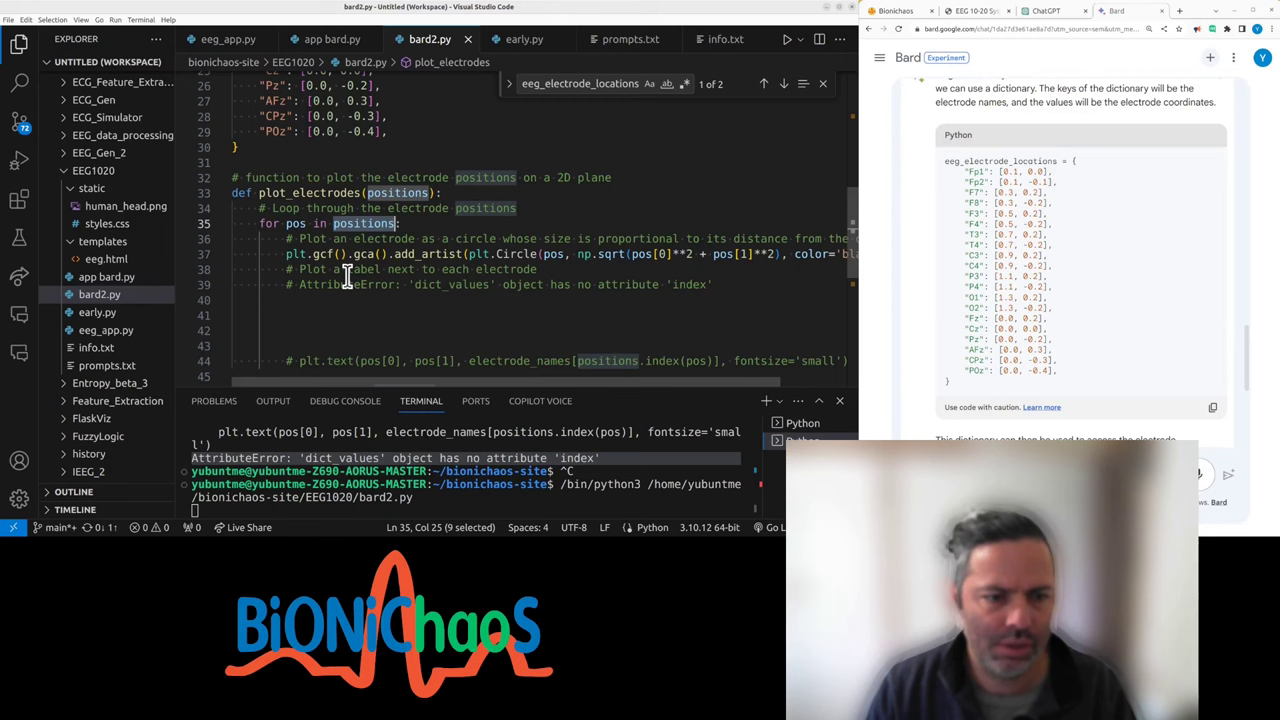
scroll(347, 276, "down", 3)
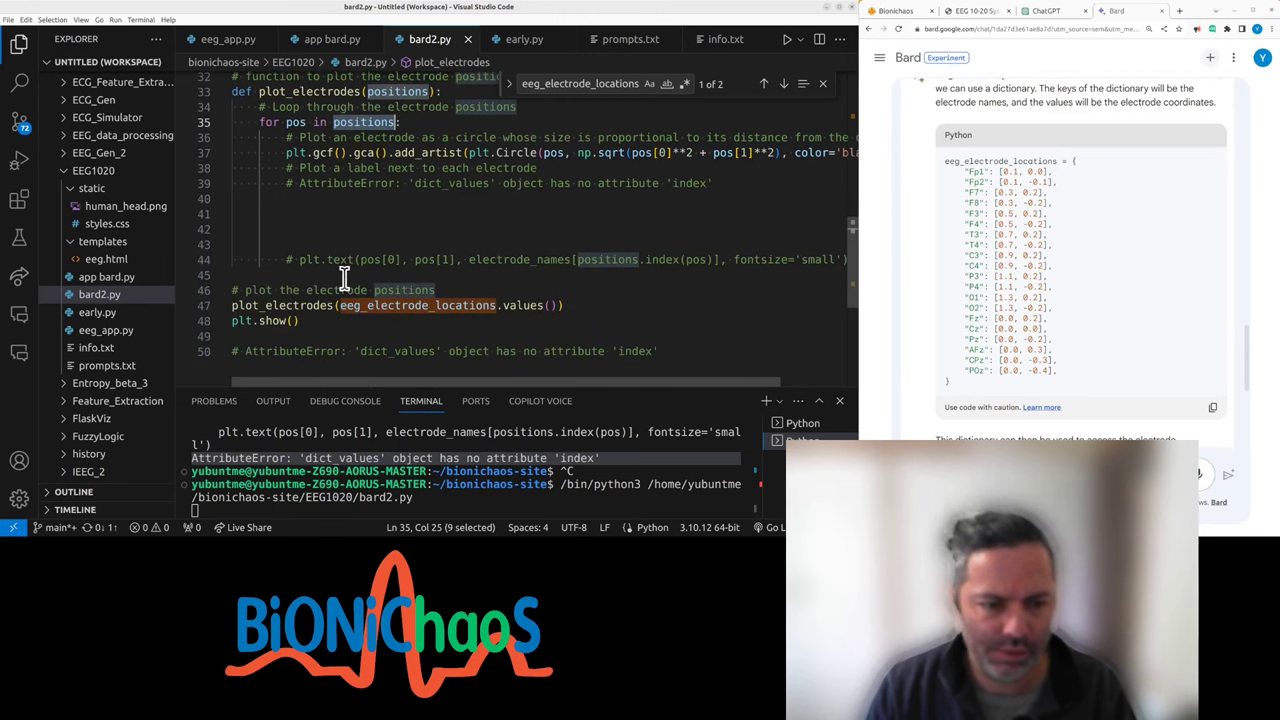
triple_click(450, 351)
type("# why")
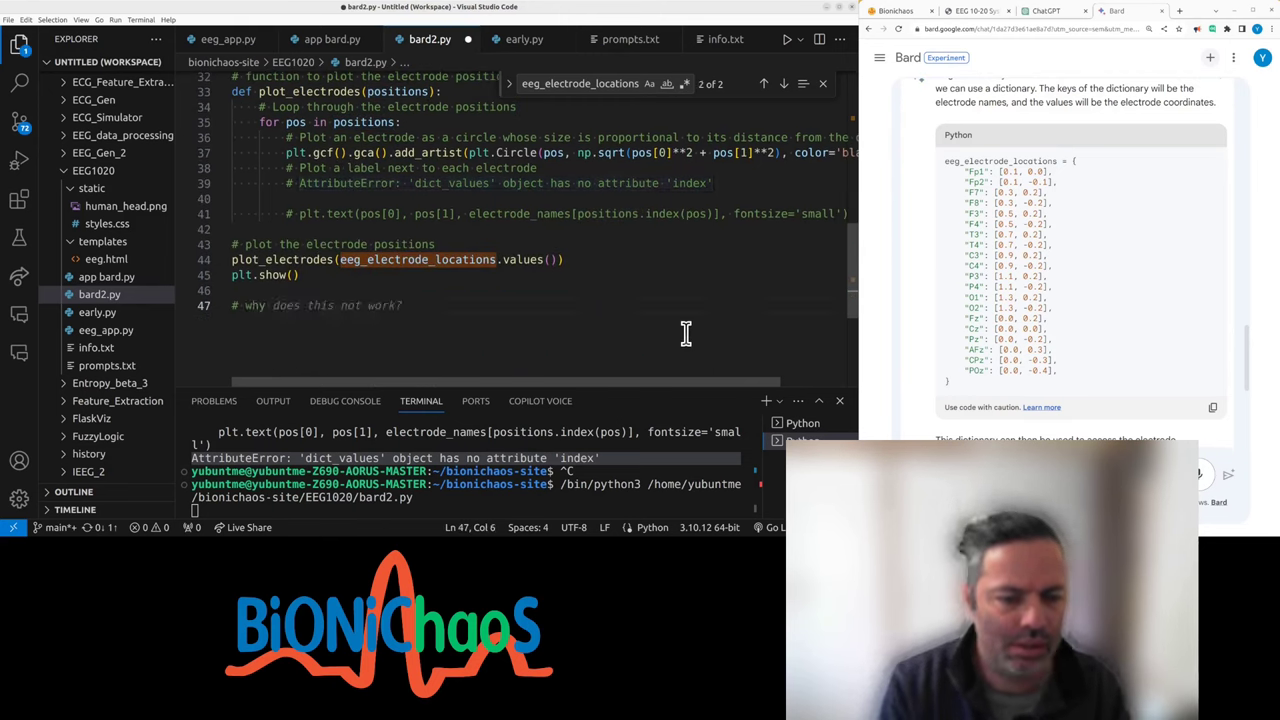
key("Tab")
key("Return")
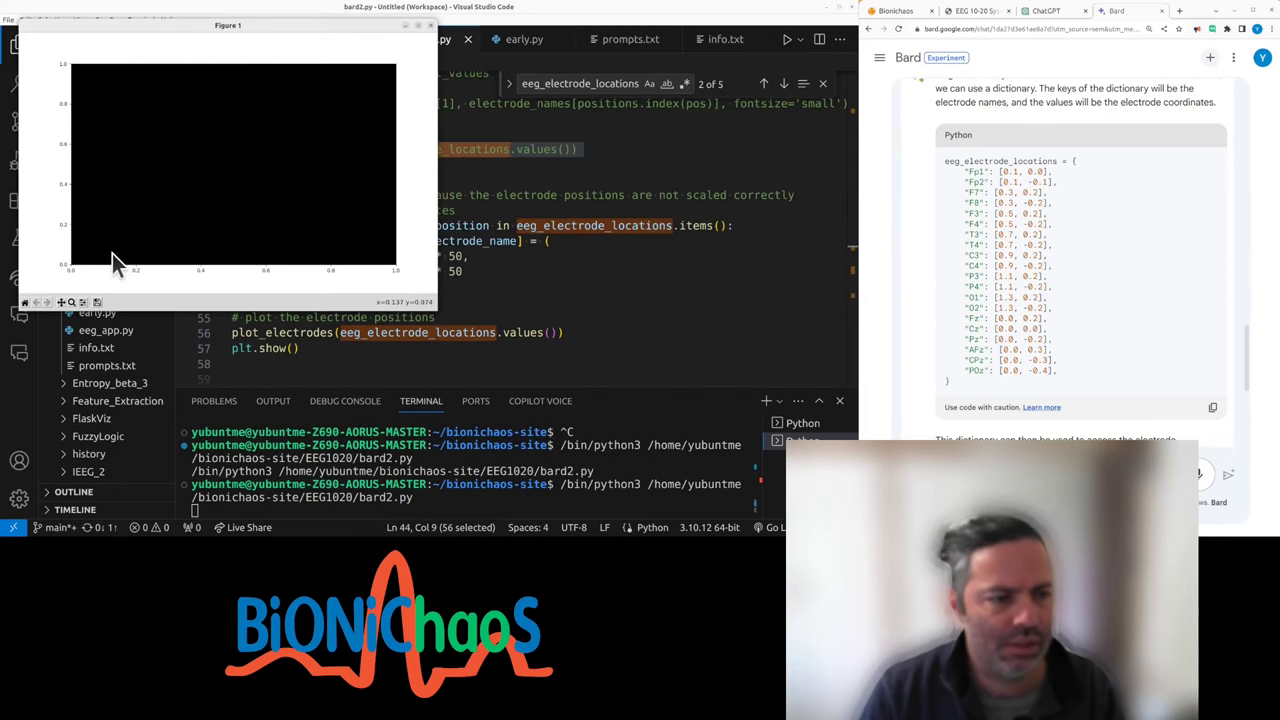
- Close Figure 1 and select the coordinate-scaling loop to move above plot_electrodes
left_click(432, 27)
scroll(380, 228, "up", 5)
scroll(375, 228, "up", 3)
scroll(375, 230, "up", 7)
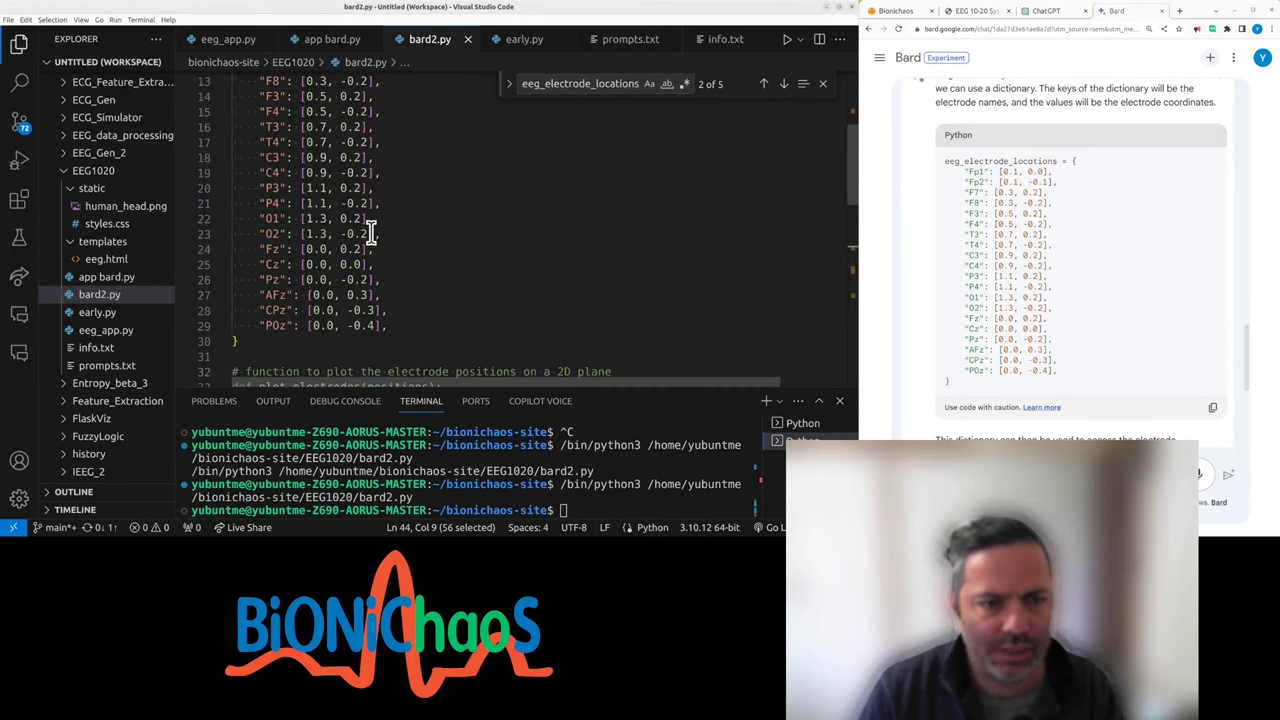
scroll(375, 233, "up", 3)
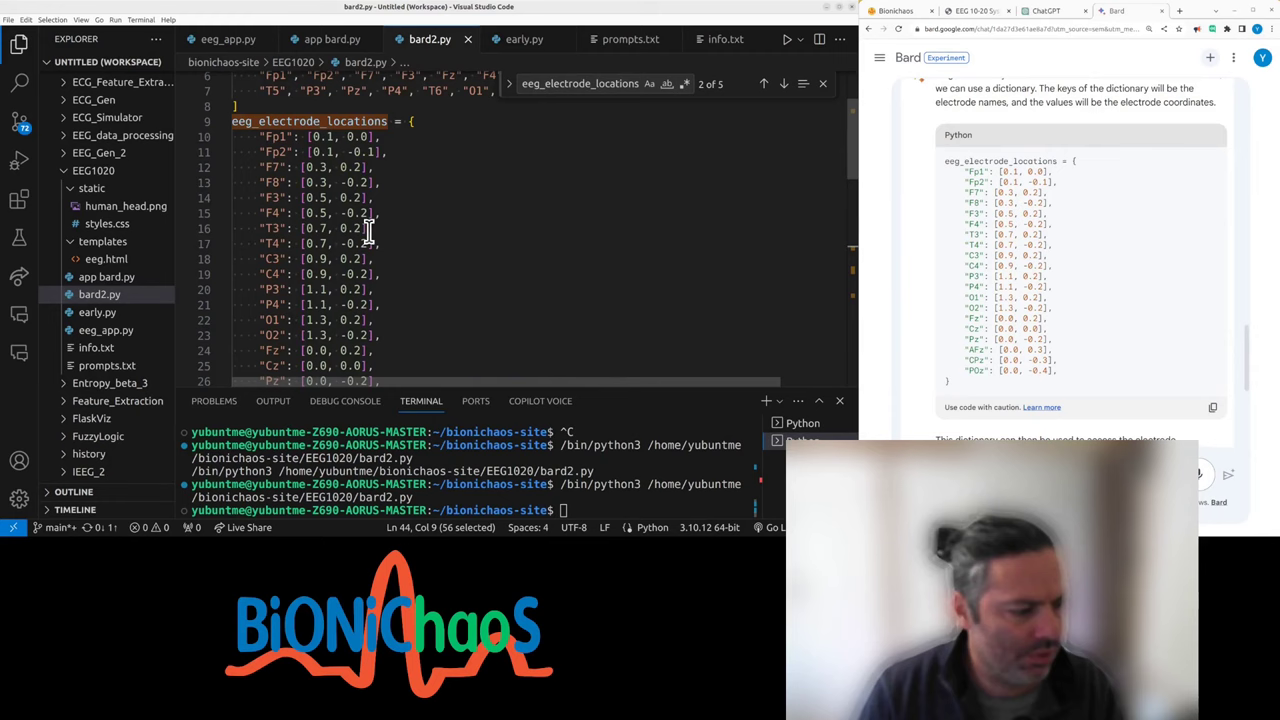
scroll(370, 233, "up", 3)
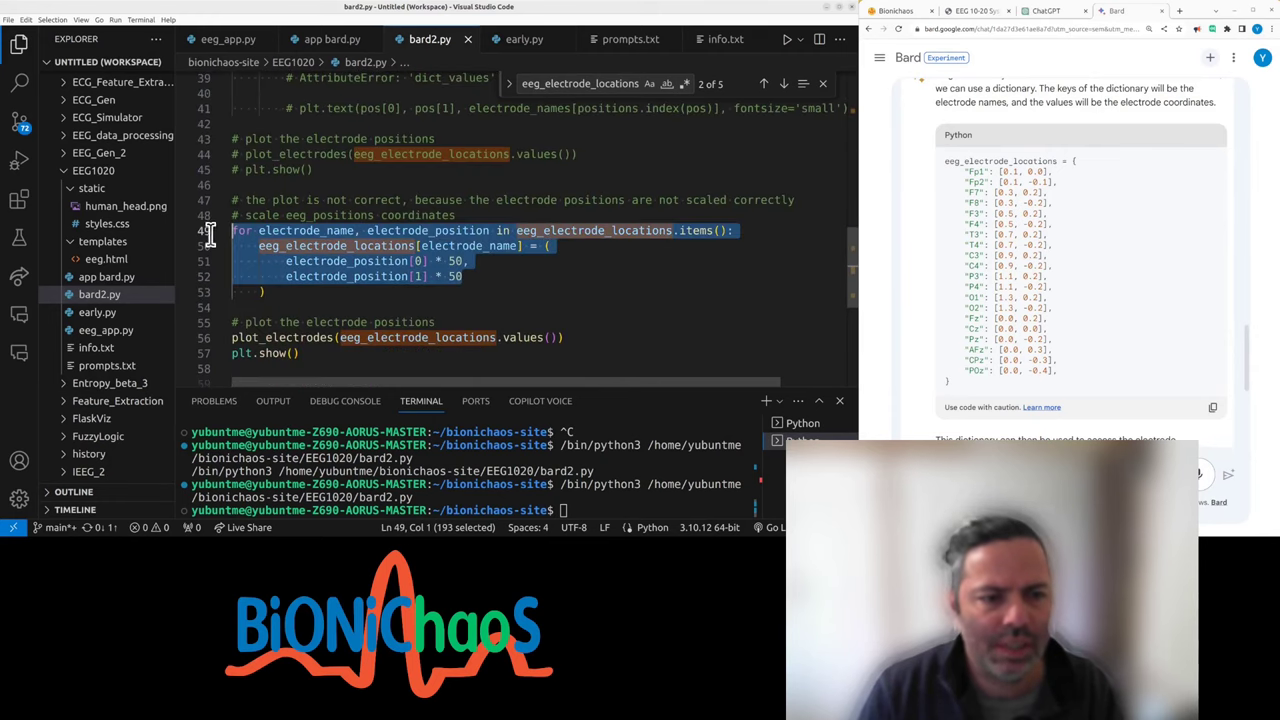
left_click_drag(210, 232, 205, 216)
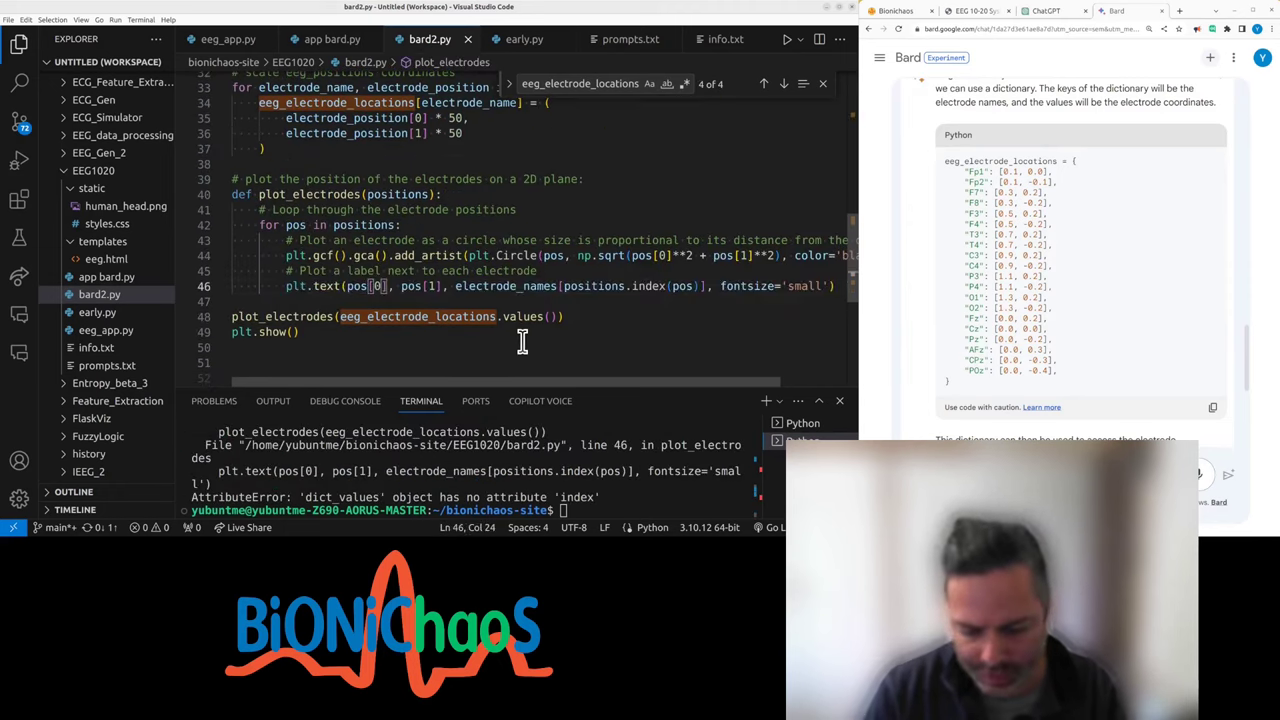
type("#")
- Rerun, undo the loop edits, and accept plt.Circle(pos, 2, color='black')
left_click(787, 39)
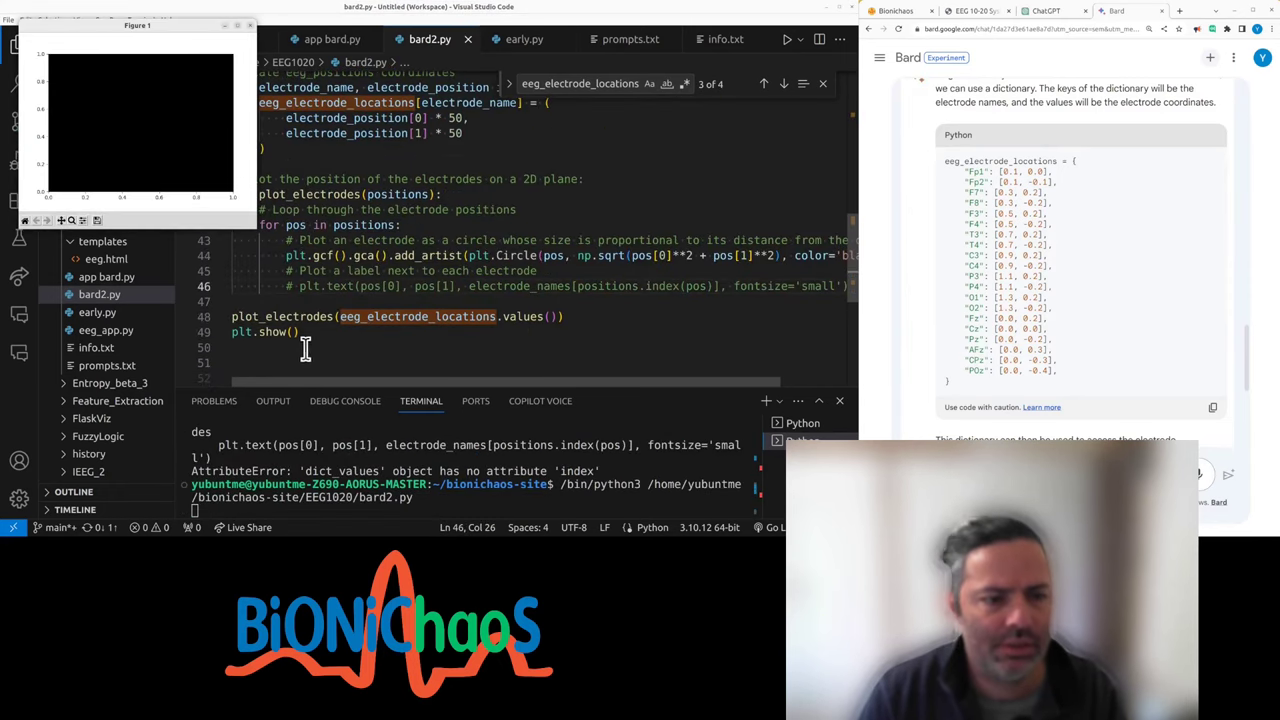
left_click(305, 347)
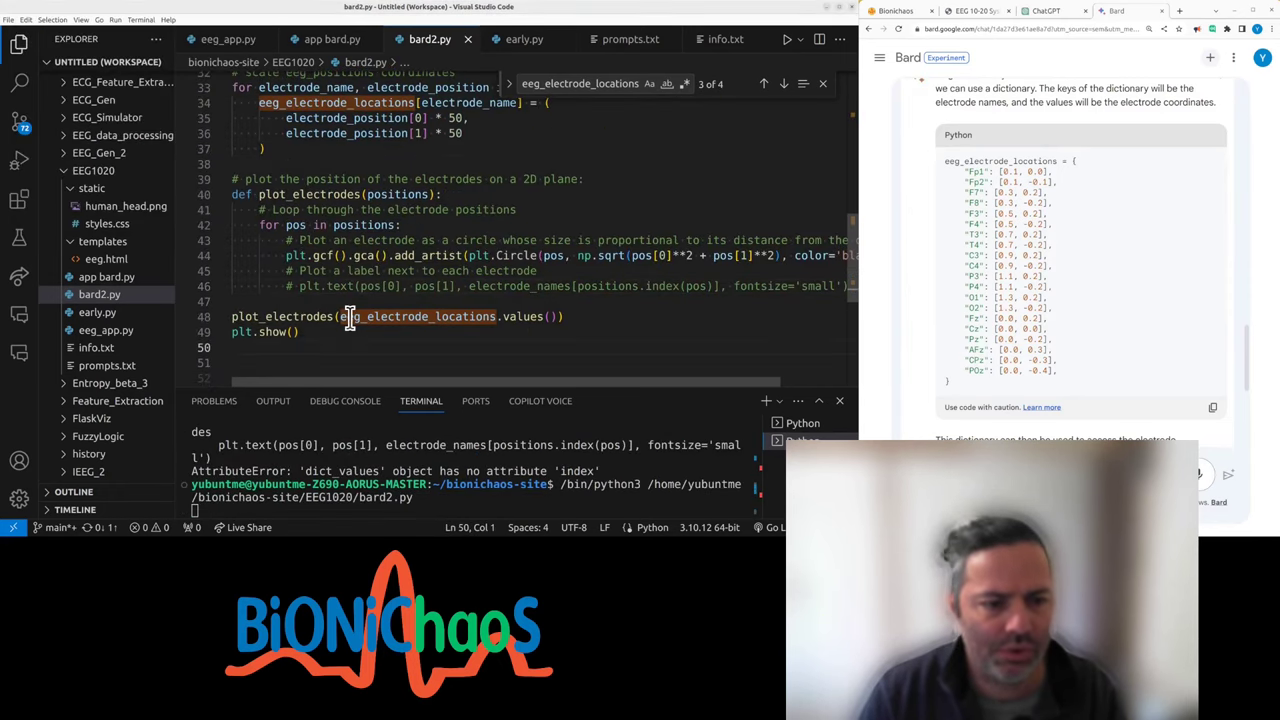
left_click_drag(430, 383, 500, 386)
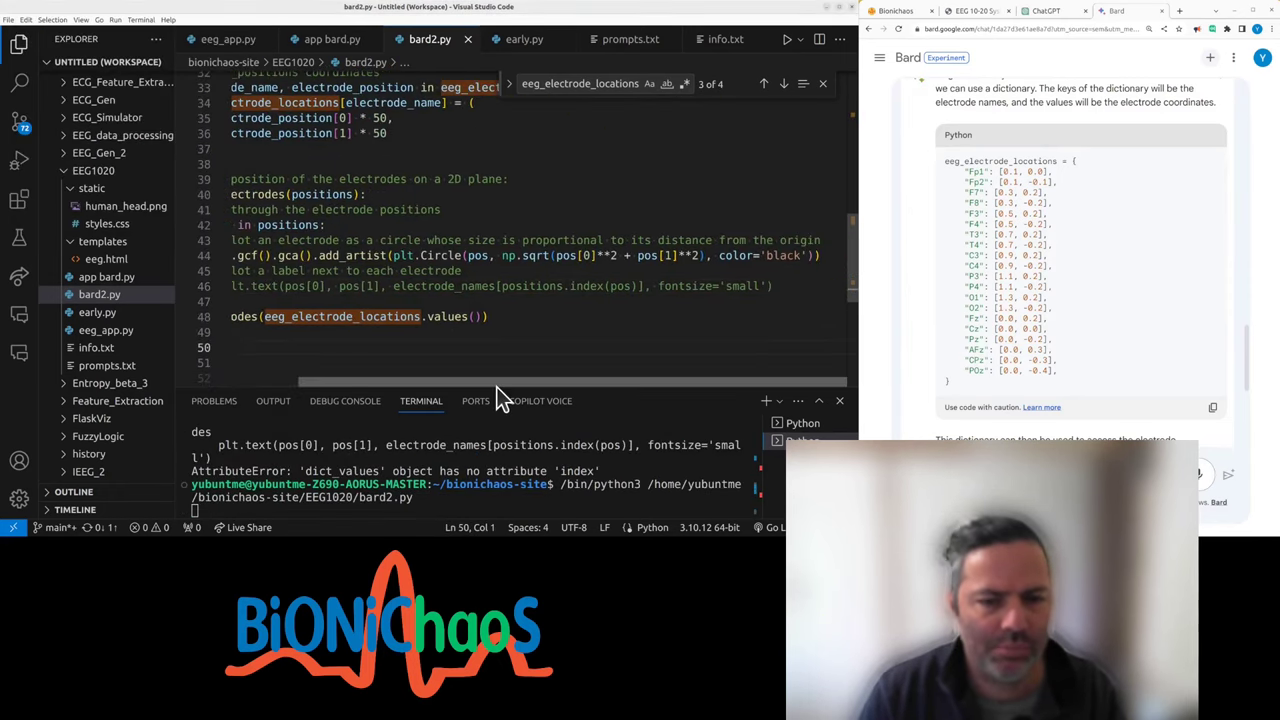
key("ctrl+z")
left_click(514, 243)
type("# Plot an electrode as a circle")
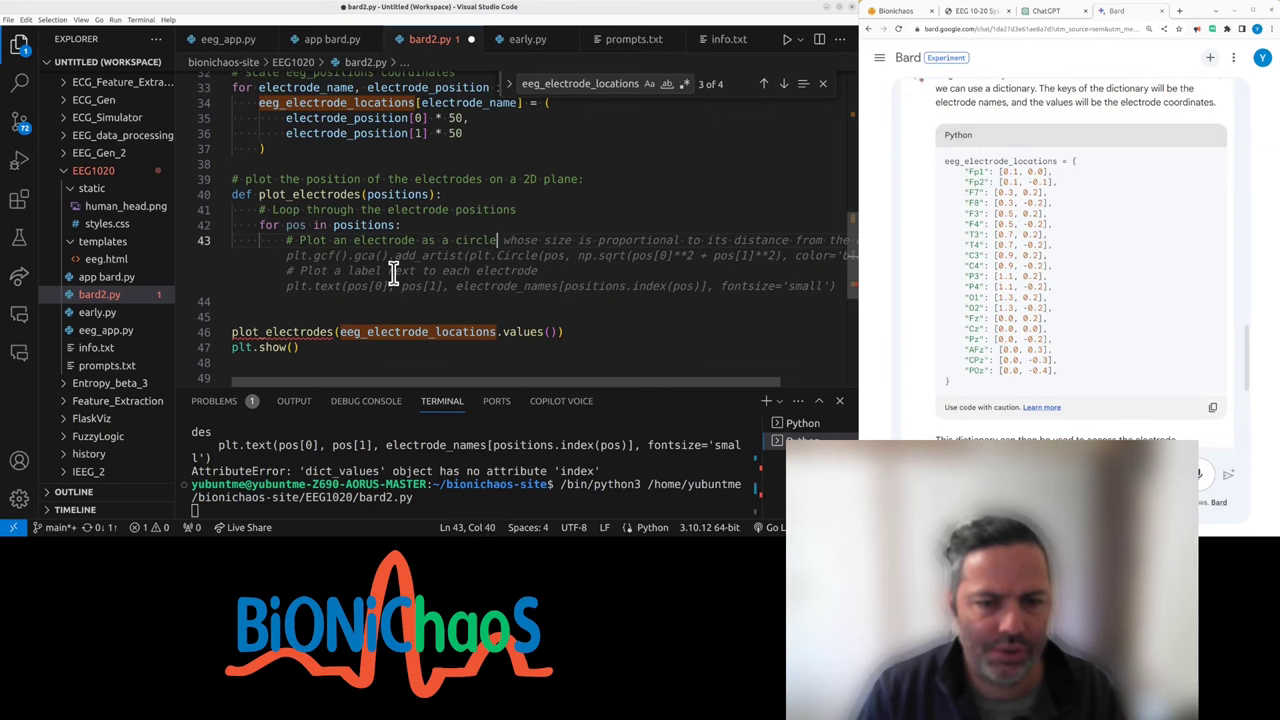
key("Tab")
key("Tab")
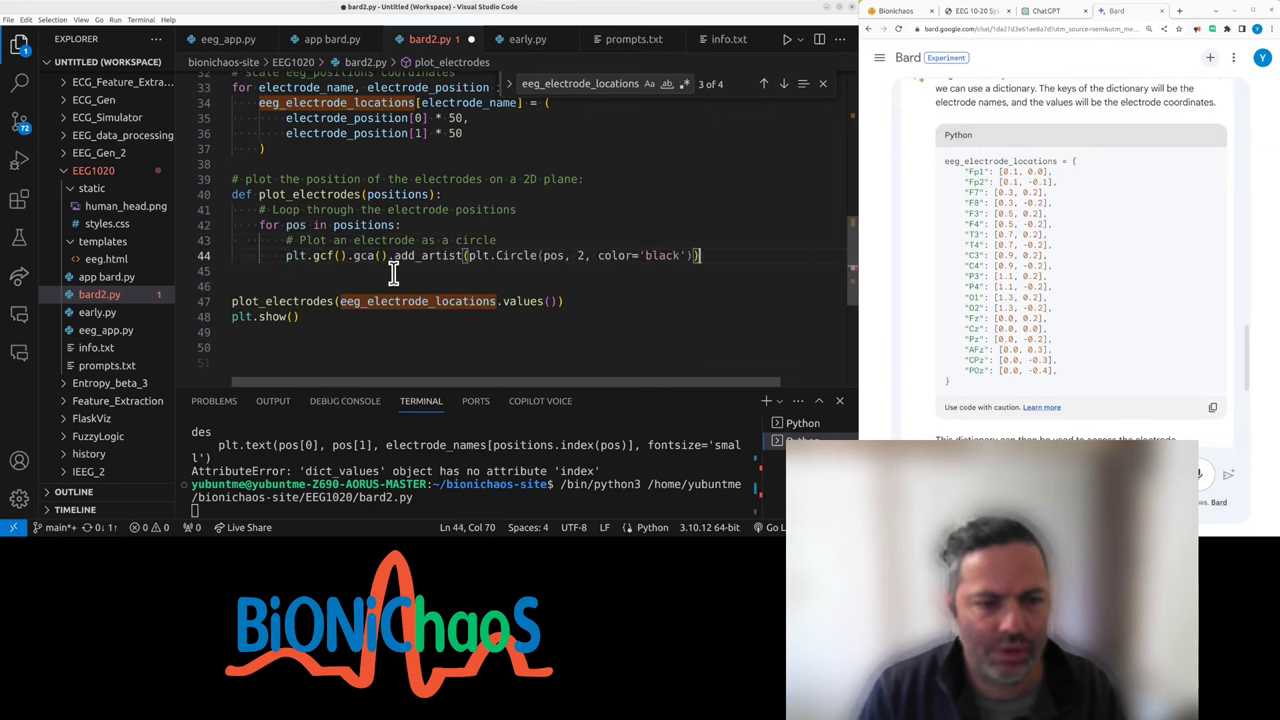
key("Return")
type("# plot the electrode locations make sure they are a")
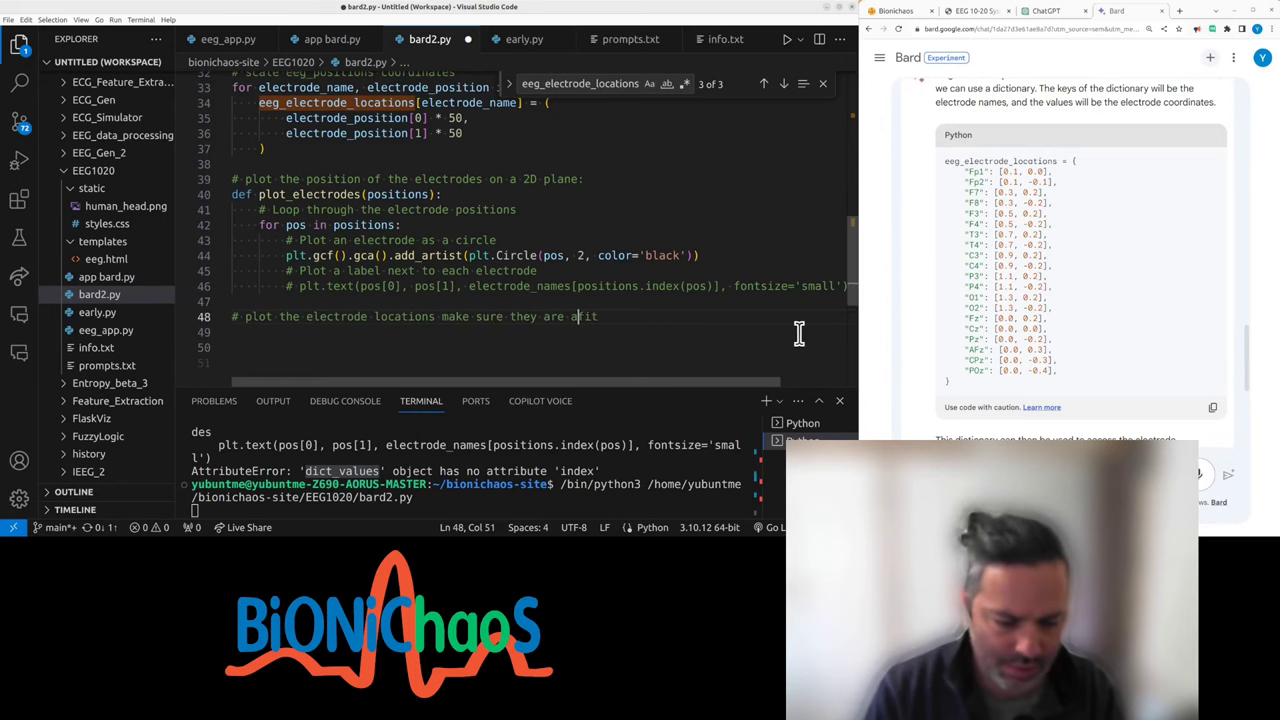
type("ll fit in the plot")
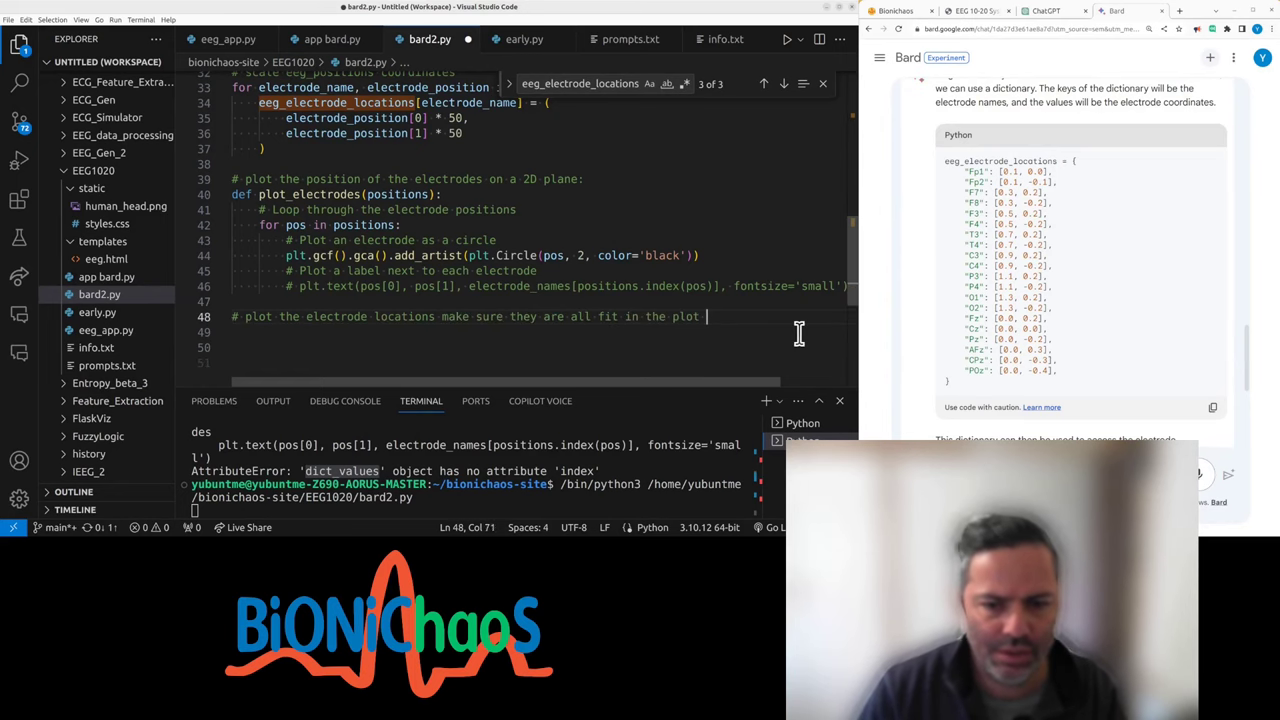
- Add plt.axis('scaled'), disable scaling, and print x/y min and max (0.0 1.3, -0.4 0.2)
key("Return")
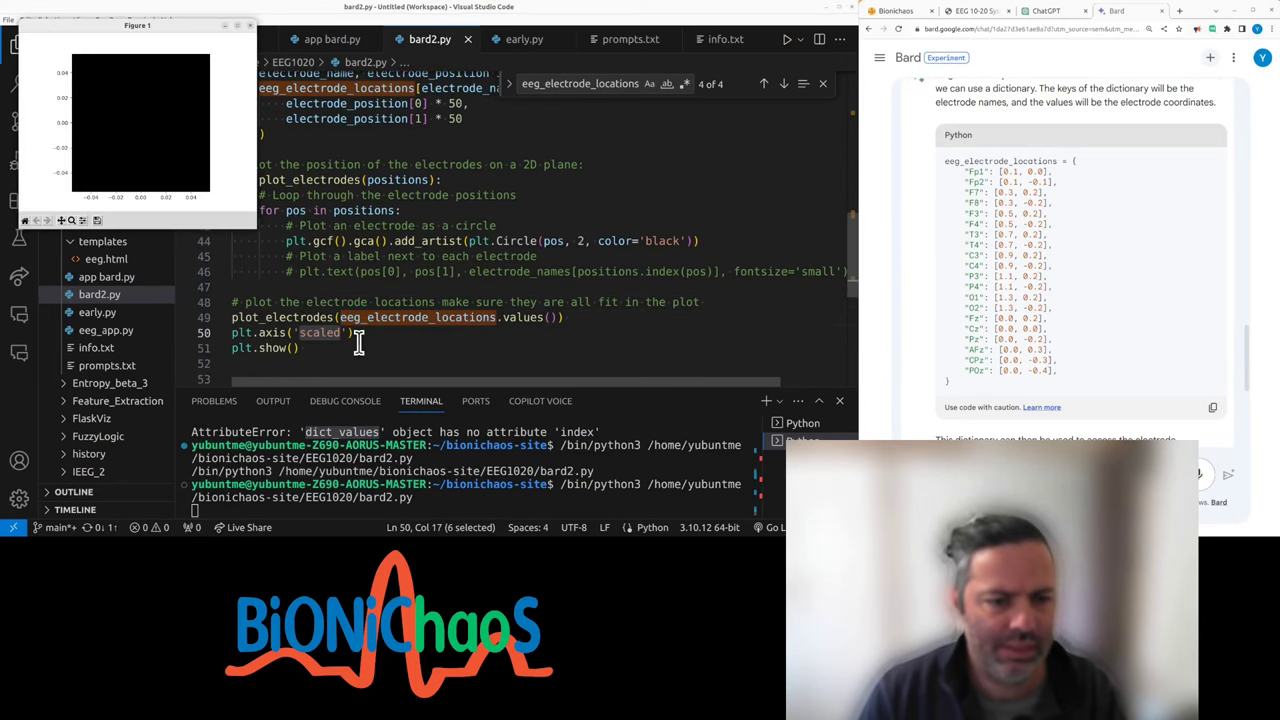
scroll(358, 343, "up", 3)
left_click(331, 302)
key("Return")
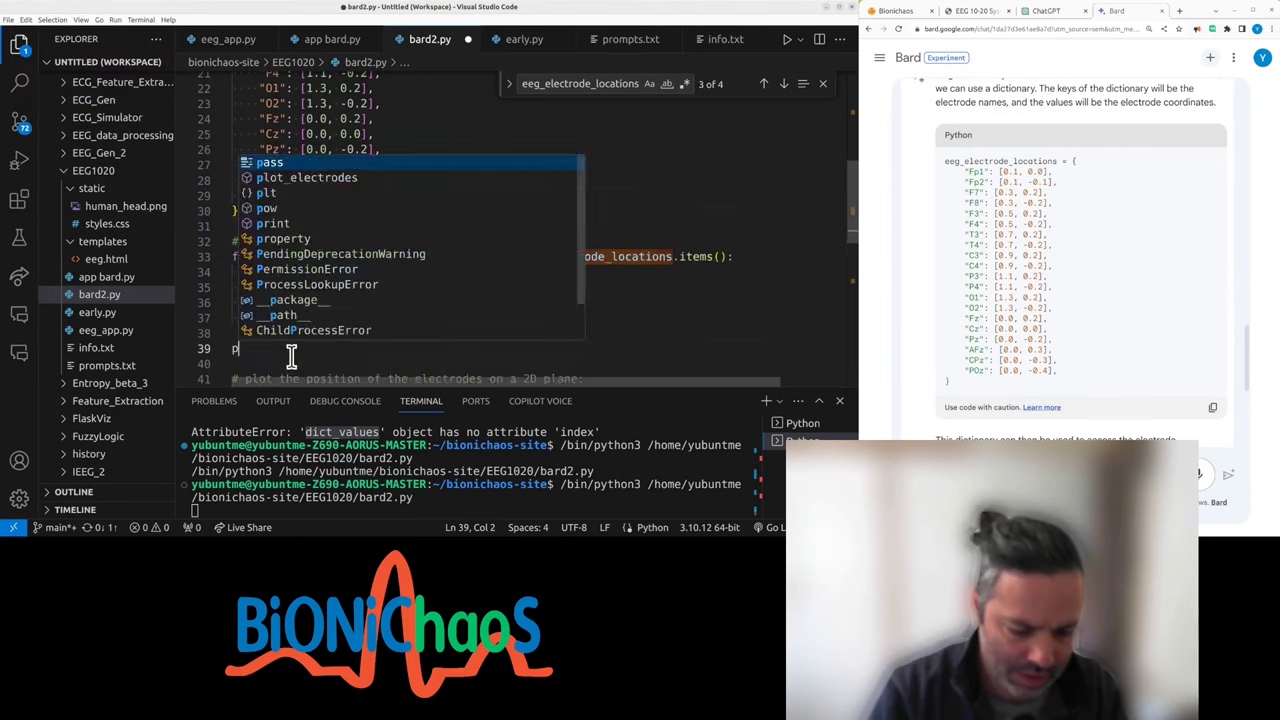
type("print(eeg_electrode_locations")
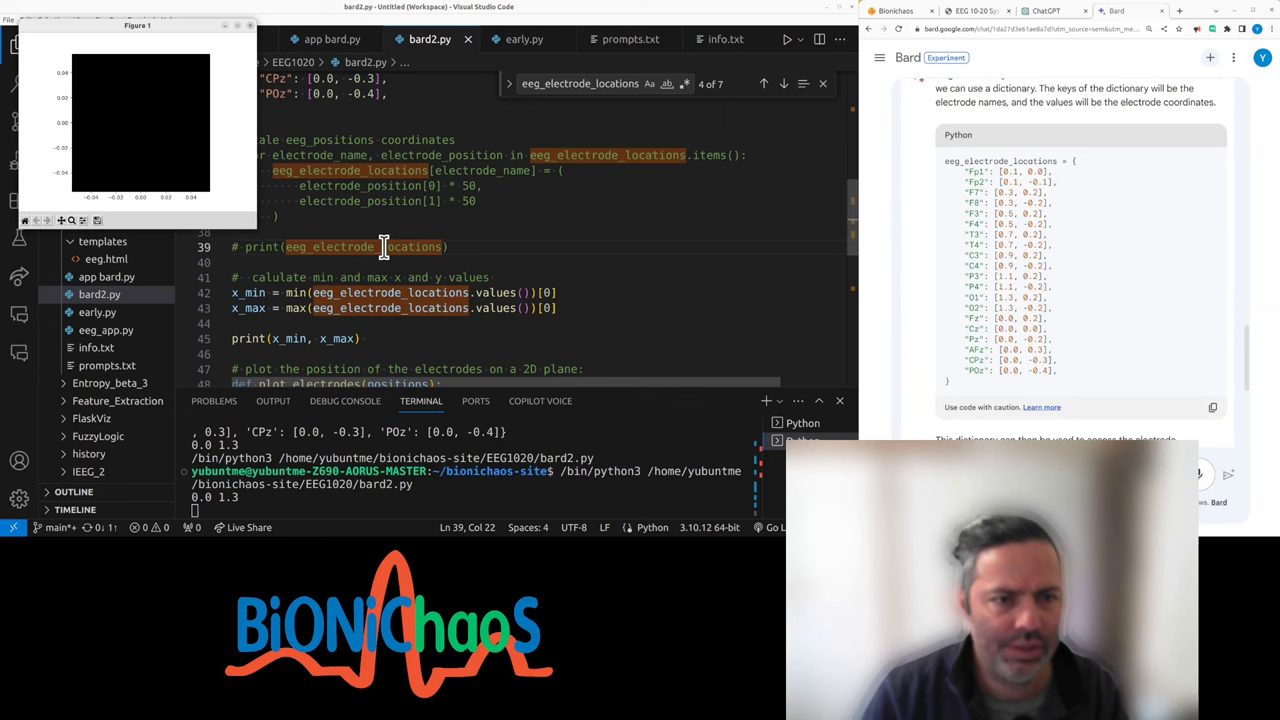
left_click(385, 247)
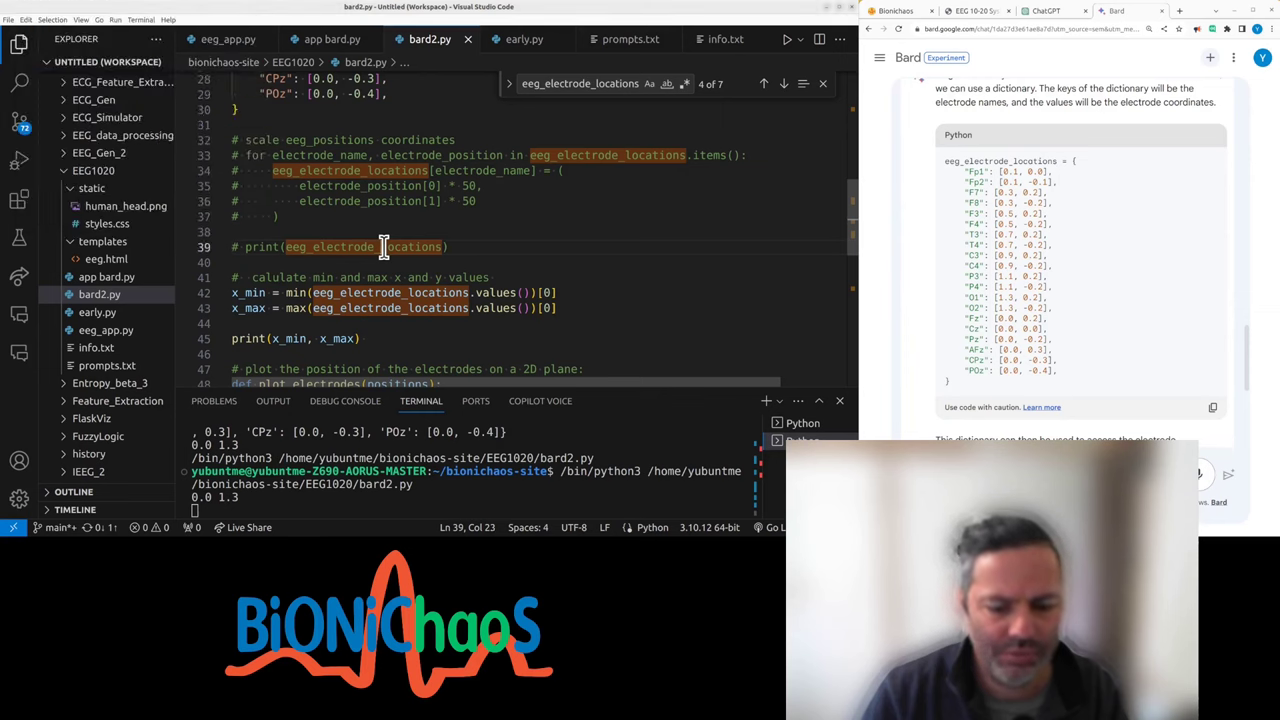
scroll(380, 250, "up", 8)
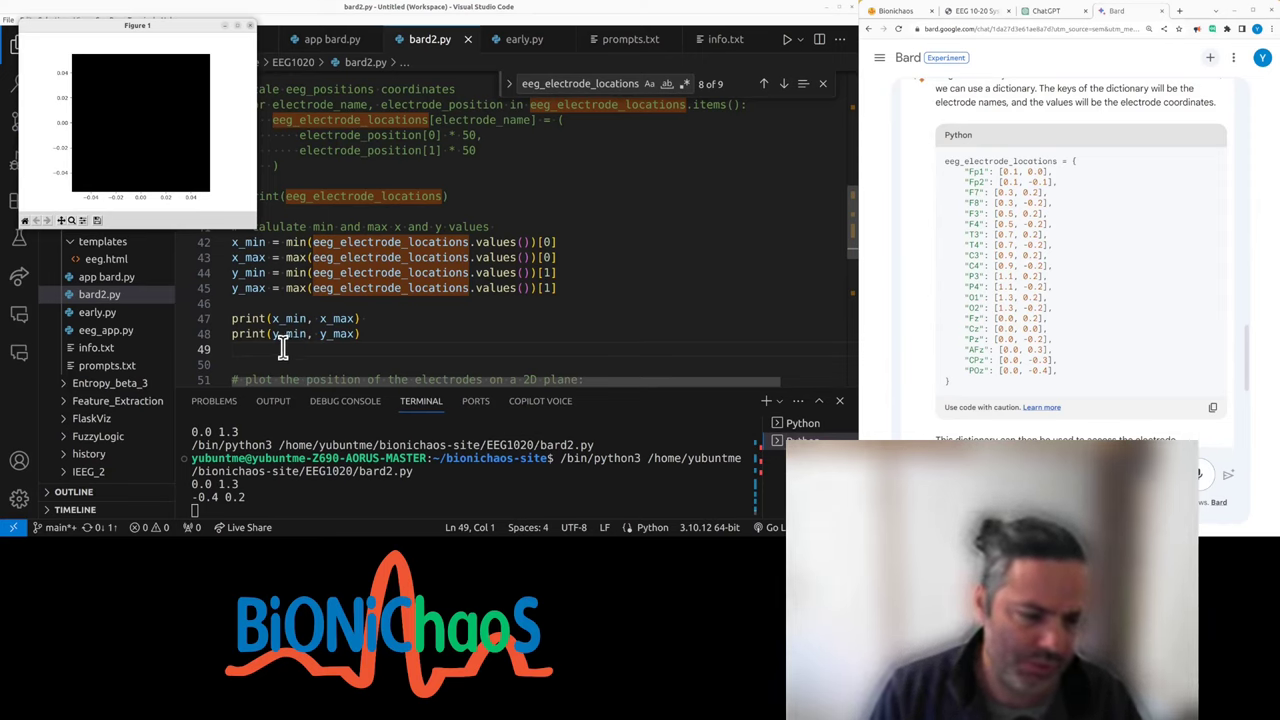
left_click(300, 334)
scroll(400, 250, "down", 5)
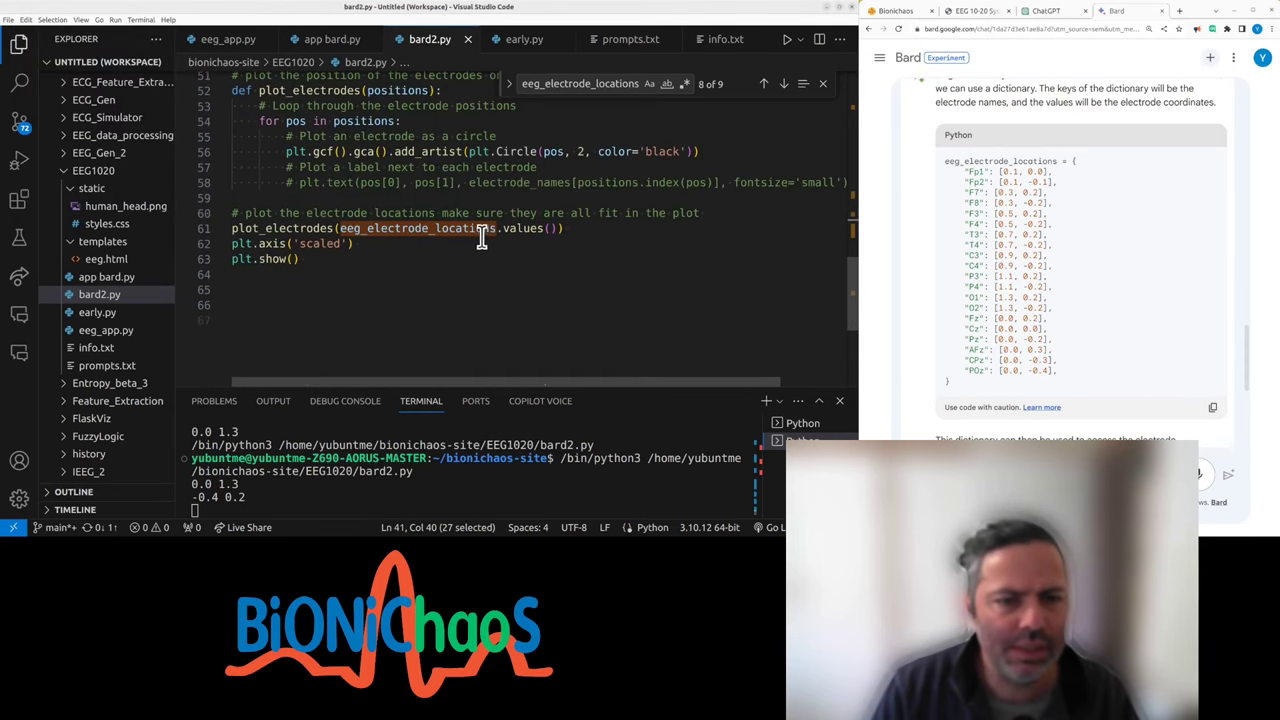
- Edit the plot comments and add plt.xlim/plt.ylim limits padded from the coordinate range
left_click(710, 212)
key("Return")
type("#")
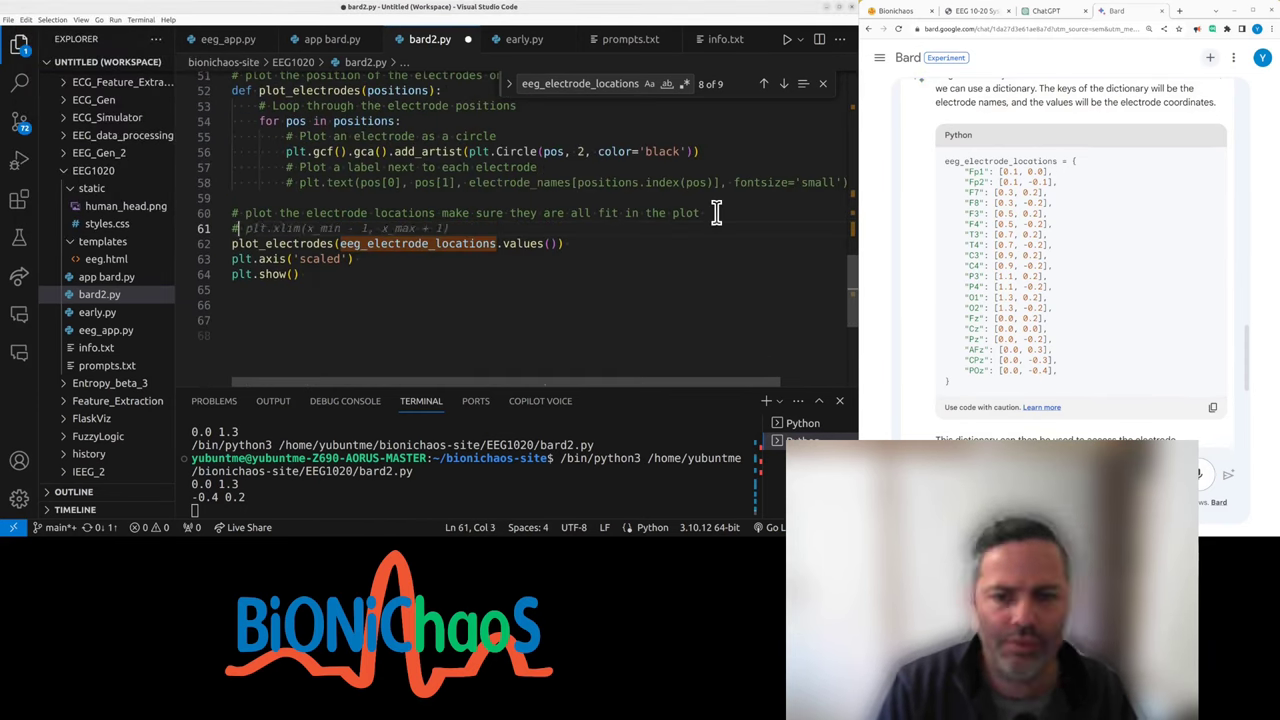
key("ctrl+BackSpace")
key("ctrl+BackSpace")
key("ctrl+BackSpace")
type("wi")
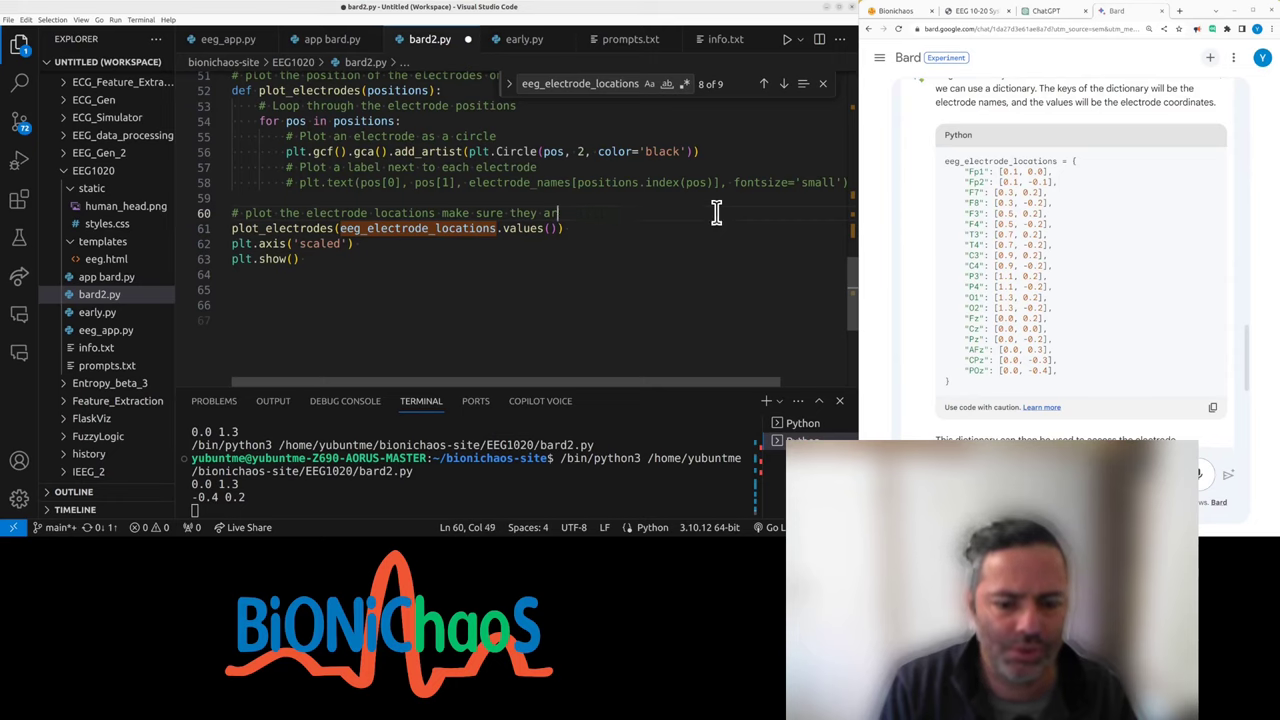
key("ctrl+BackSpace")
key("ctrl+BackSpace")
key("ctrl+BackSpace")
key("Return")
type("# the c")
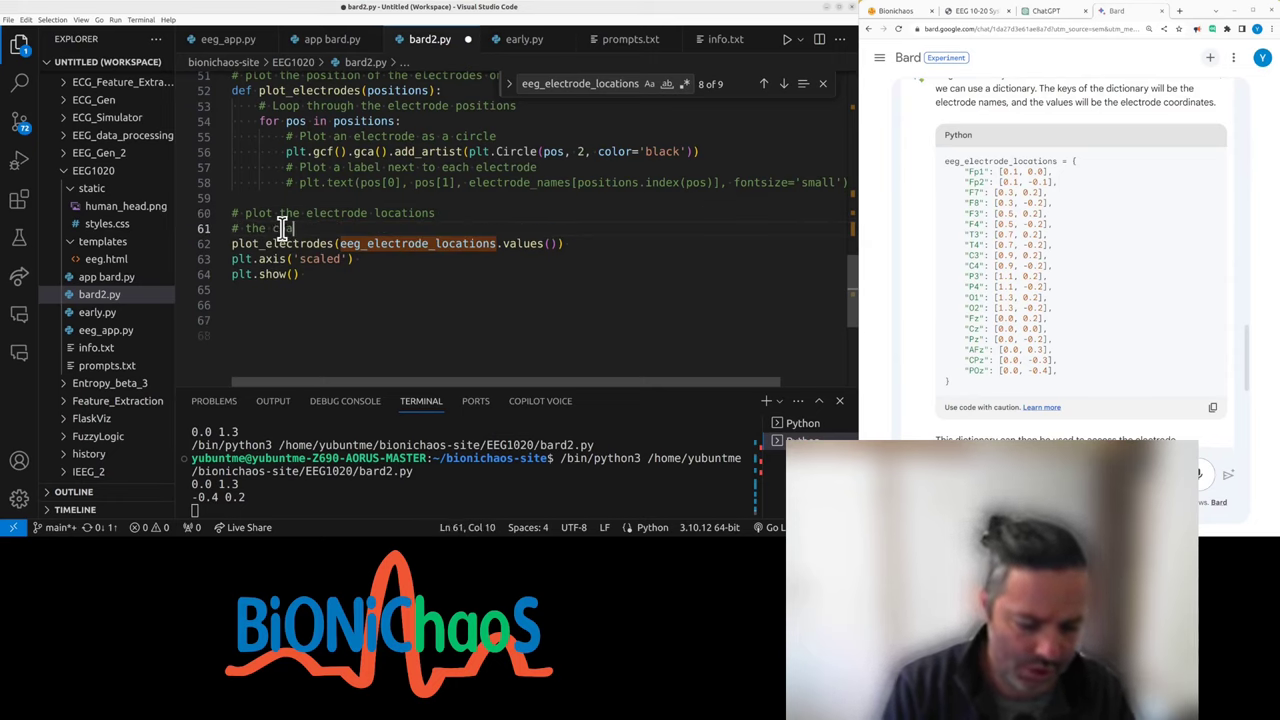
type("hart should be plotted using min and max x and y values")
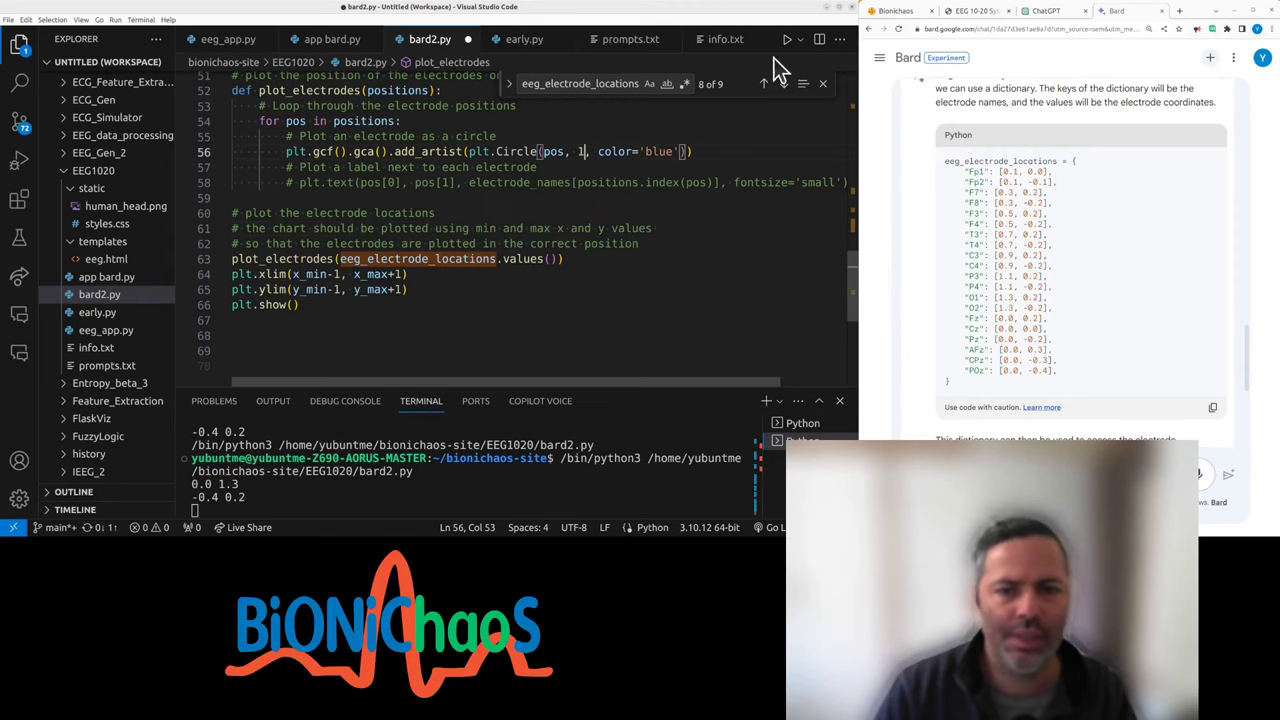
- Change circles to radius 0.05 in blue, rerunning and closing each figure
left_click(786, 39)
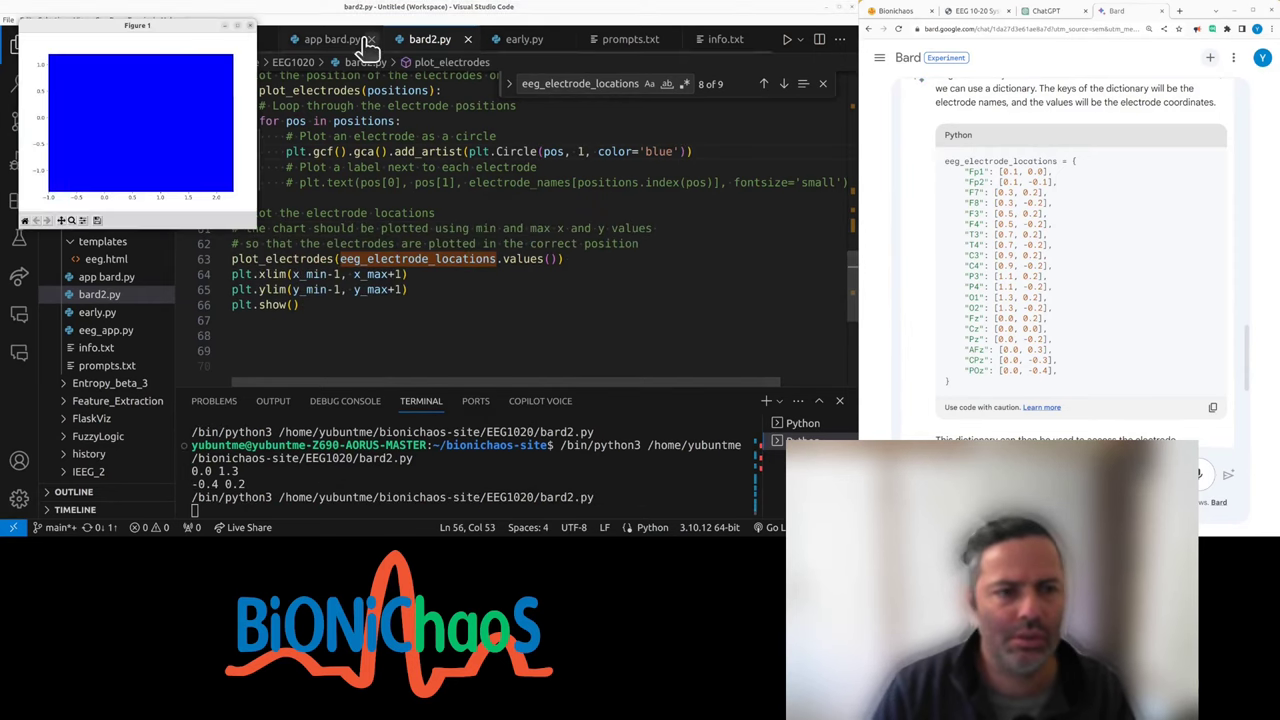
key("q")
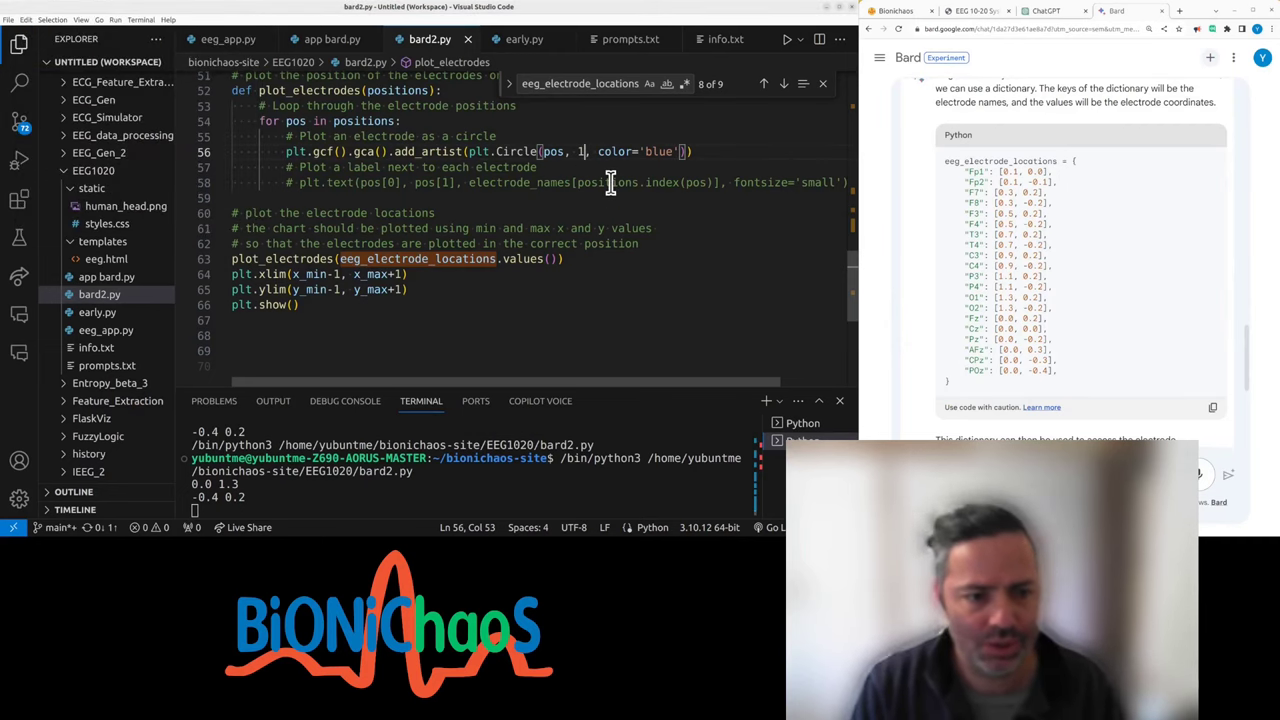
type("0.")
left_click(786, 39)
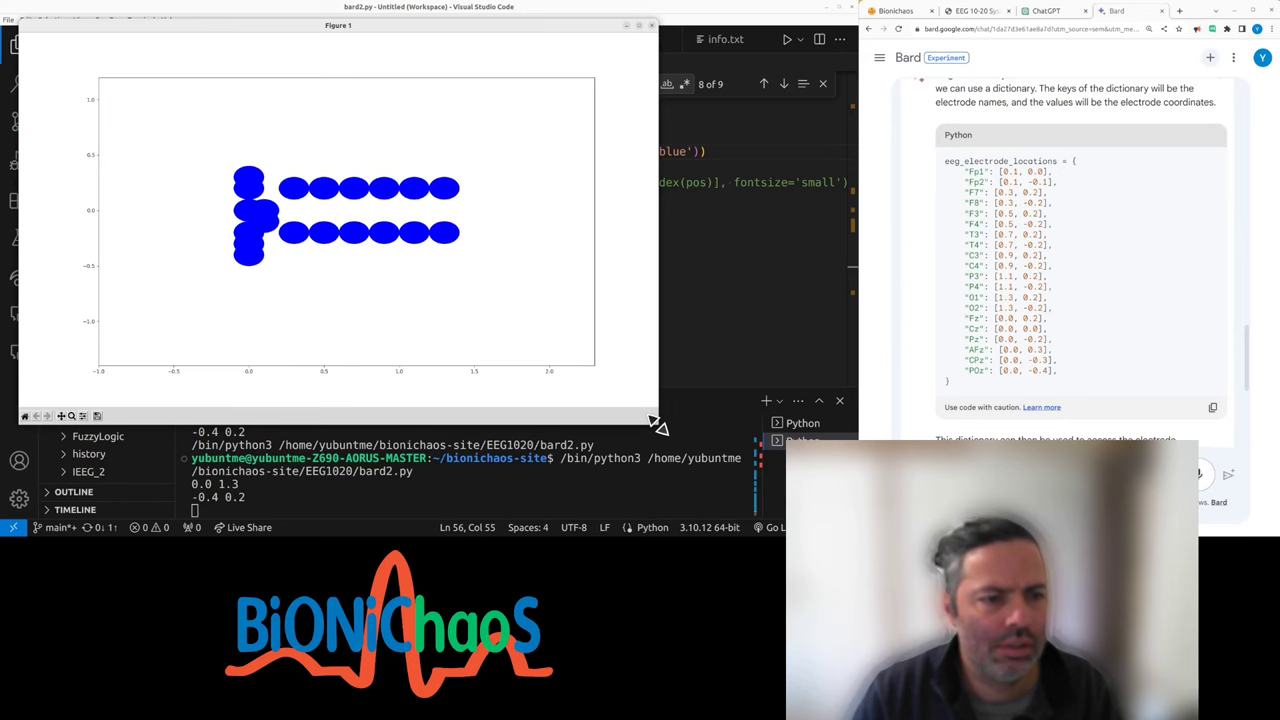
key("q")
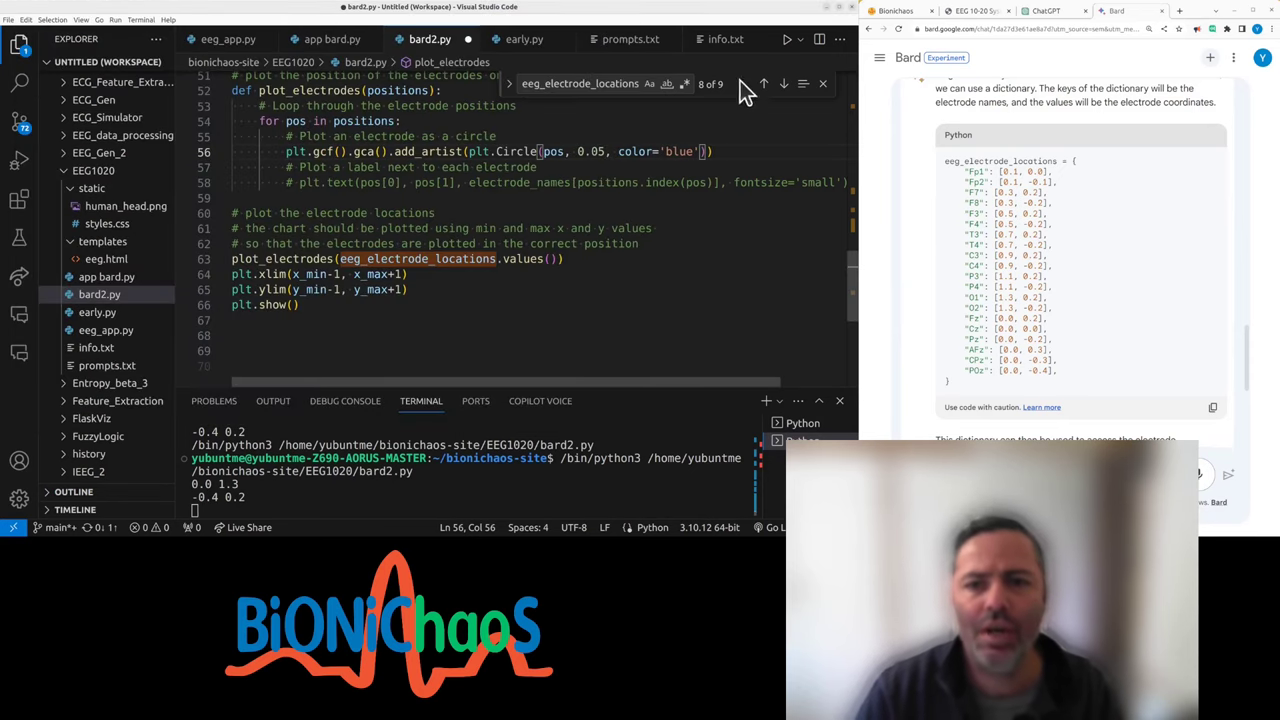
left_click(786, 39)
left_click_drag(775, 478, 590, 460)
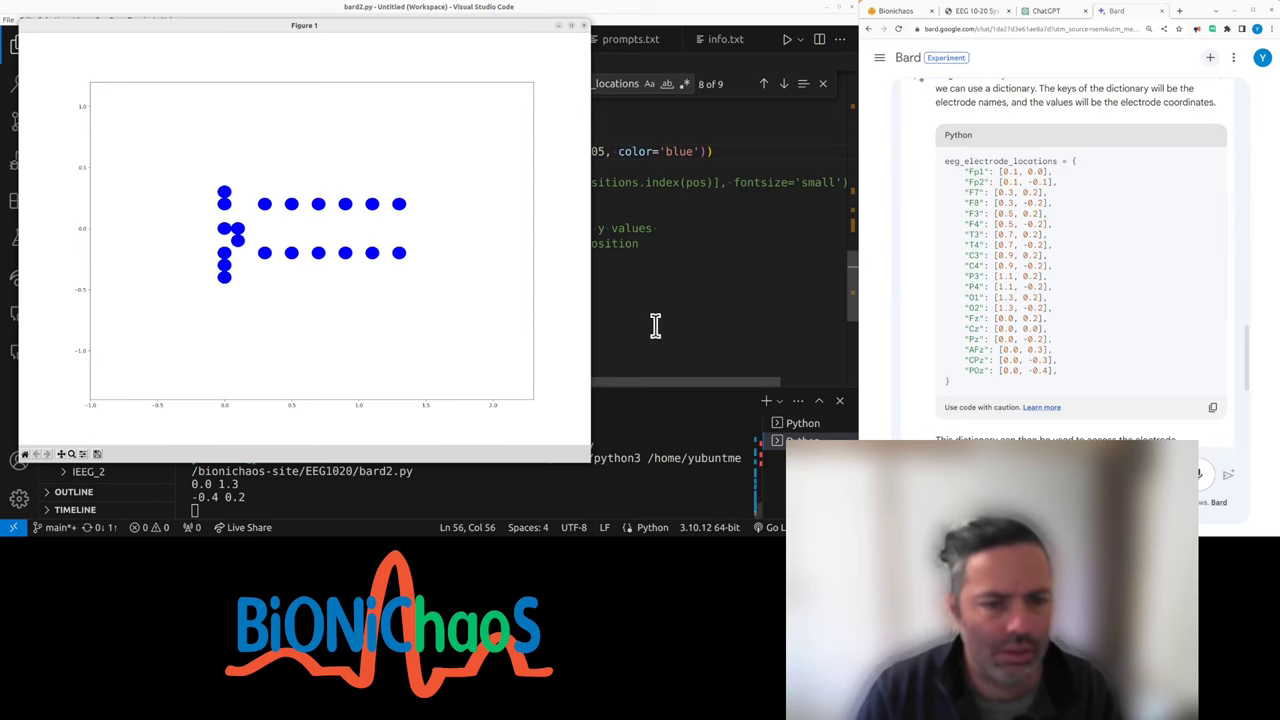
key("q")
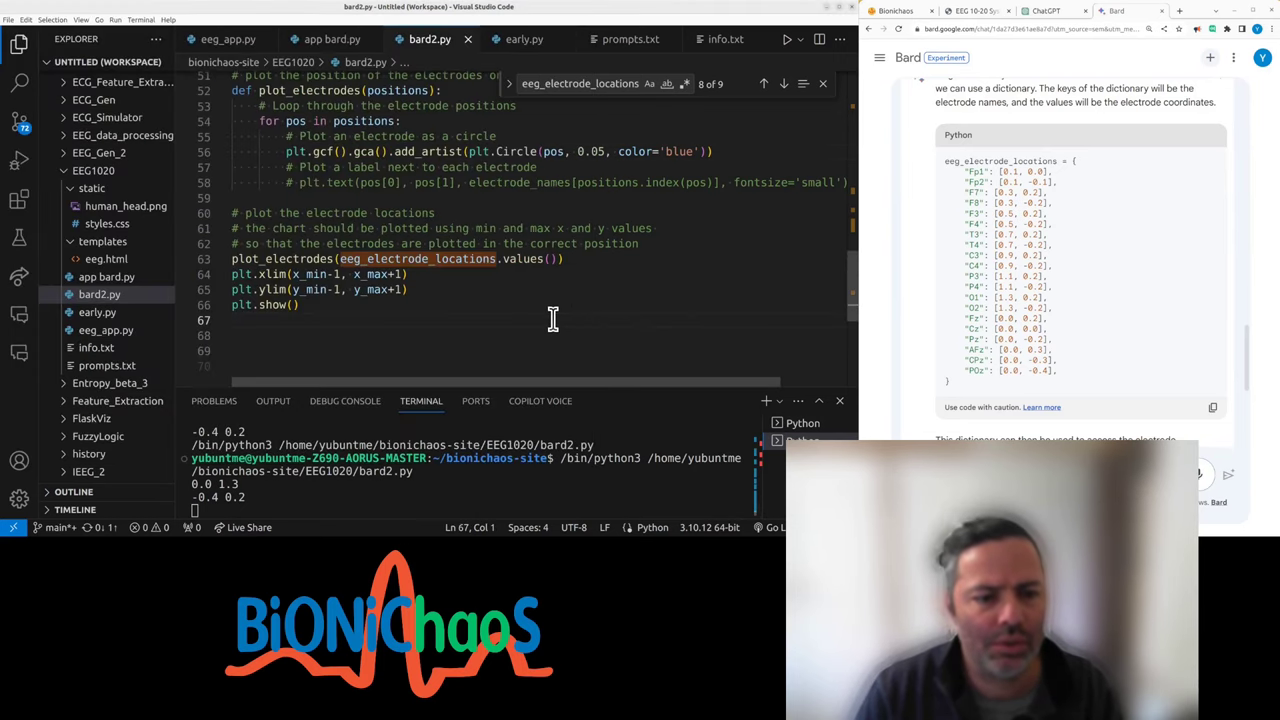
scroll(553, 318, "up", 3)
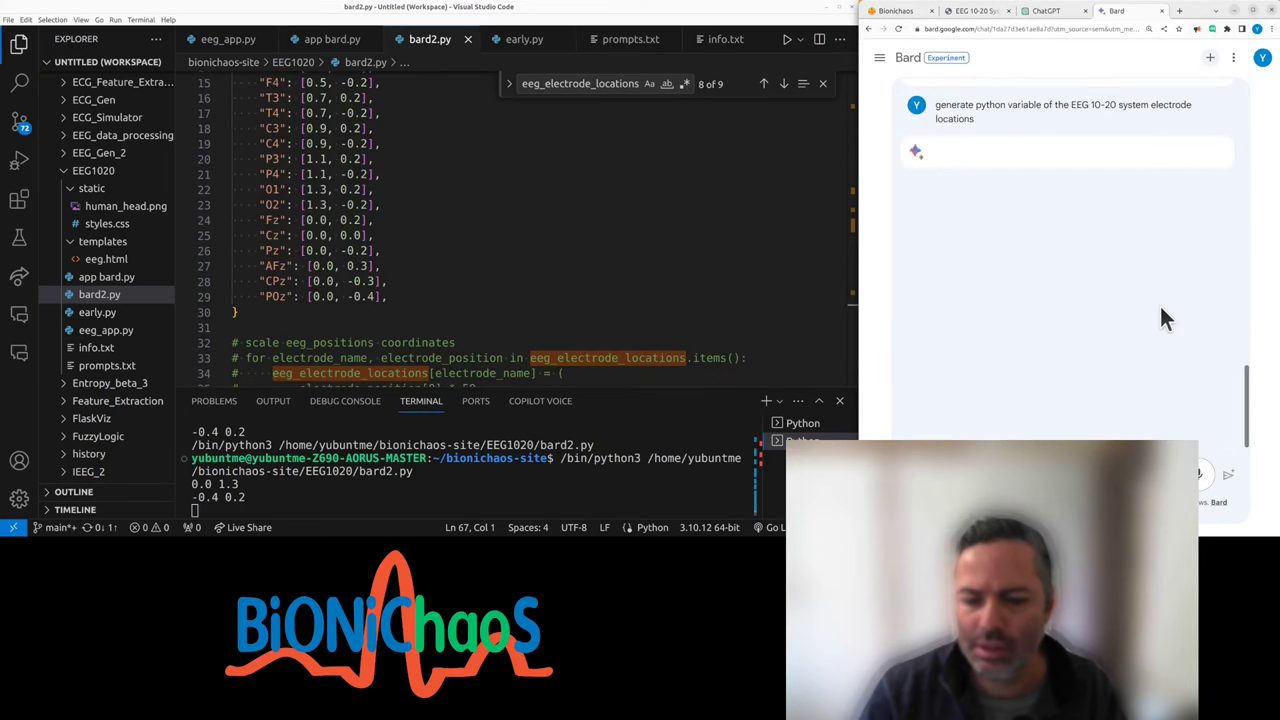
- Copy the Bard electrode-location prompt into ChatGPT and send it, then check Bard's answer
triple_click(963, 112)
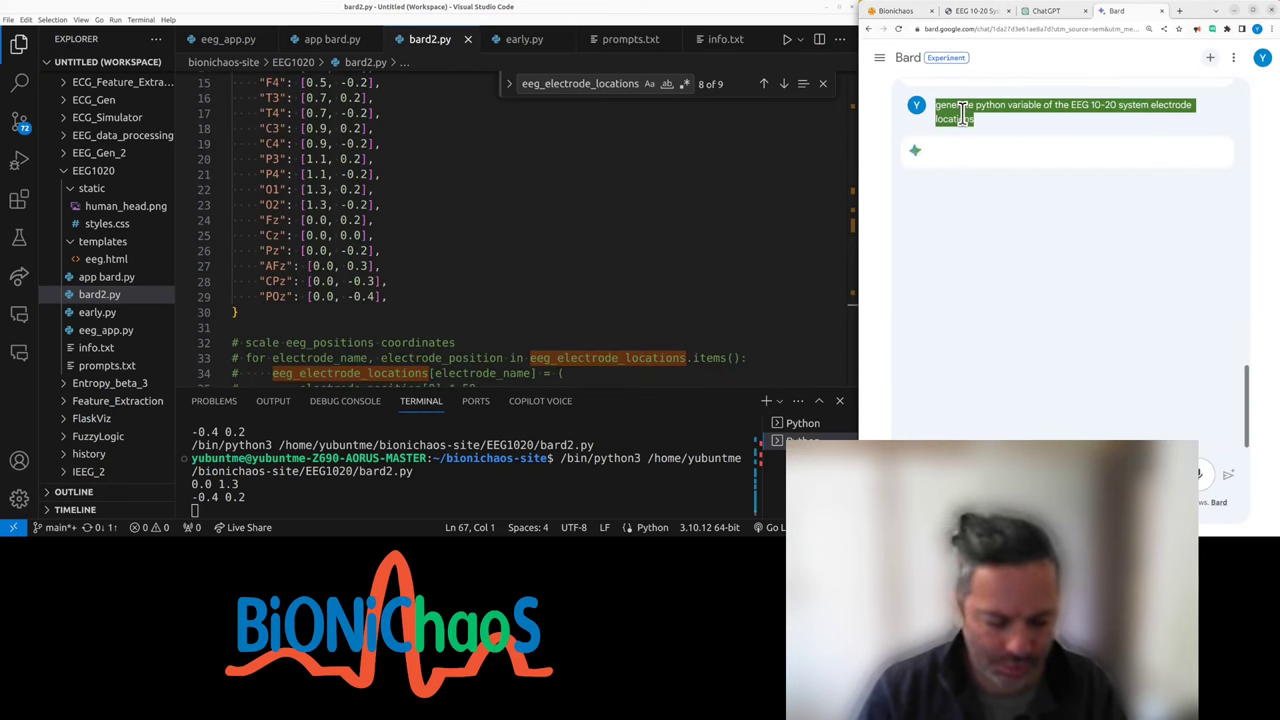
left_click(1043, 12)
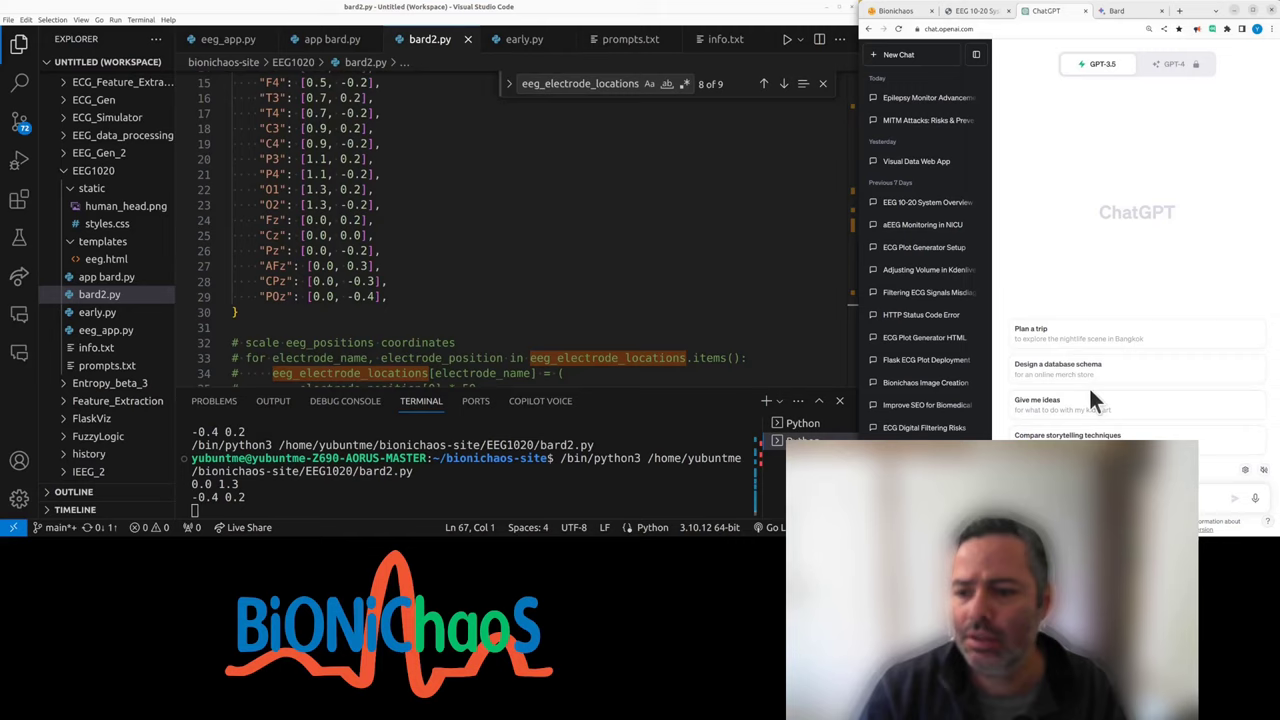
key("ctrl+v")
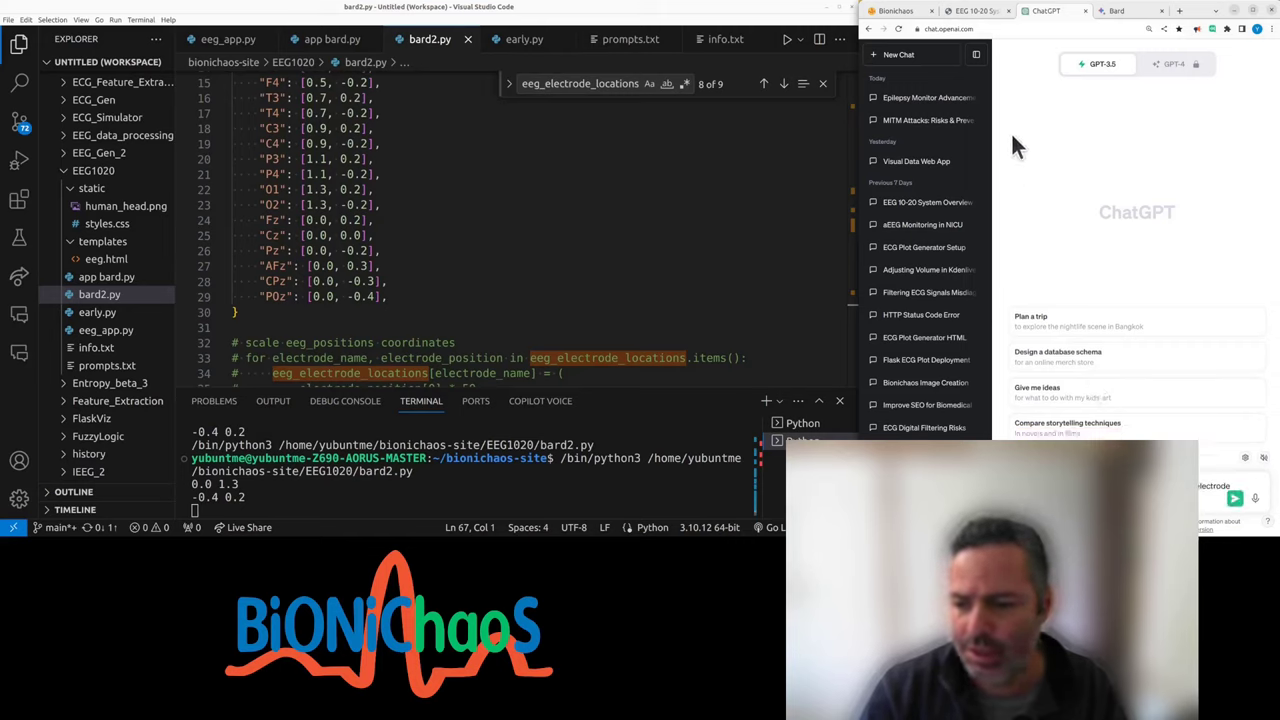
left_click(970, 55)
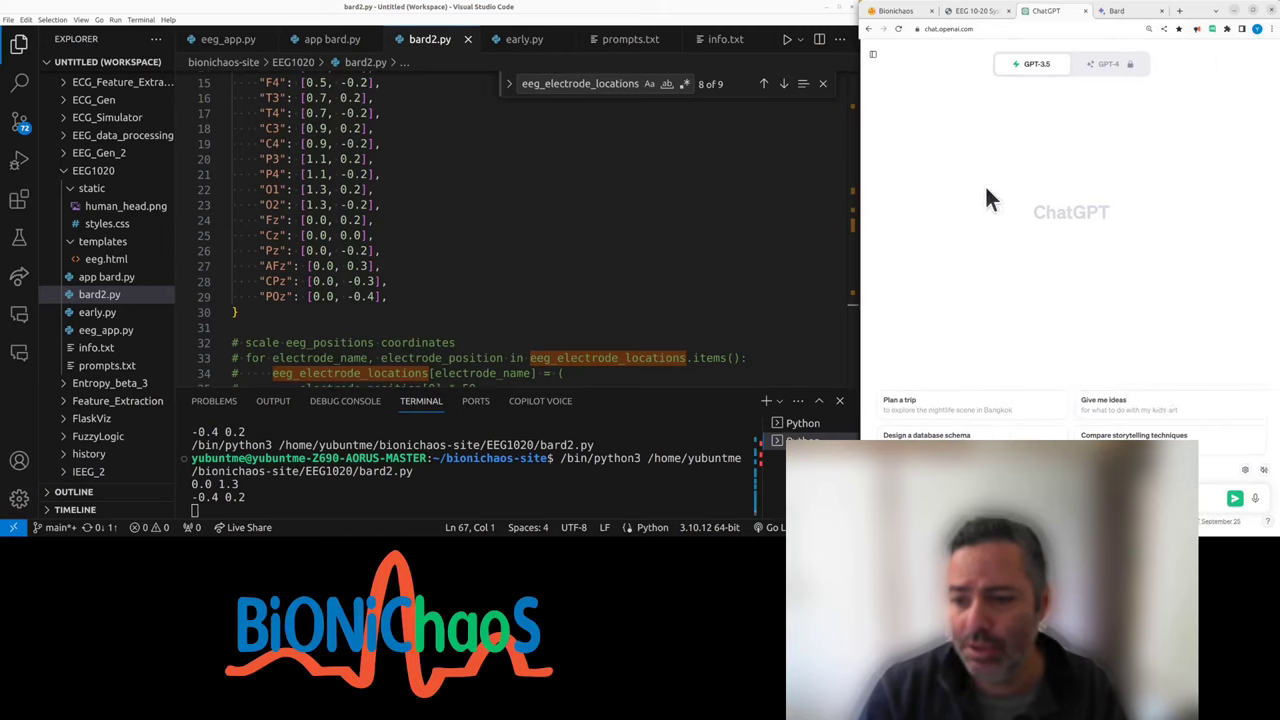
left_click(1235, 498)
left_click(1120, 11)
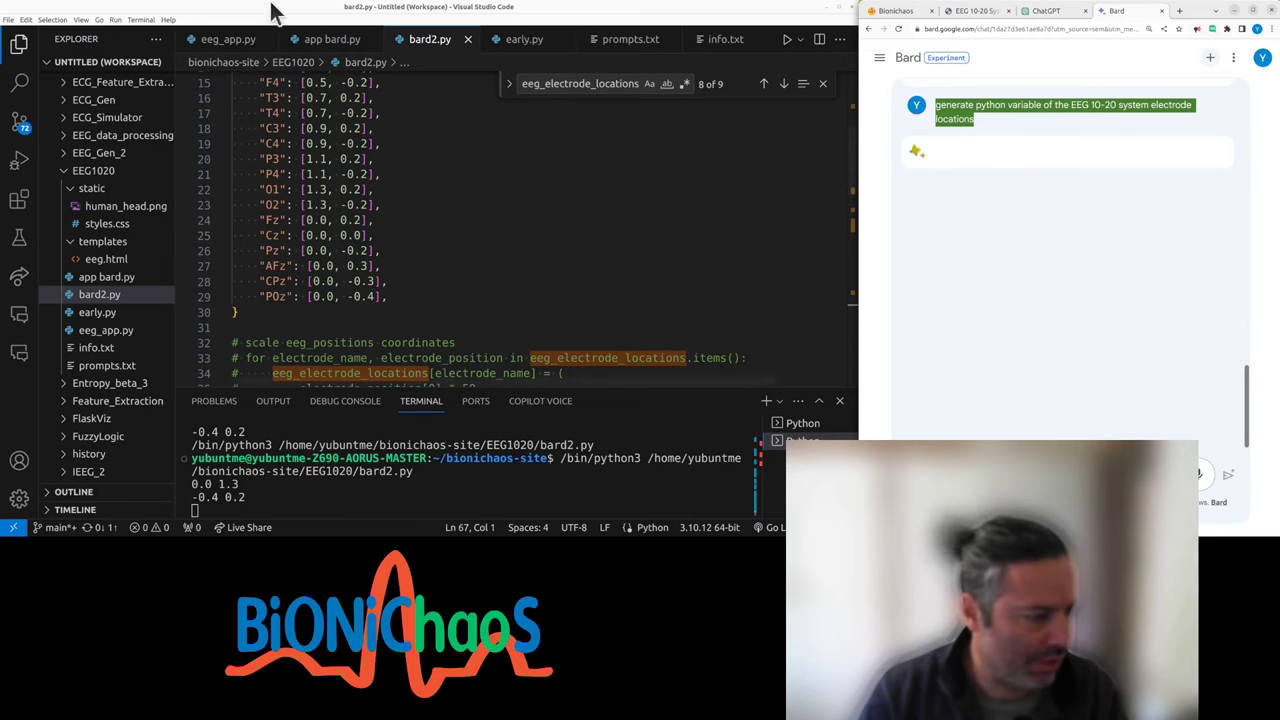
scroll(1038, 371, "up", 5)
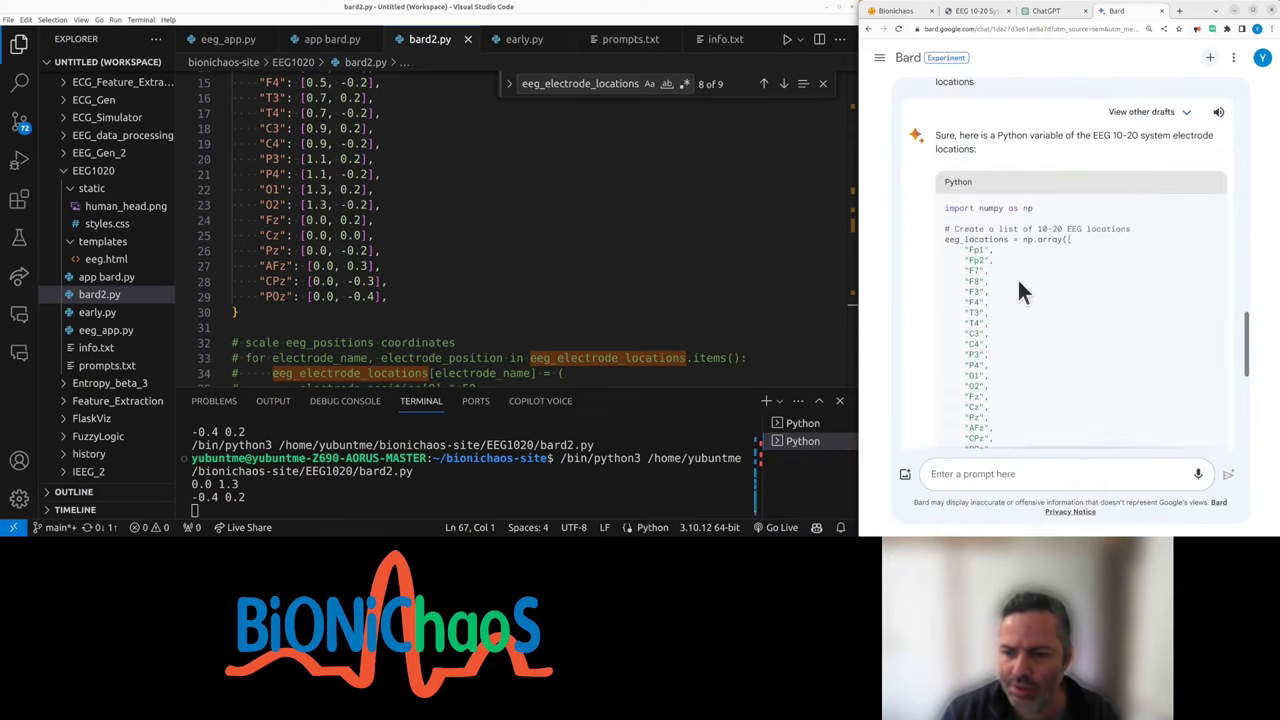
scroll(1011, 296, "down", 3)
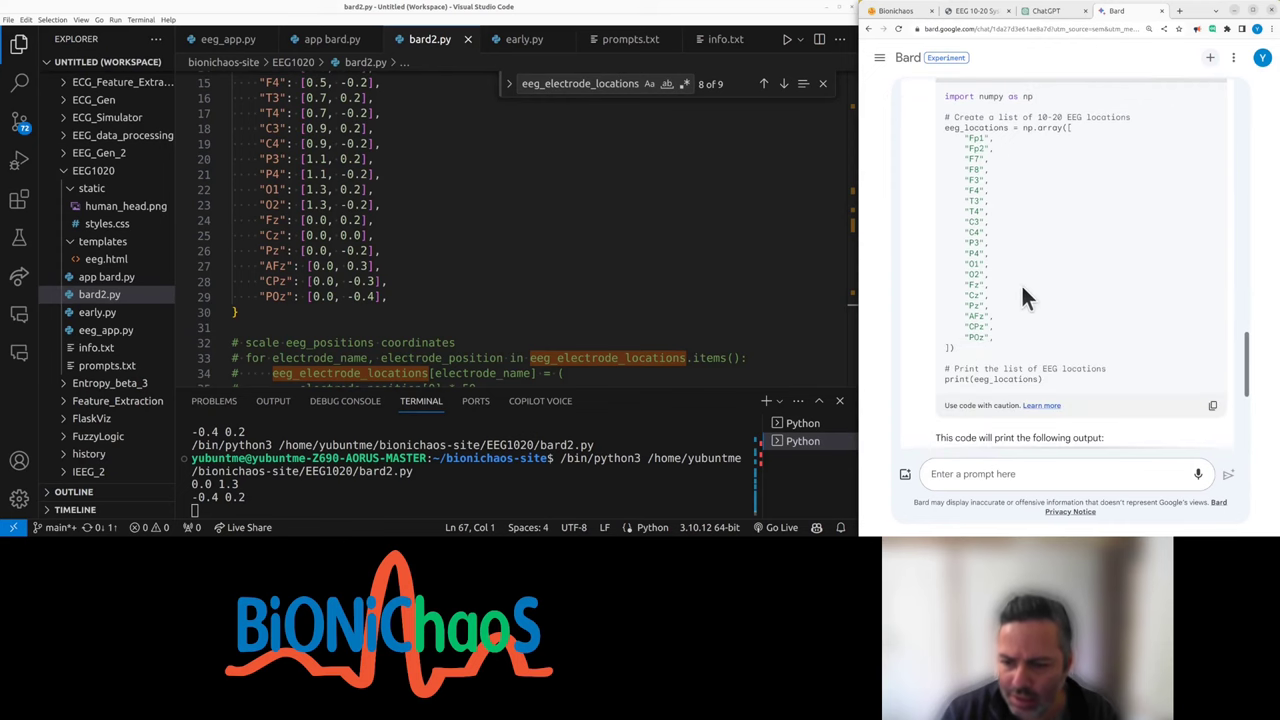
scroll(1020, 290, "down", 3)
scroll(1020, 293, "up", 5)
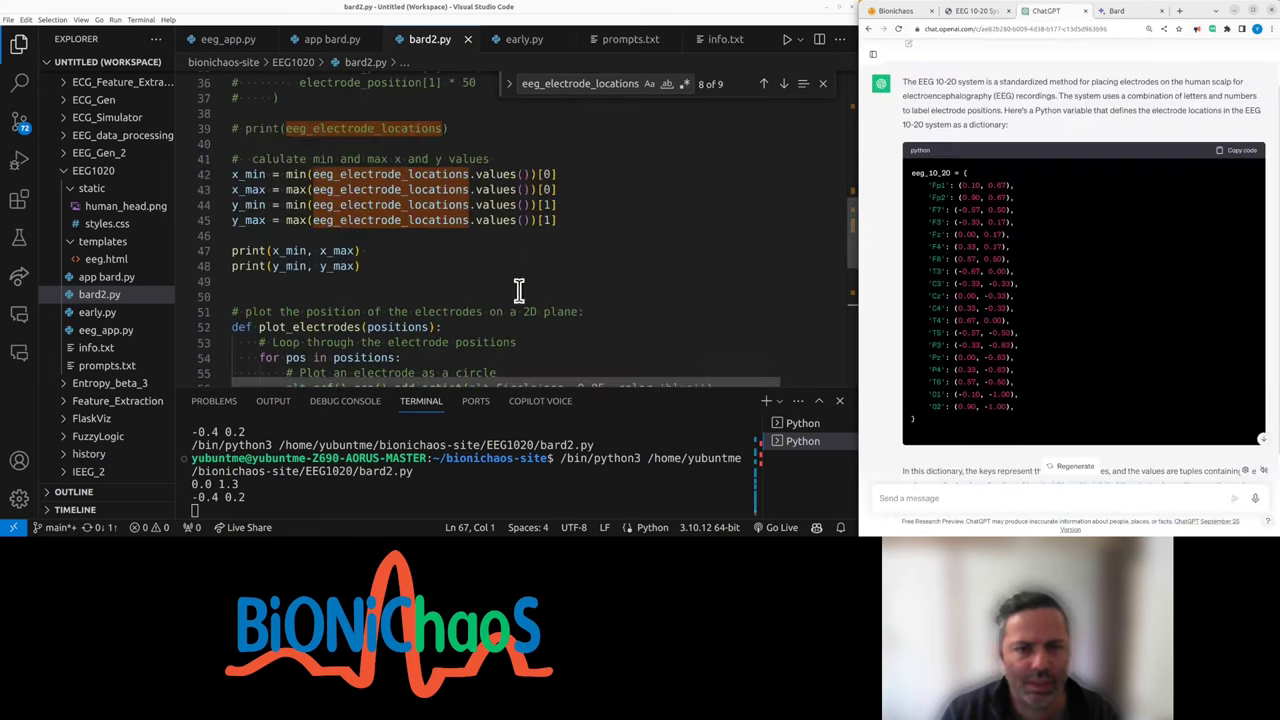
scroll(519, 291, "down", 4)
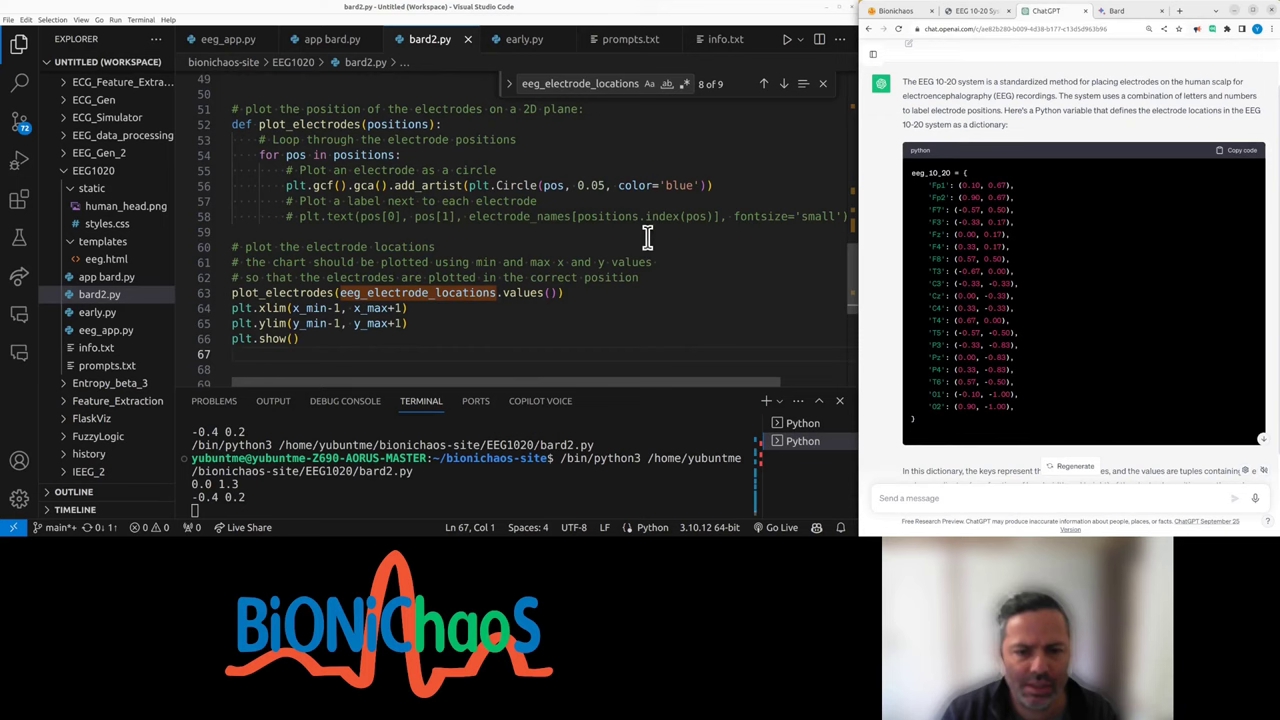
- Add a circle_size variable of 0.05 above the circle-drawing call and use it there
left_click(597, 185)
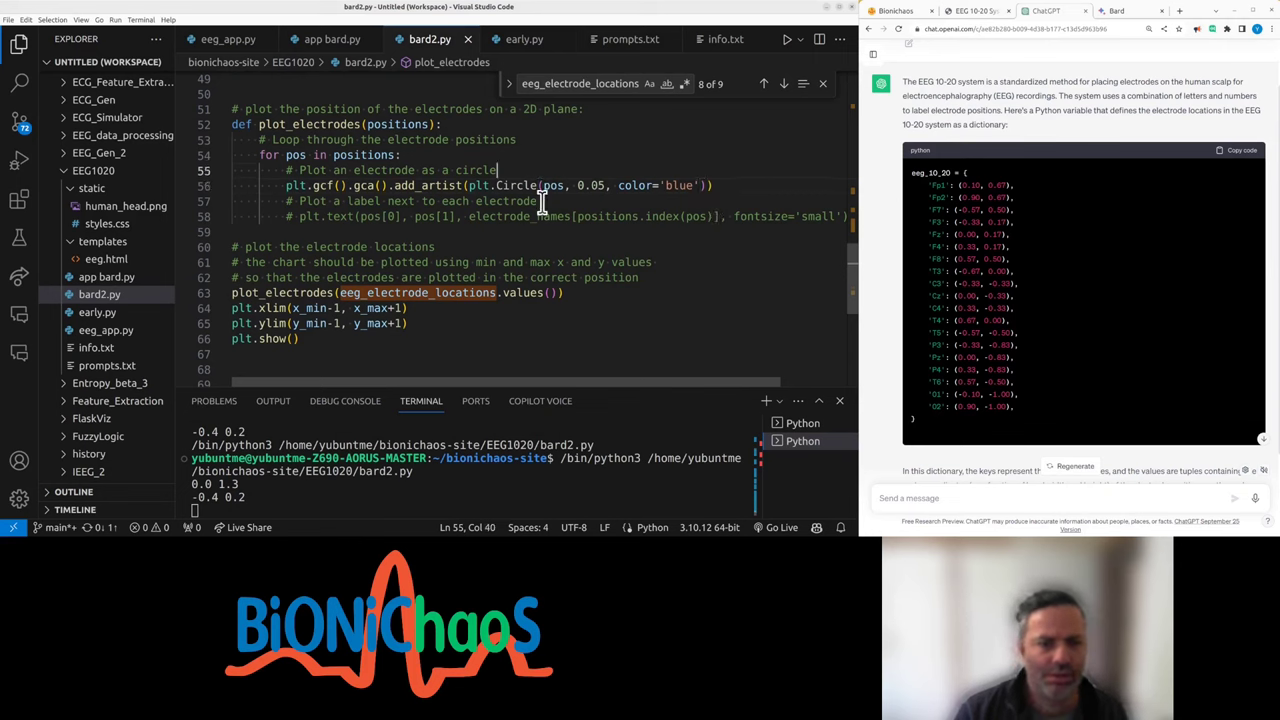
key("ctrl+shift+Return")
type("circle")
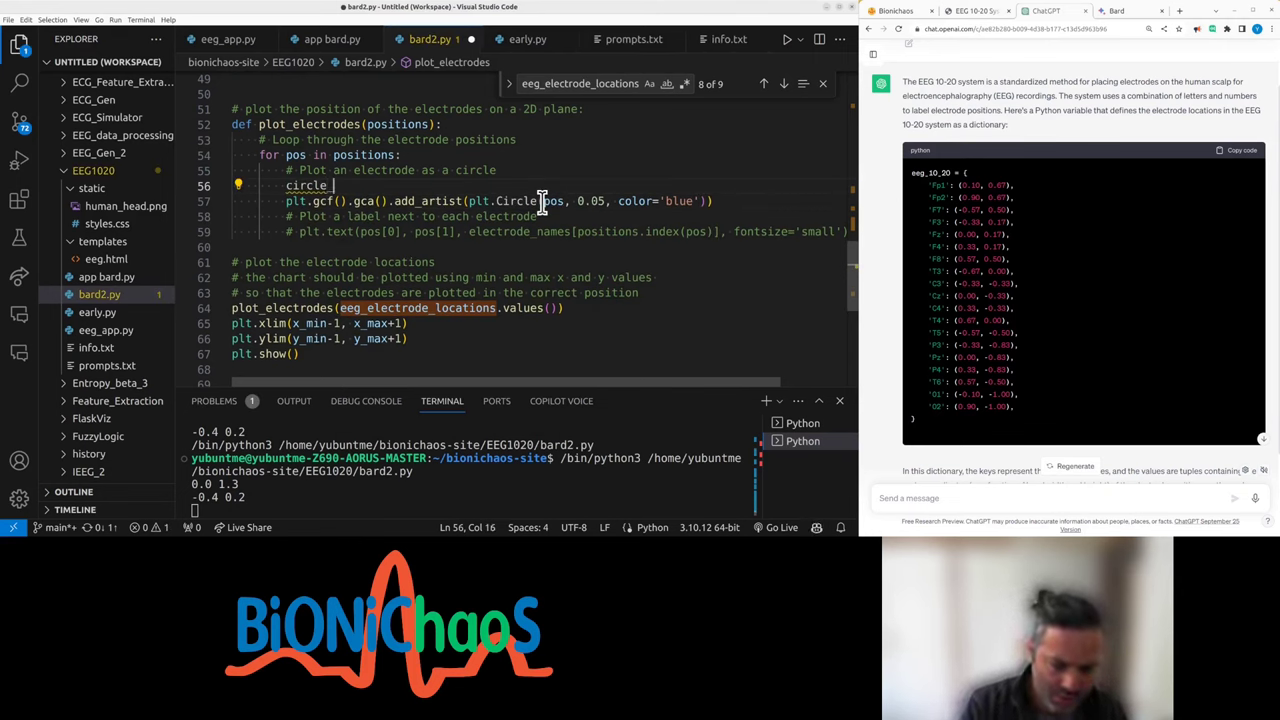
key("Tab")
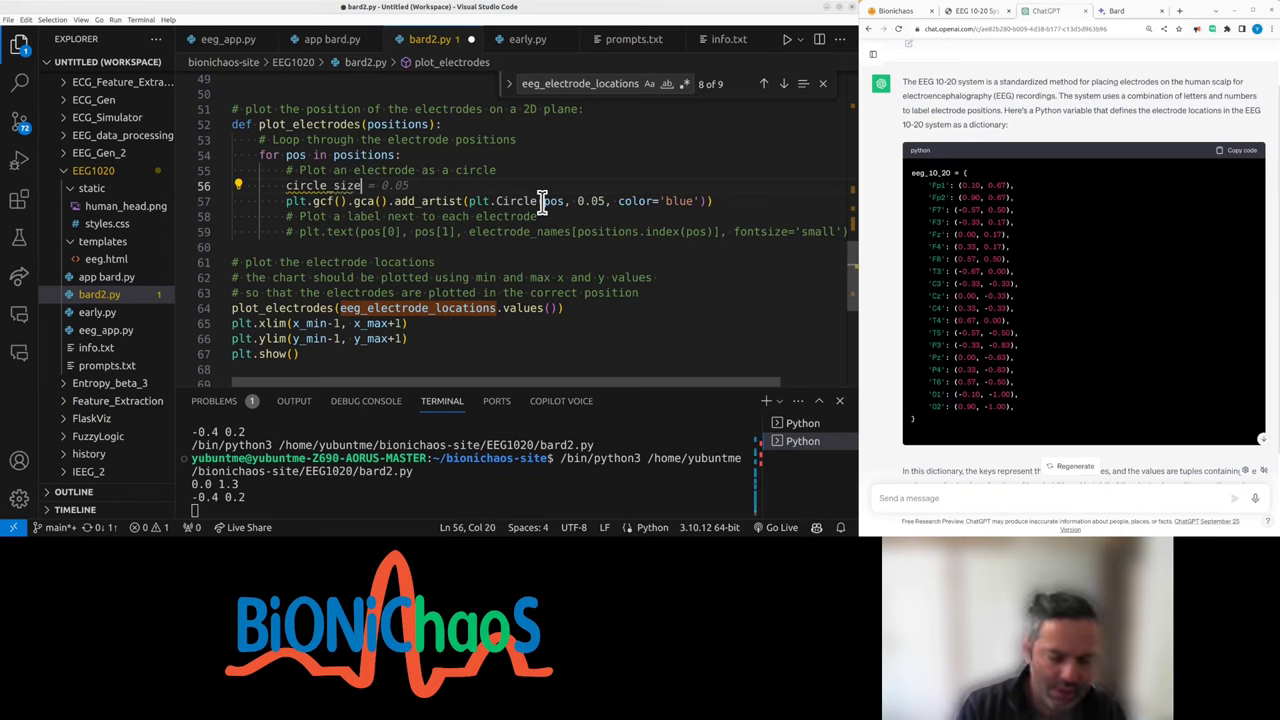
type("= 0")
key("ctrl+s")
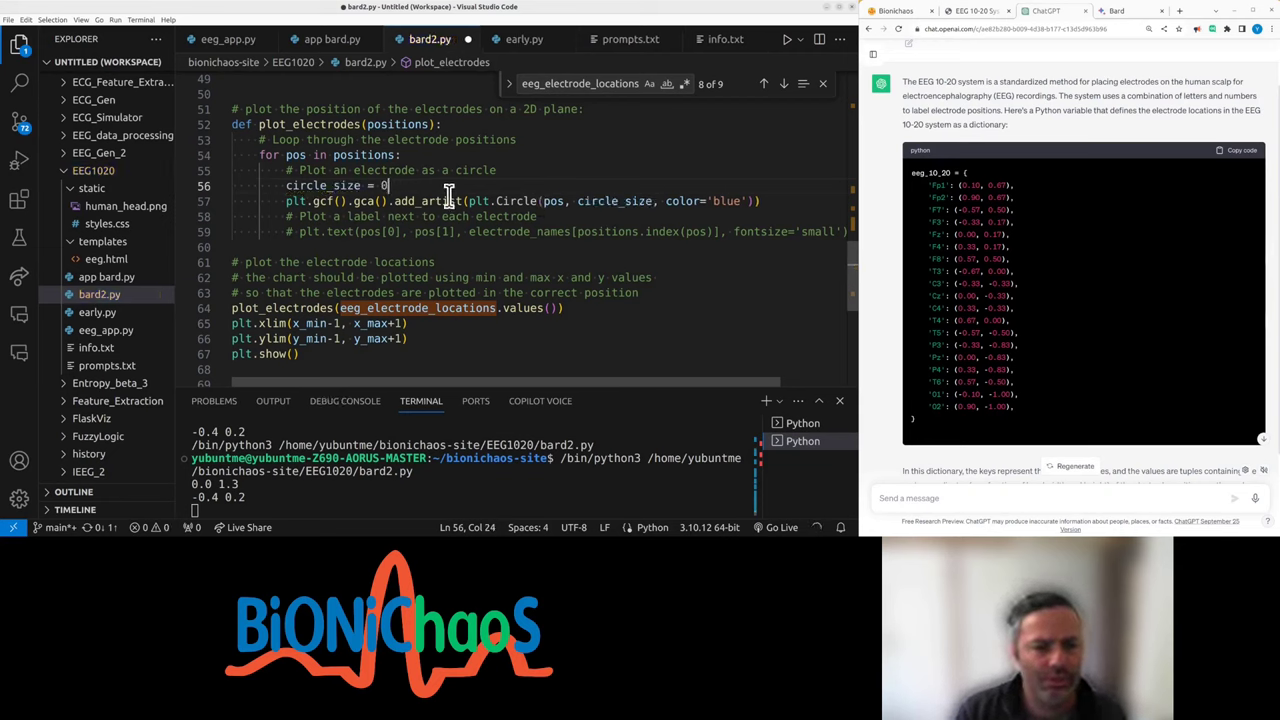
key("BackSpace")
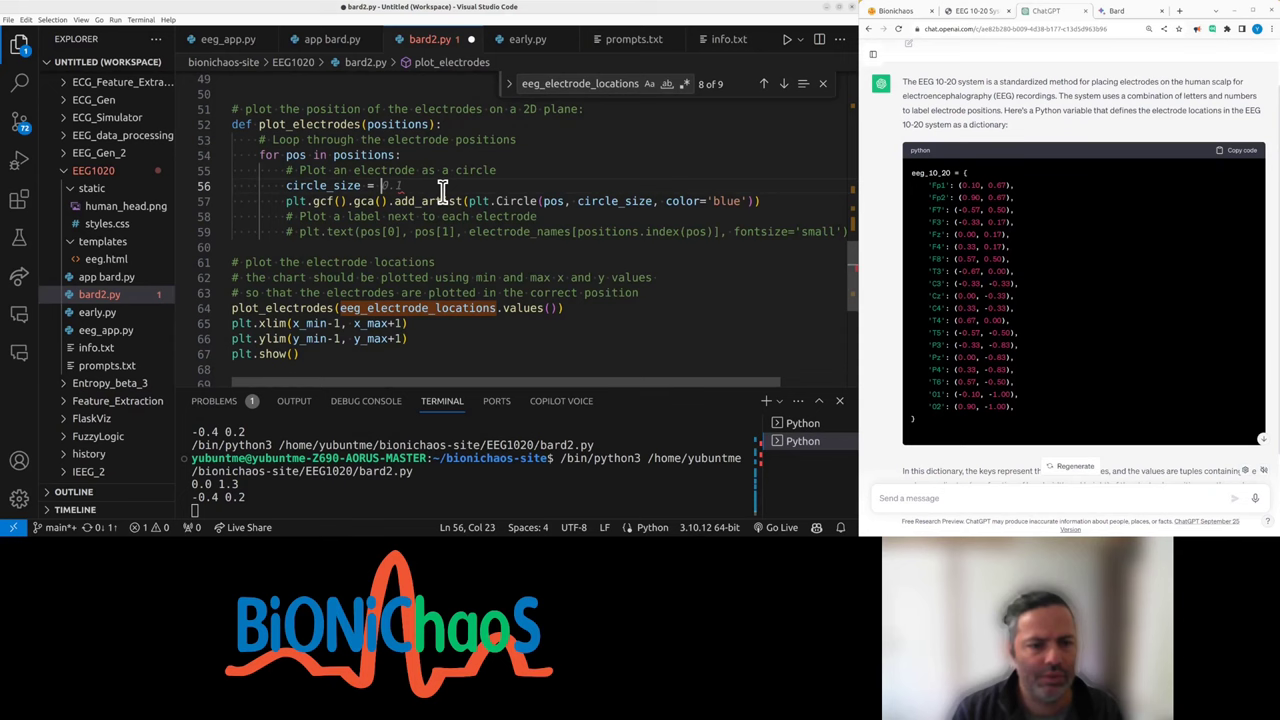
key("ctrl+z")
left_click(630, 185)
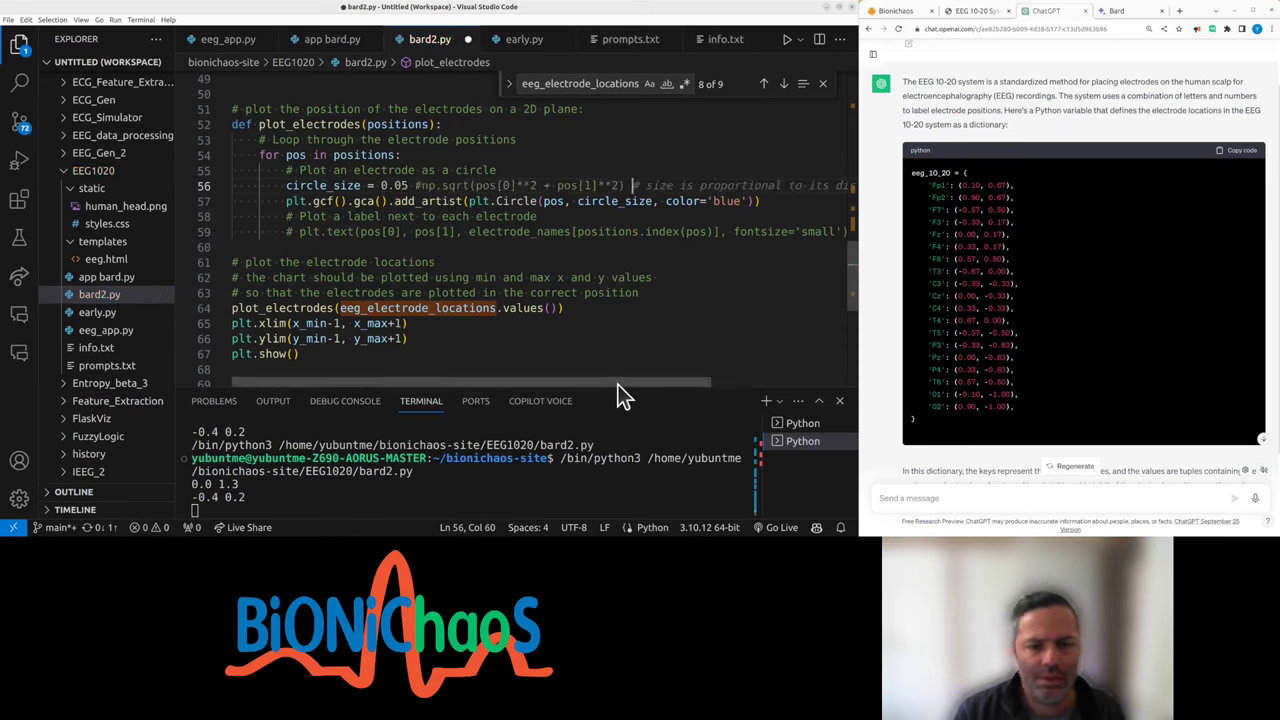
mouse_move(618, 385)
left_mouse_down()
mouse_move(771, 389)
mouse_move(502, 389)
left_mouse_up()
- Rework the size comment and accept a circle size expression based on plot width
left_click_drag(416, 186, 637, 185)
key("BackSpace")
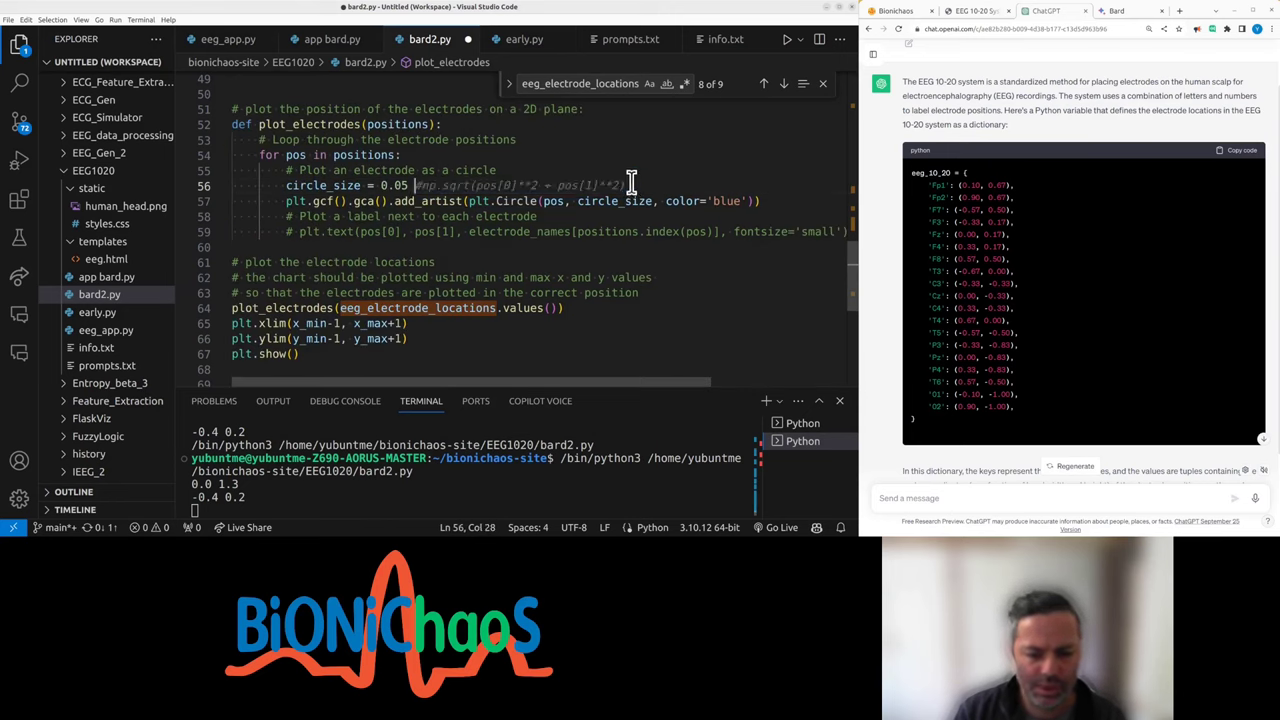
key("BackSpace")
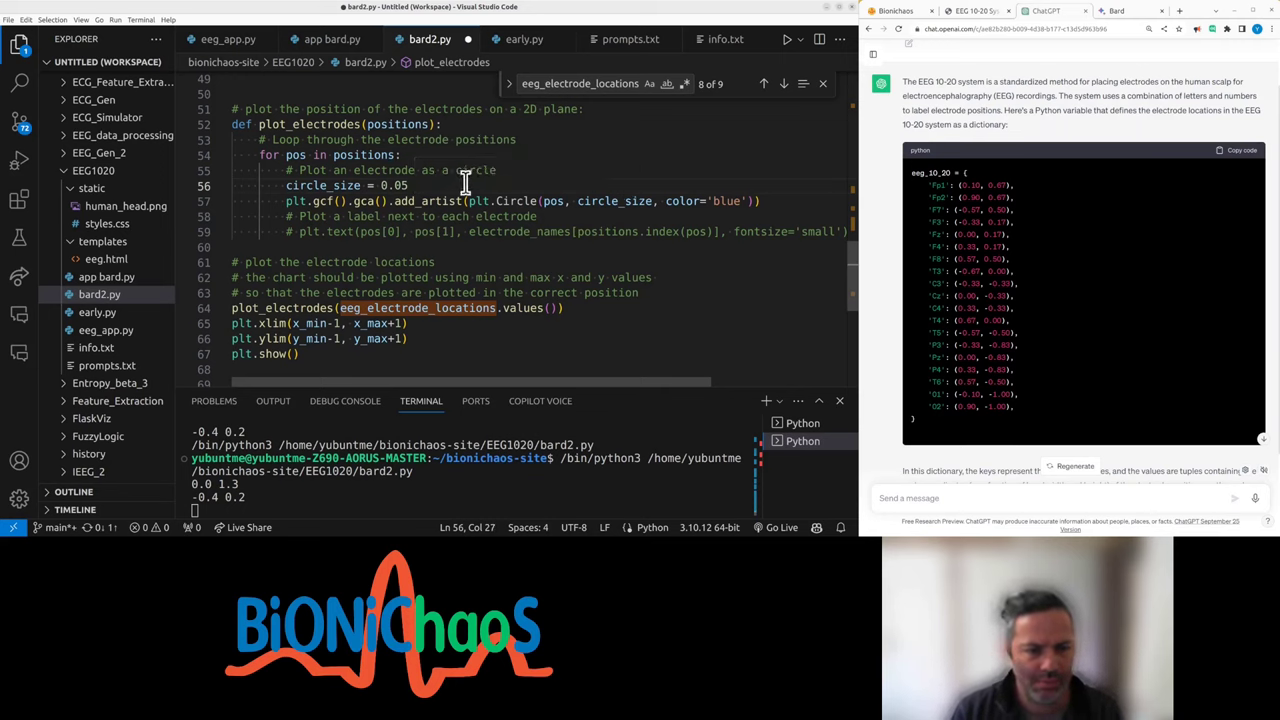
key("ctrl+z")
left_click_drag(456, 185, 248, 185)
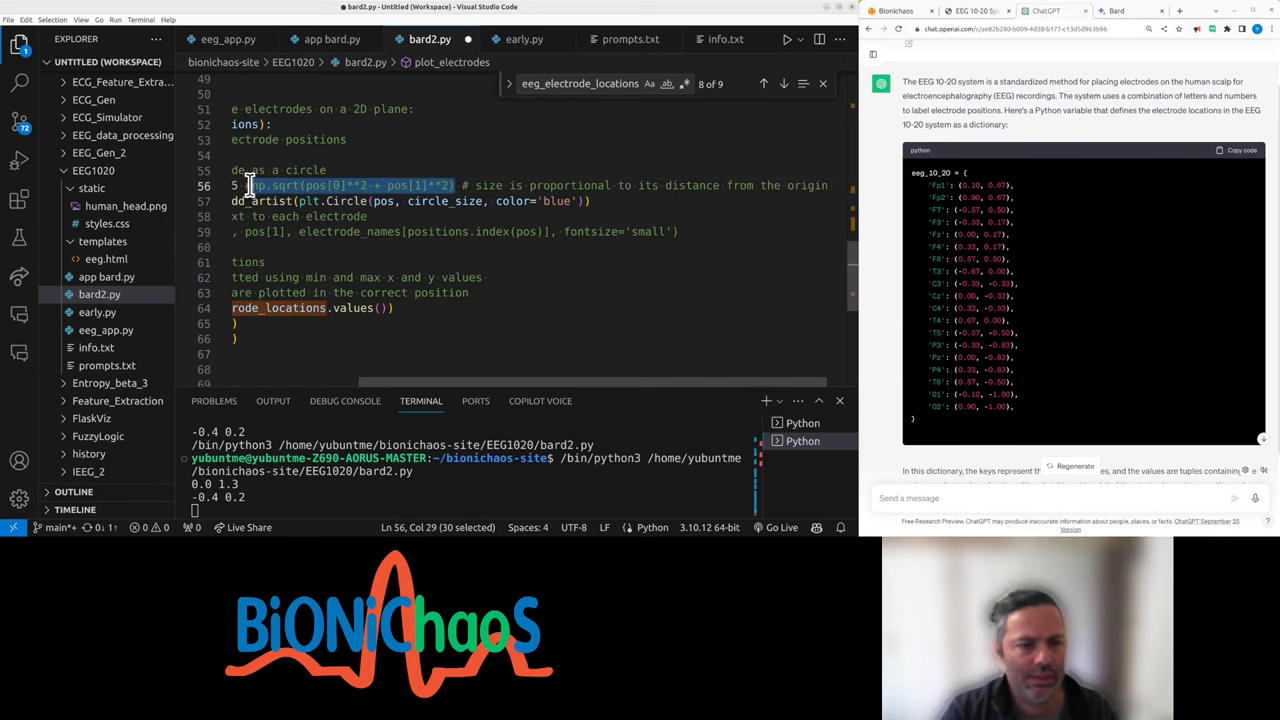
type("0.05")
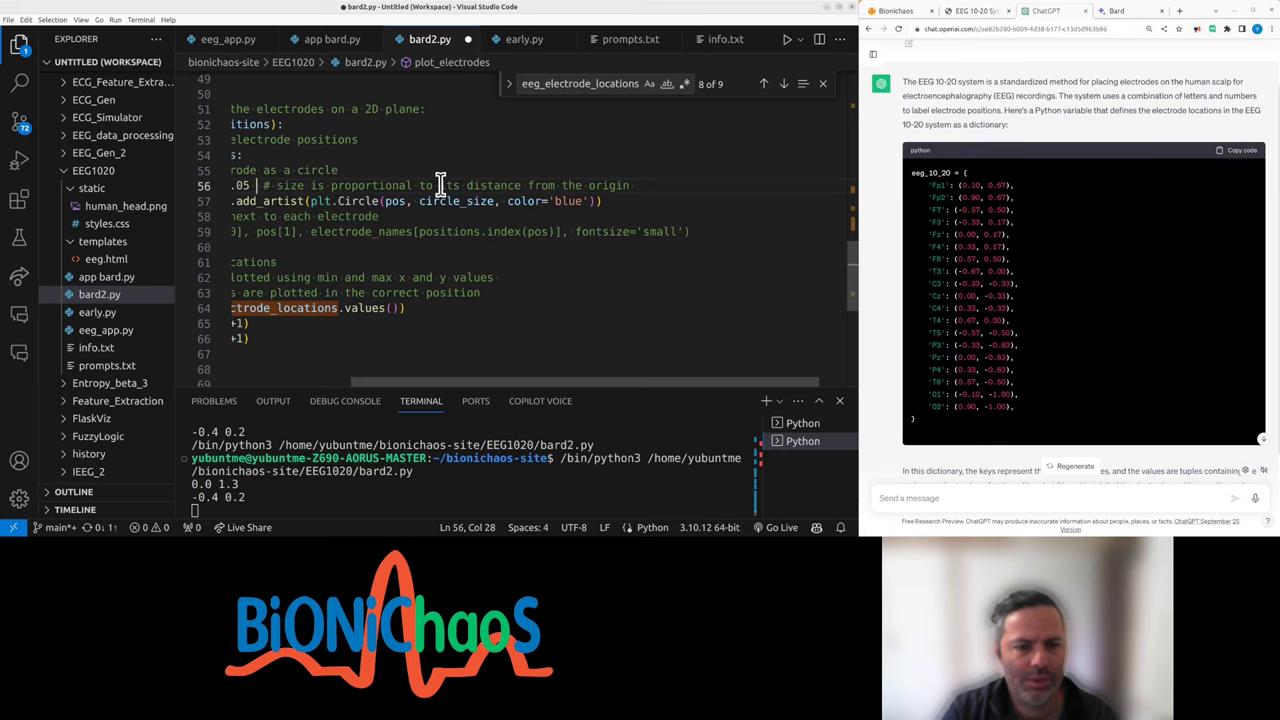
left_click_drag(440, 185, 628, 185)
type("to ")
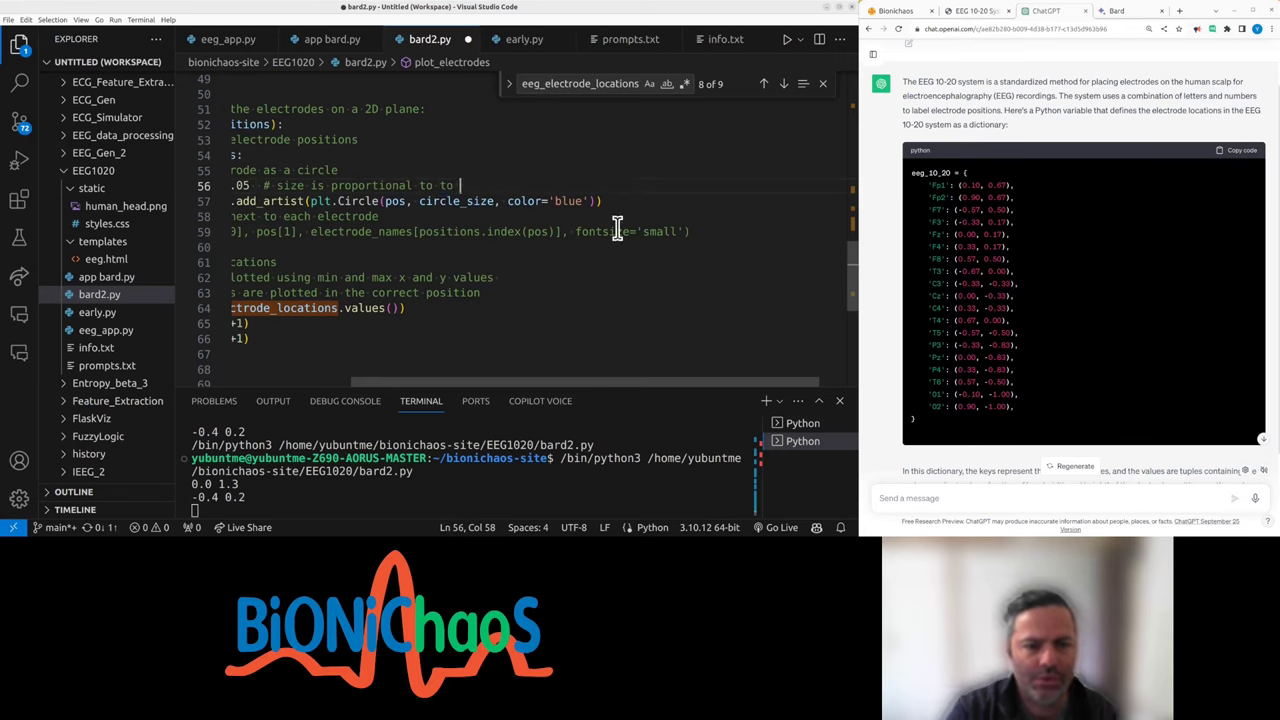
type("the whole plot size")
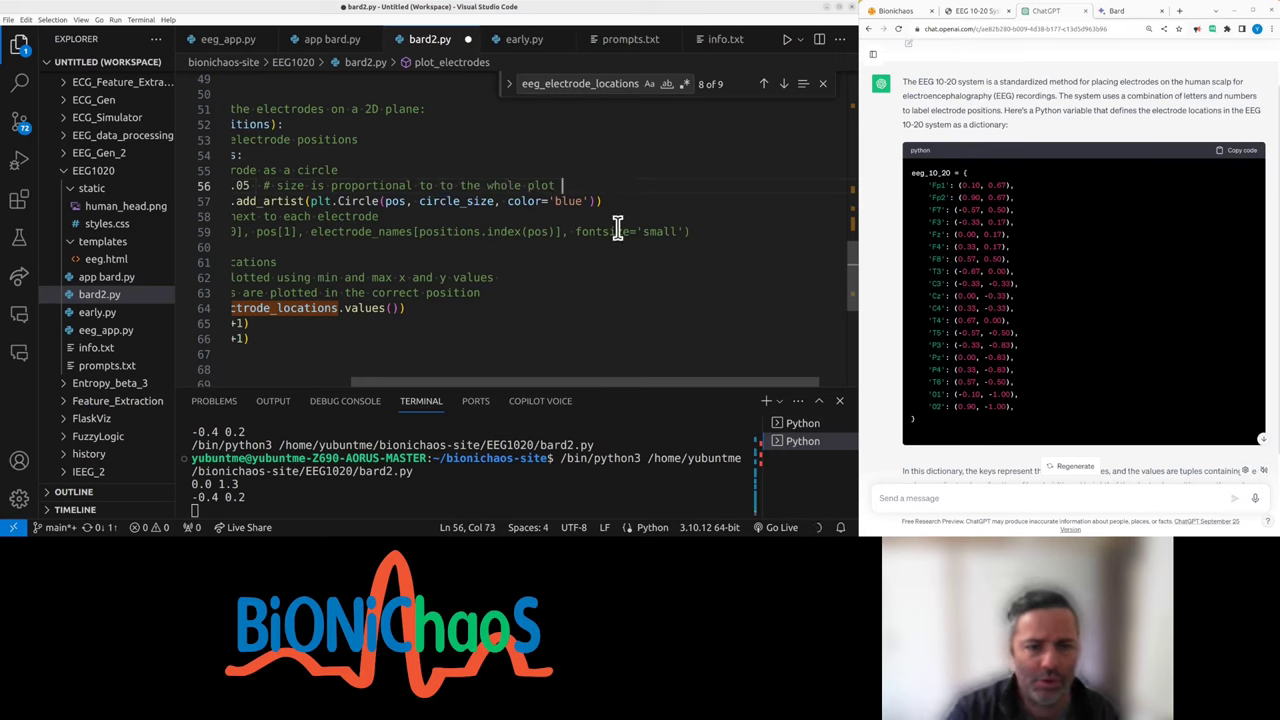
key("Return")
type("circle_size =")
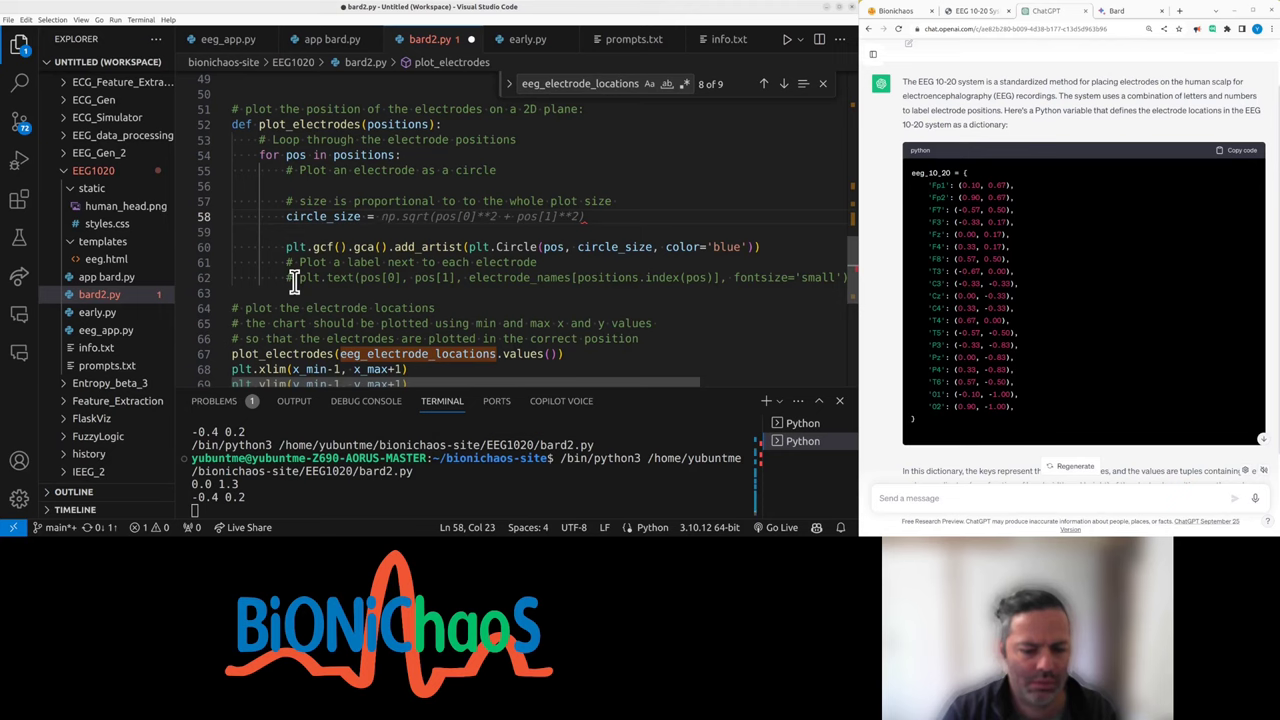
key("Tab")
type("* 10 #")
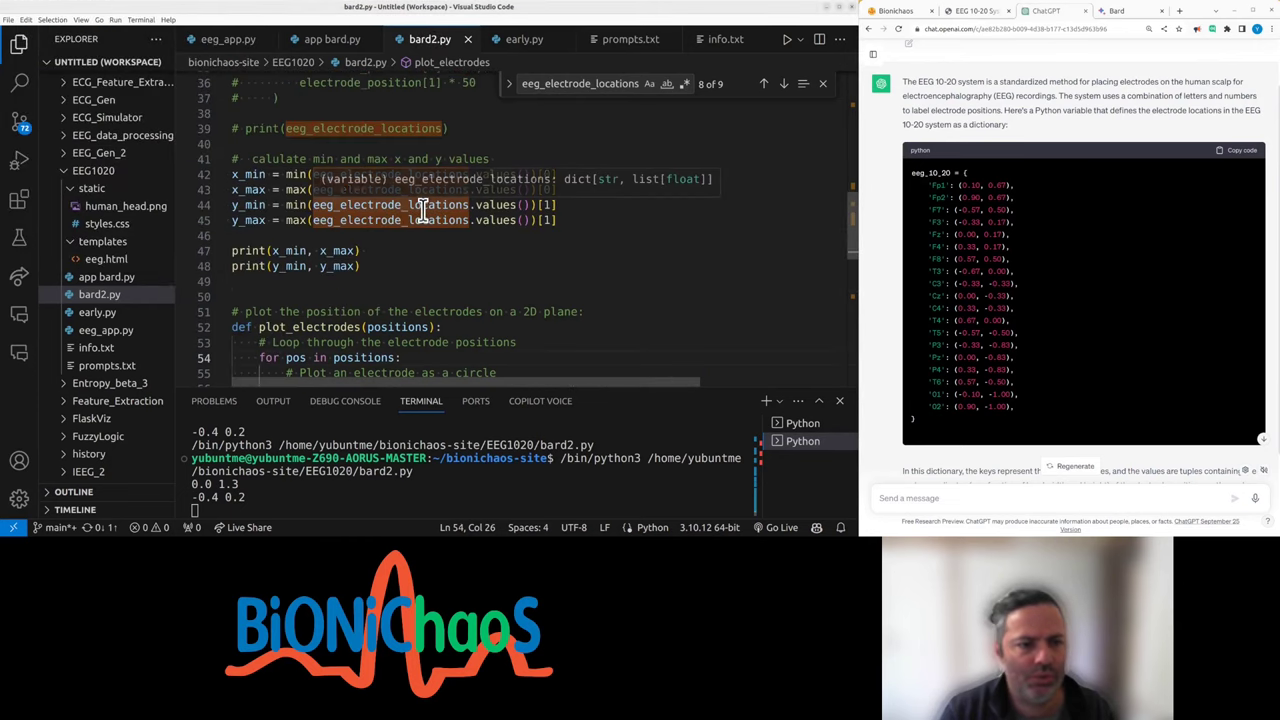
scroll(422, 208, "up", 3)
scroll(422, 208, "up", 3)
scroll(425, 217, "up", 4)
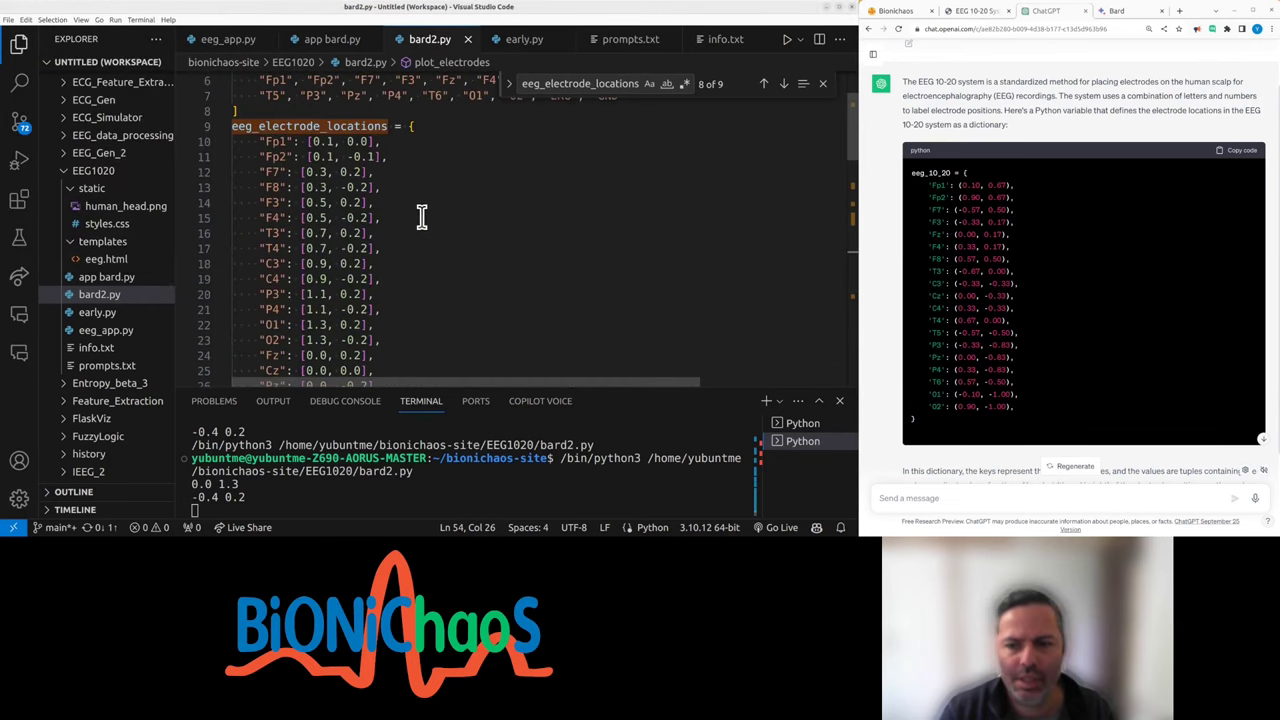
scroll(422, 217, "down", 3)
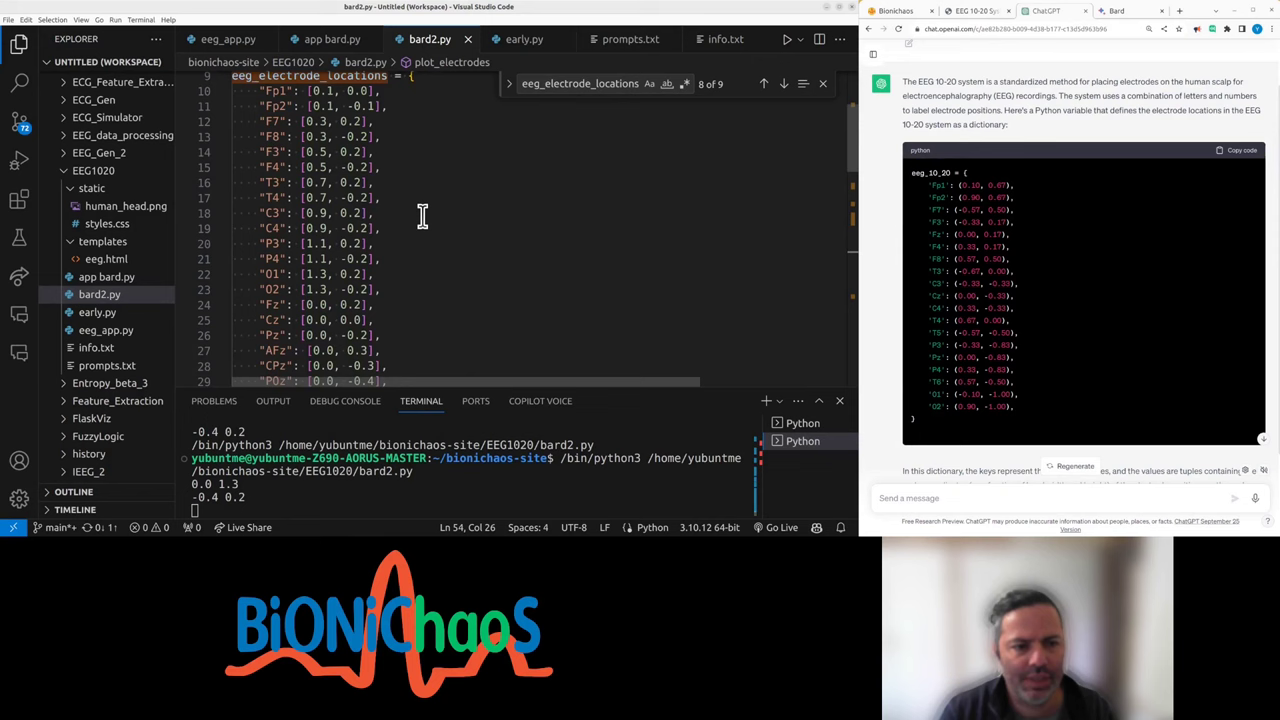
scroll(422, 217, "down", 5)
scroll(422, 217, "up", 5)
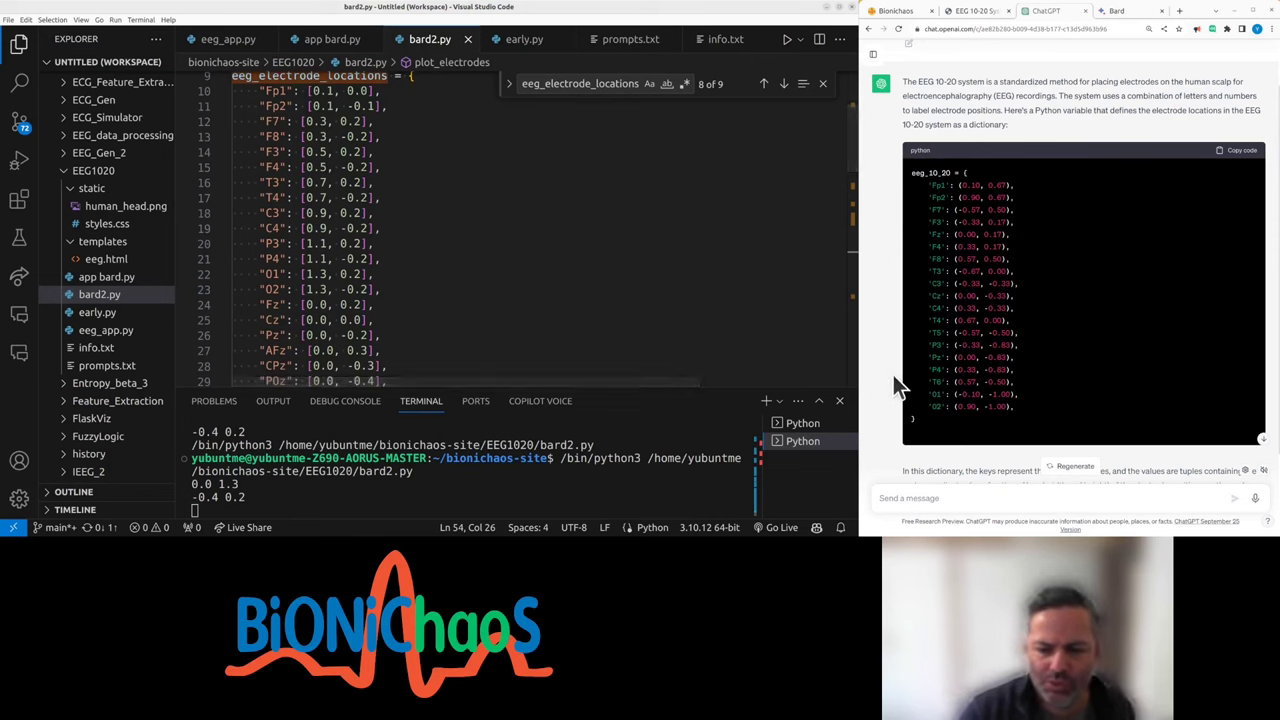
scroll(663, 271, "down", 2)
scroll(641, 233, "up", 2)
scroll(400, 250, "down", 3)
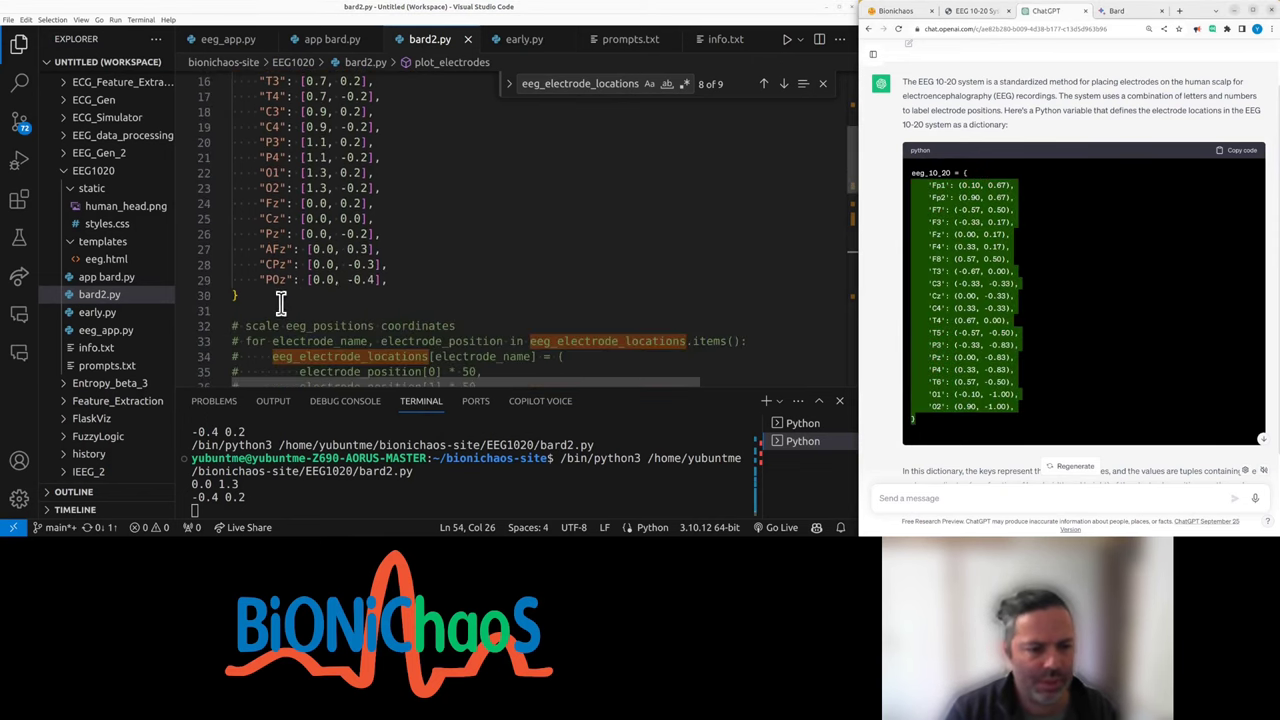
- Replace the old electrode entries with ChatGPT's coordinates and rerun the script
left_click_drag(280, 295, 215, 172)
type("'Fp1': (0.10, 0.67),     'Fp2': (0.90, 0.67),     'F7': (-0.57, 0.50),     'F3': (-0.33, 0.17),     'Fz': (0.00, 0.17),     'F4': (0.33, 0.17),     'F8': (0.57, 0.50),     'T3': (-0.67, 0.00),     'C3': (-0.33, -0.33),     'Cz': (0.00, -0.33),     'C4': (0.33, -0.33),     'T4': (0.67, 0.00),     'T5': (-0.57, -0.50),     'P3': (-0.33, -0.83),     'Pz': (0.00, -0.83),     'P4': (0.33, -0.83),     'T6': (0.57, -0.50),     'O1': (-0.10, -1.00),     'O2': (0.90, -1.00), }")
left_click(787, 39)
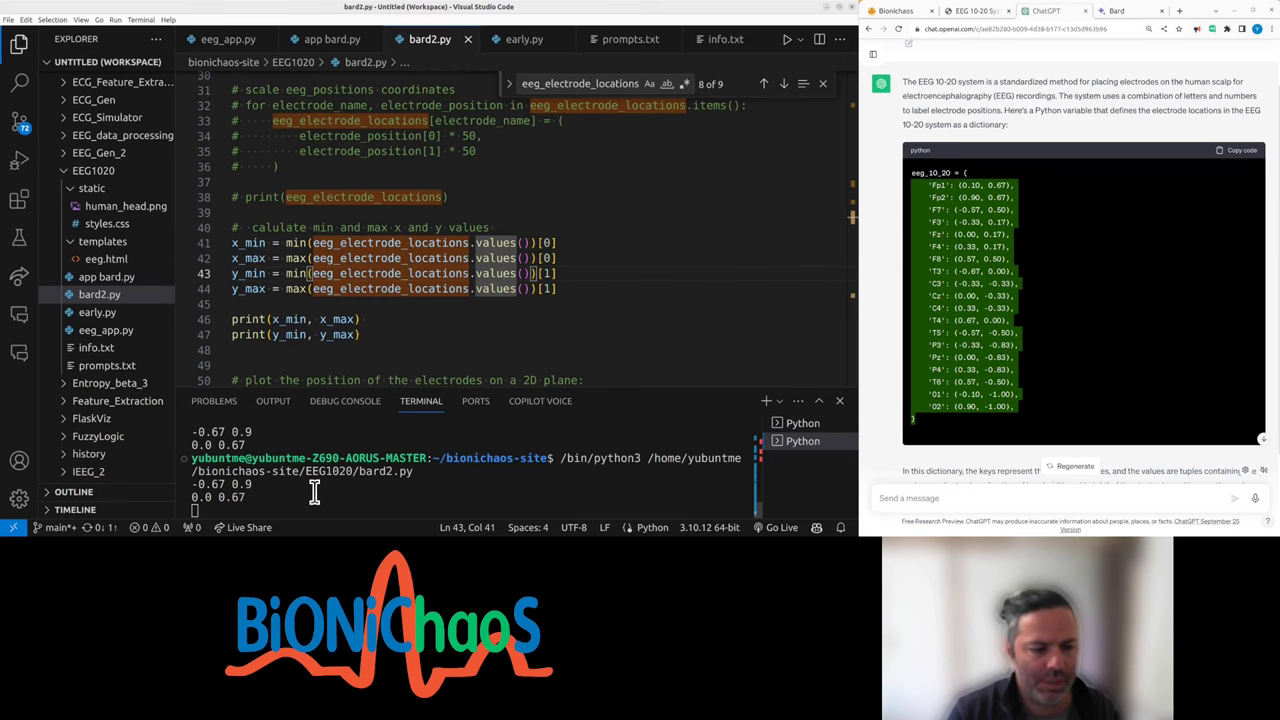
scroll(330, 250, "up", 3)
scroll(330, 250, "down", 3)
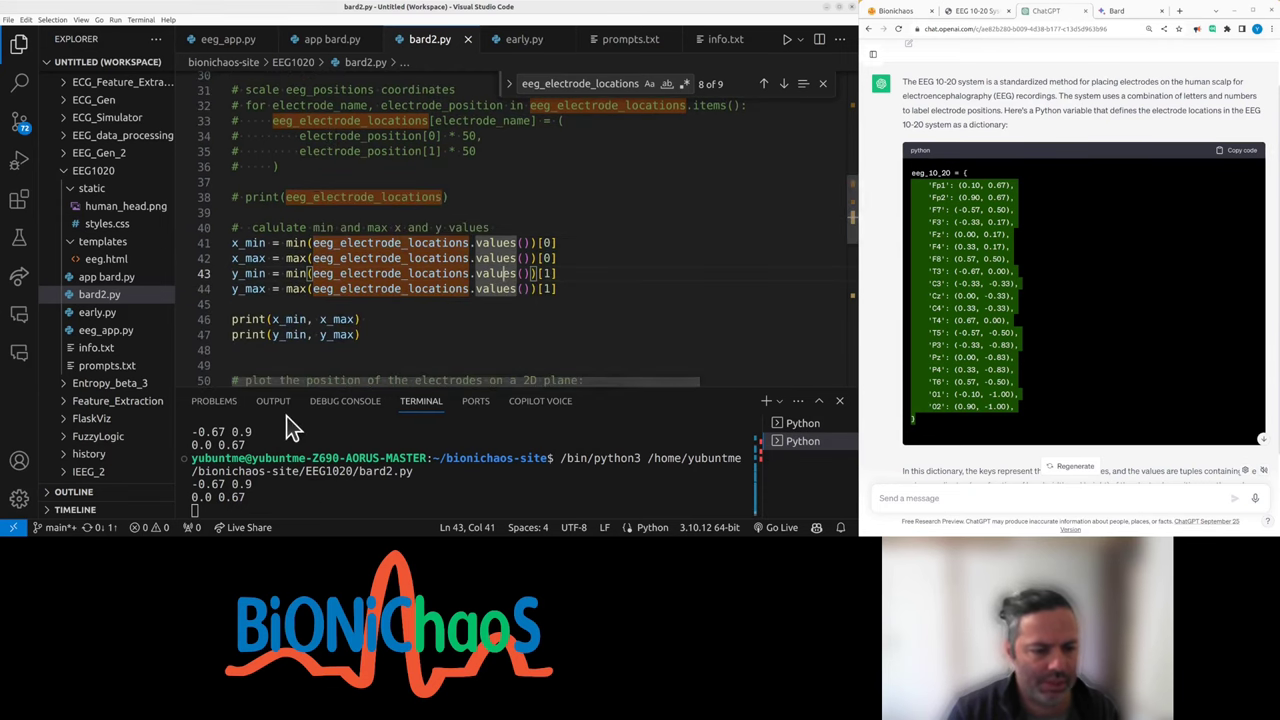
scroll(295, 290, "up", 3)
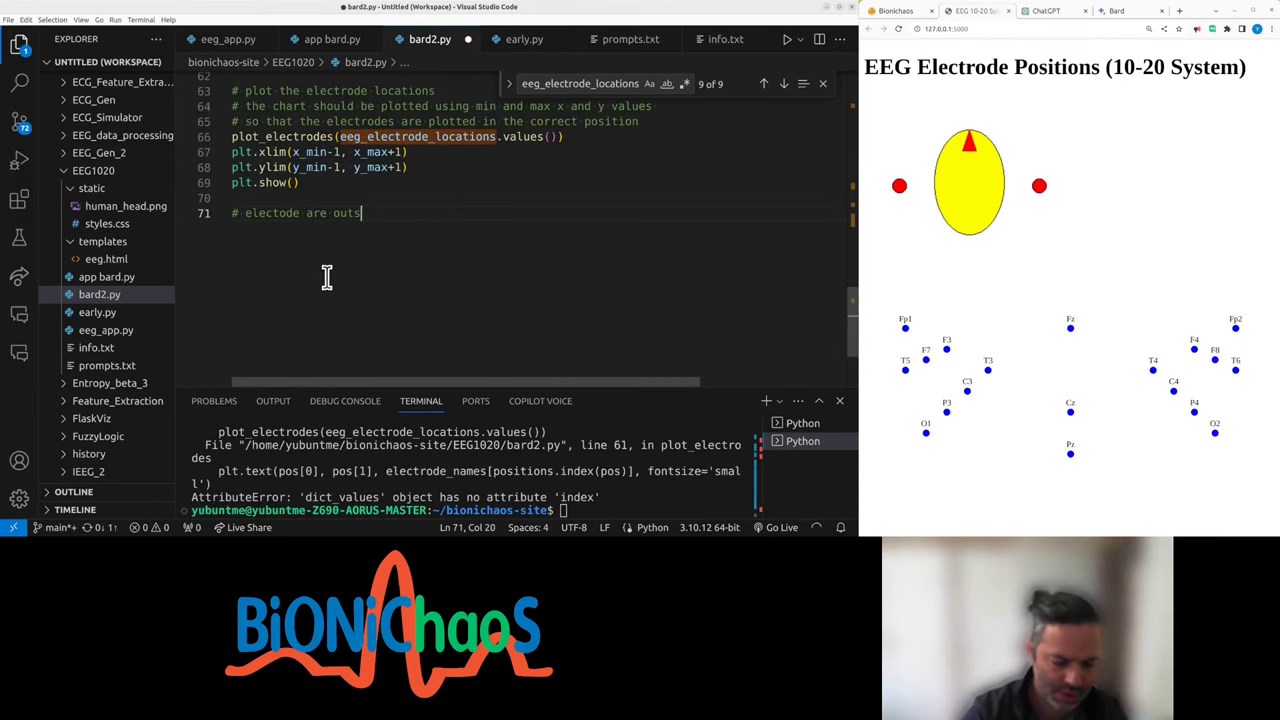
type("ide the plot area ")
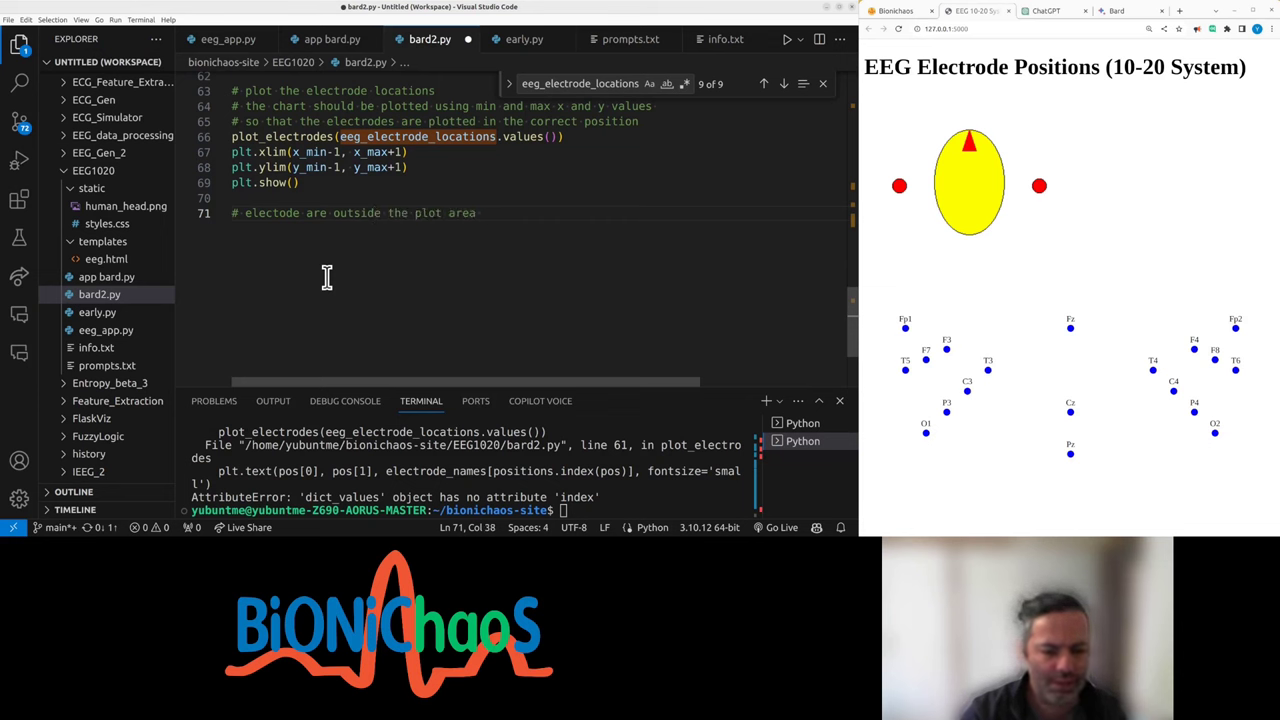
type("tting erro")
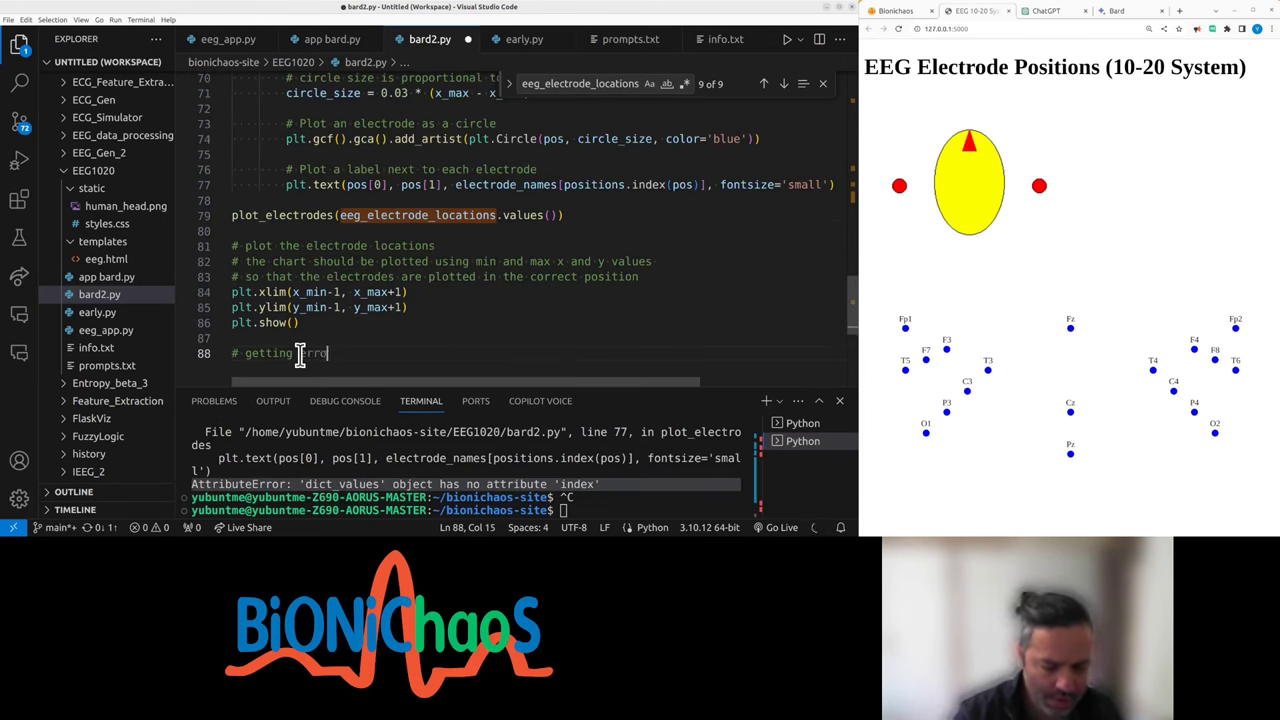
- Add comments explaining the dict_values index error and the list-conversion fix
key("Tab")
key("Return")
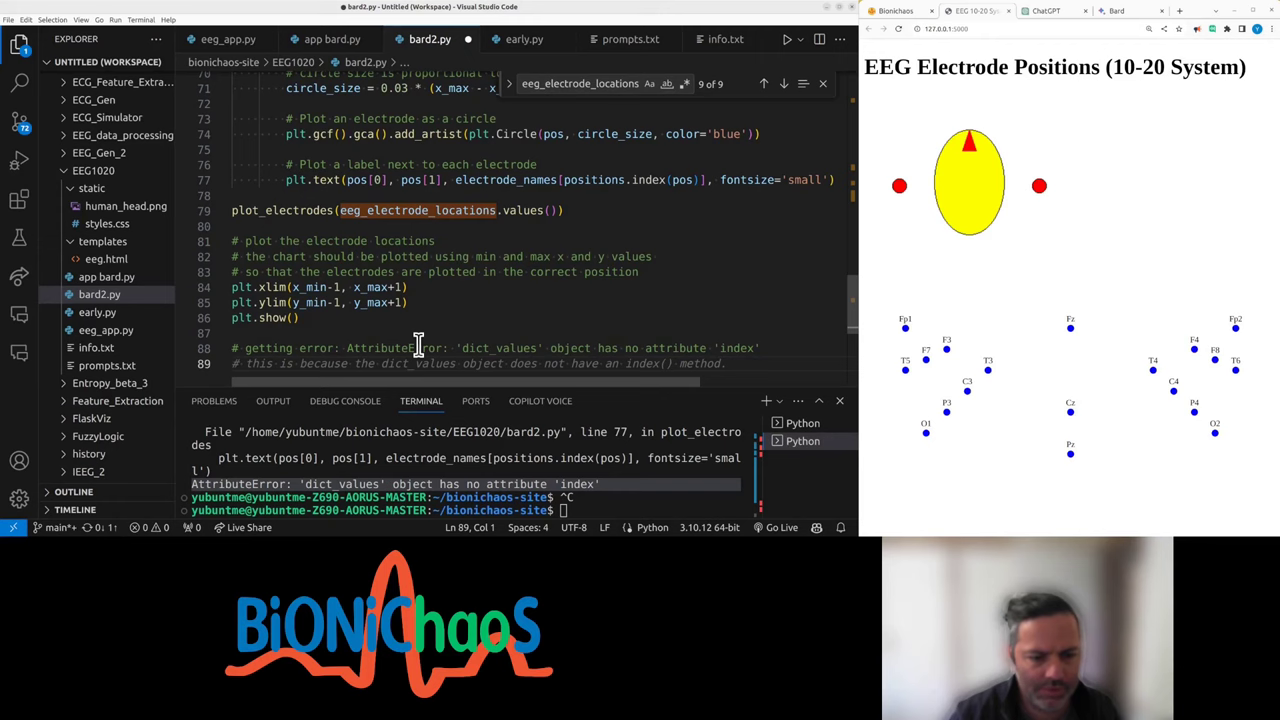
key("Tab")
key("Return")
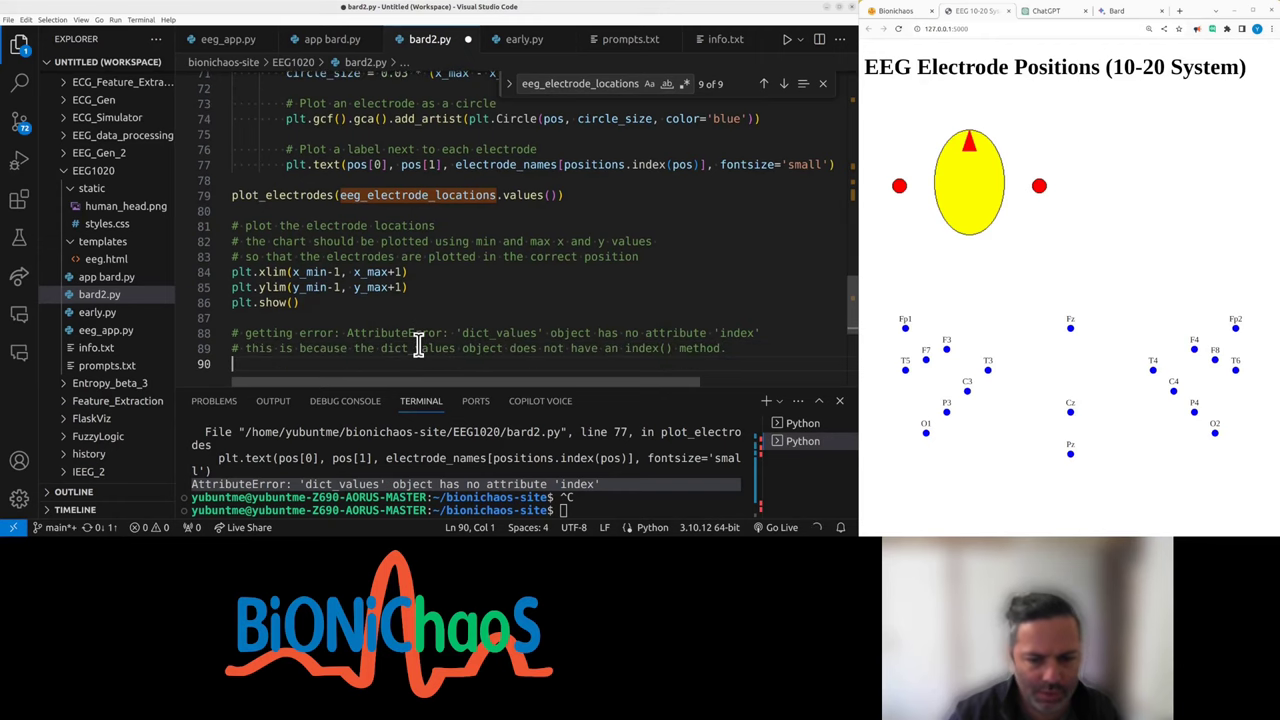
type("#")
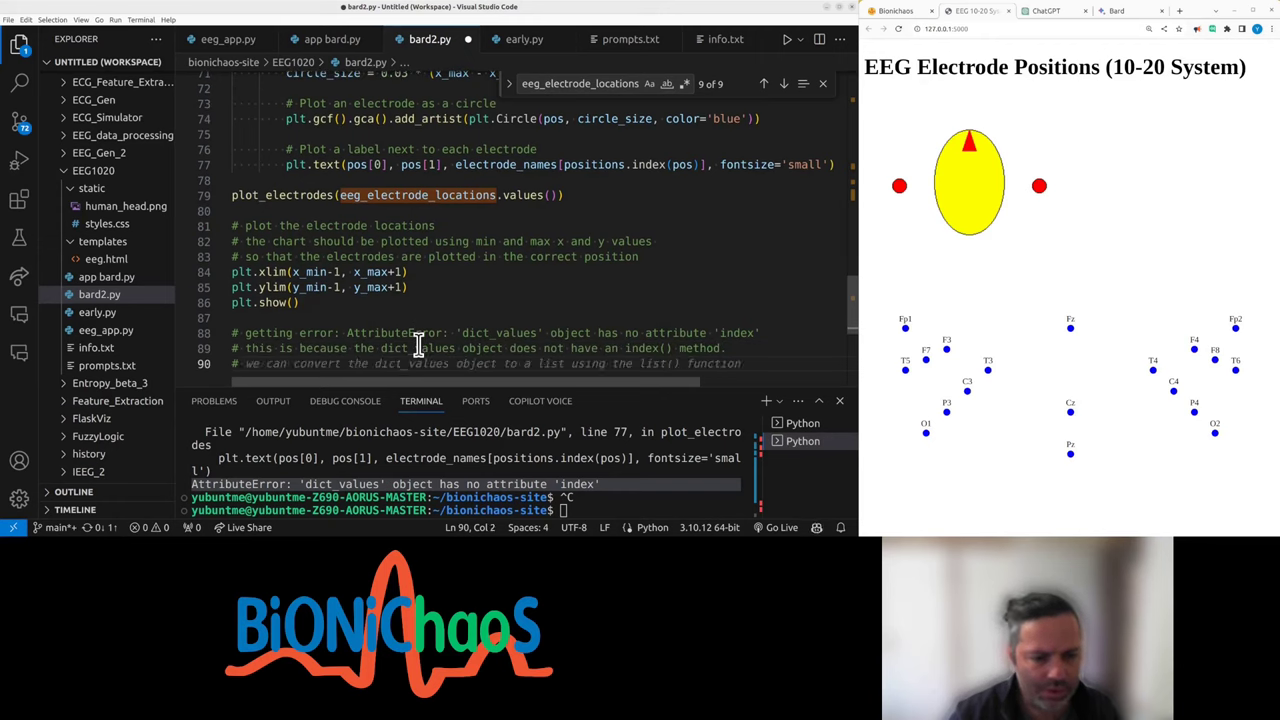
key("Tab")
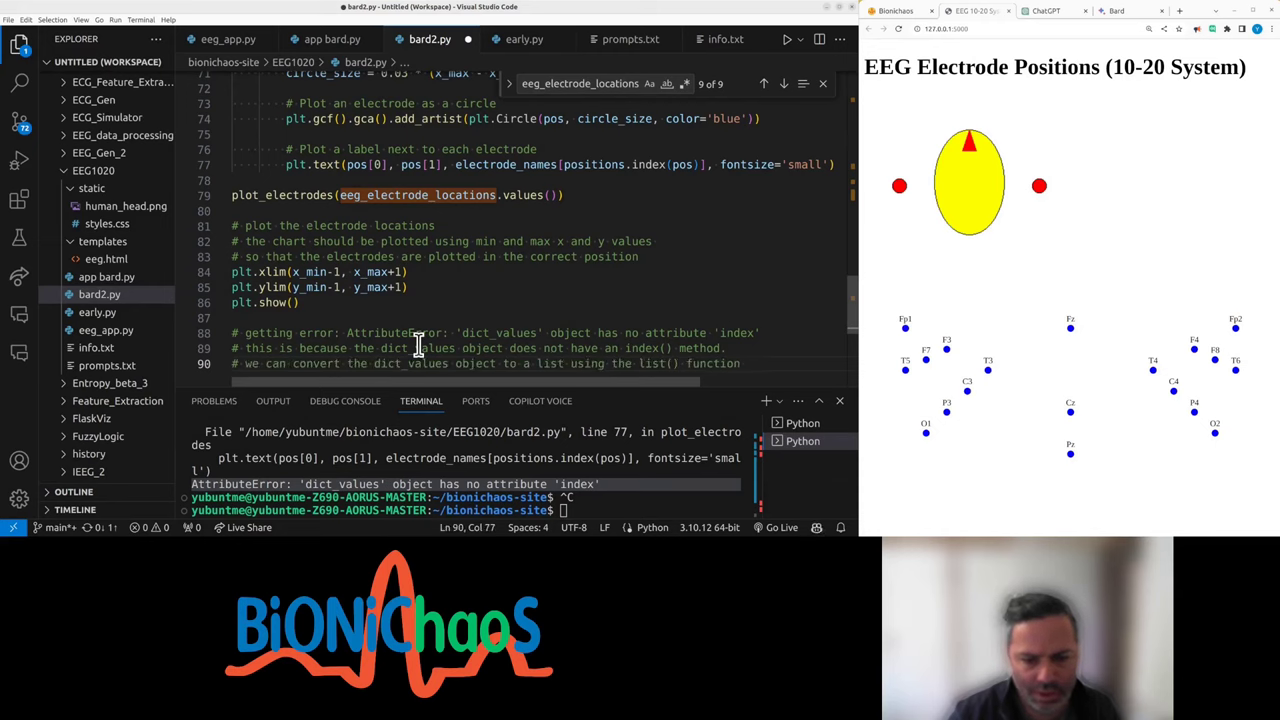
key("Return")
key("Tab")
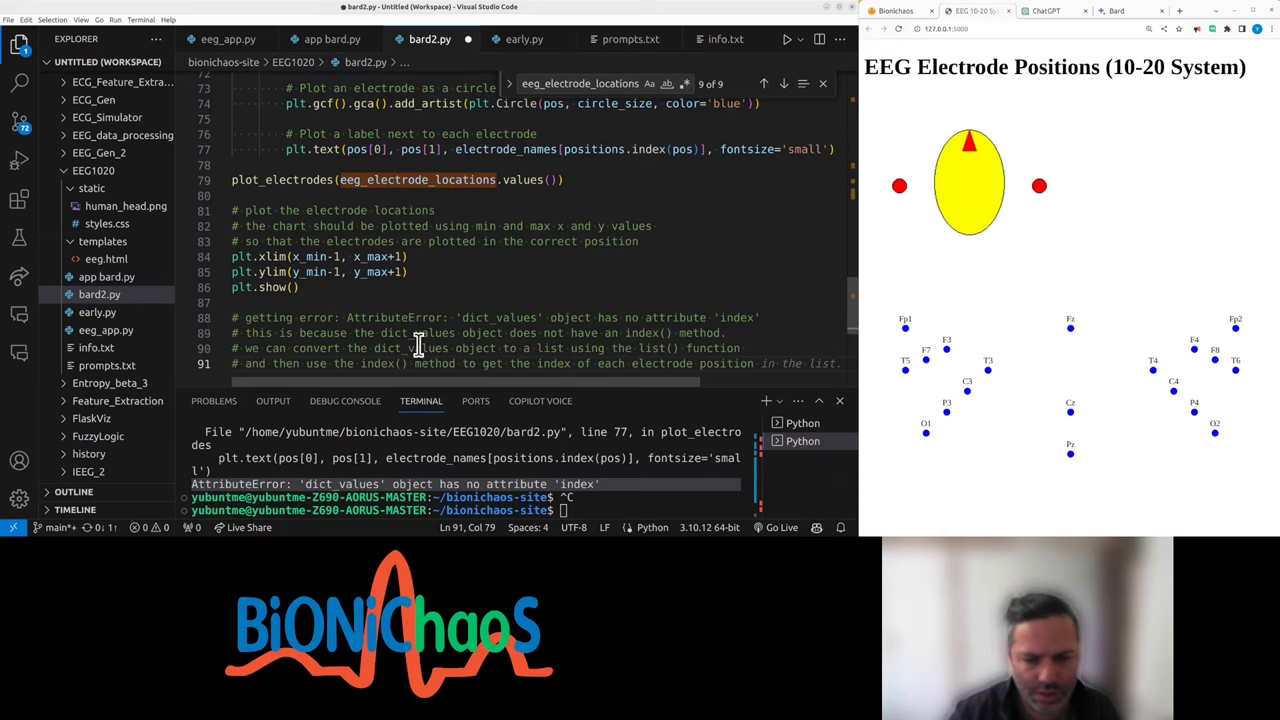
- Insert electrode_names = list(electrode_names) at the top of the file, save and rerun
key("ctrl+Home")
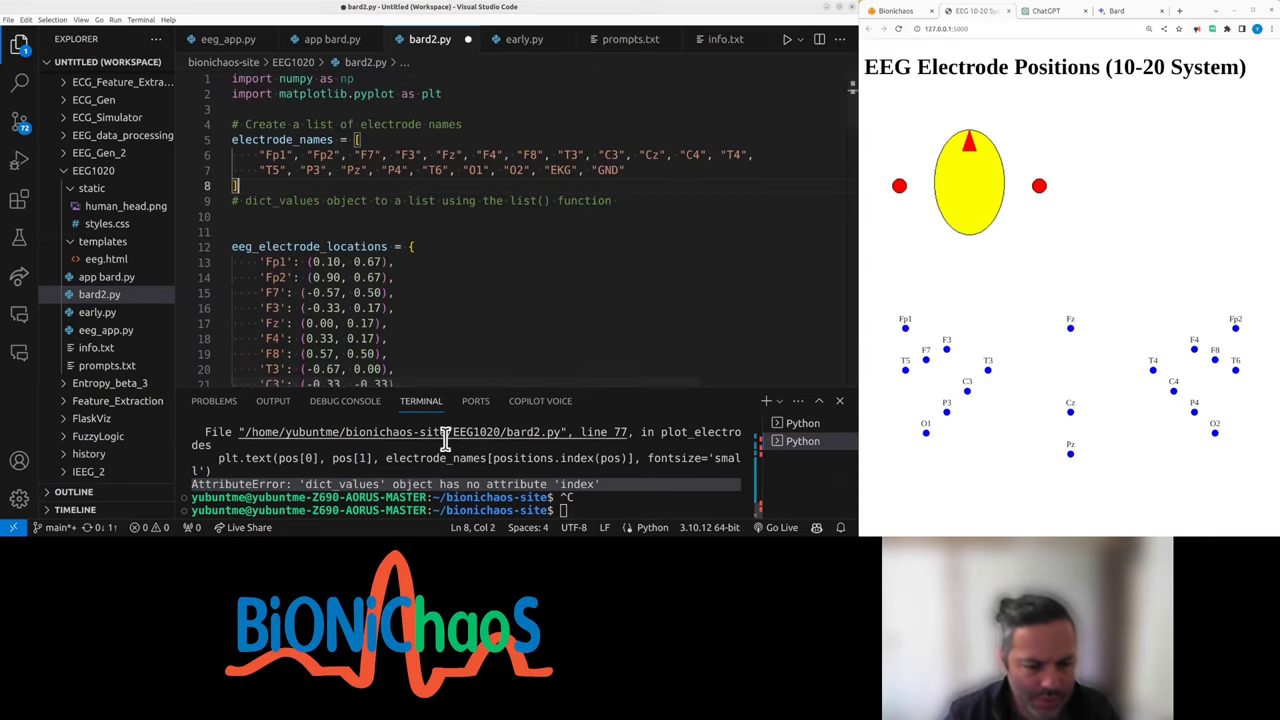
key("Return")
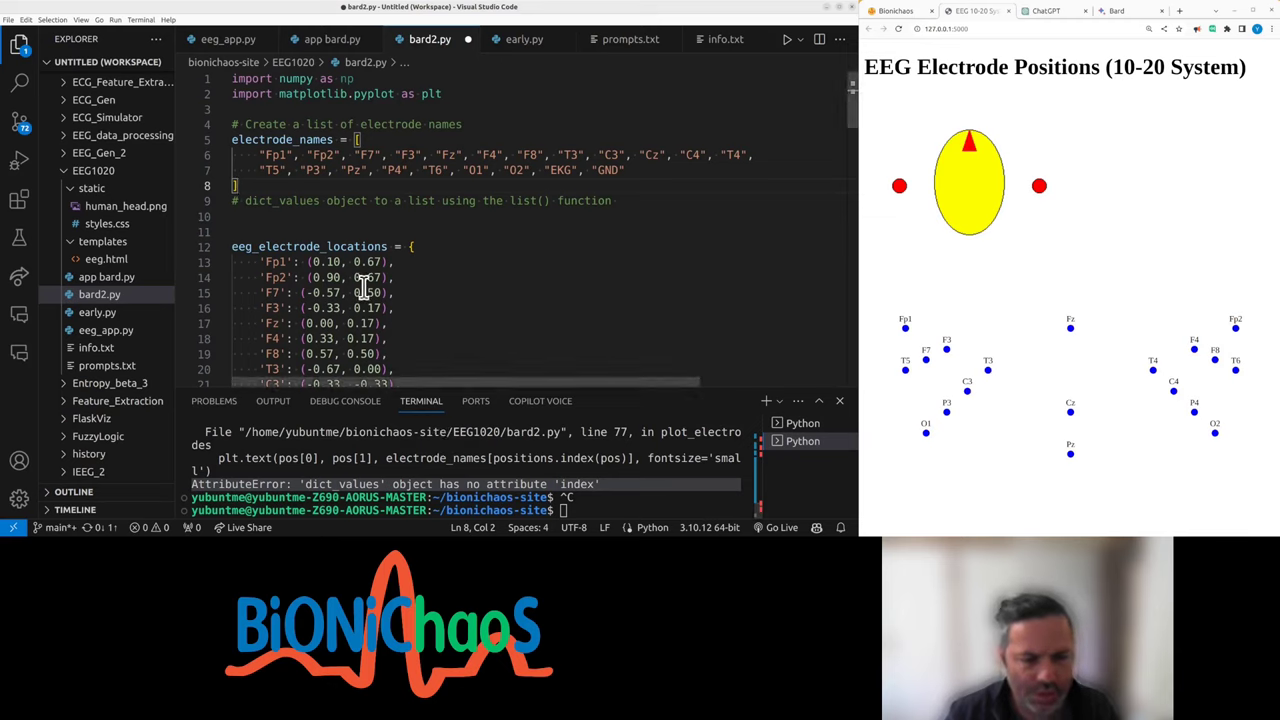
key("Tab")
key("Return")
key("Tab")
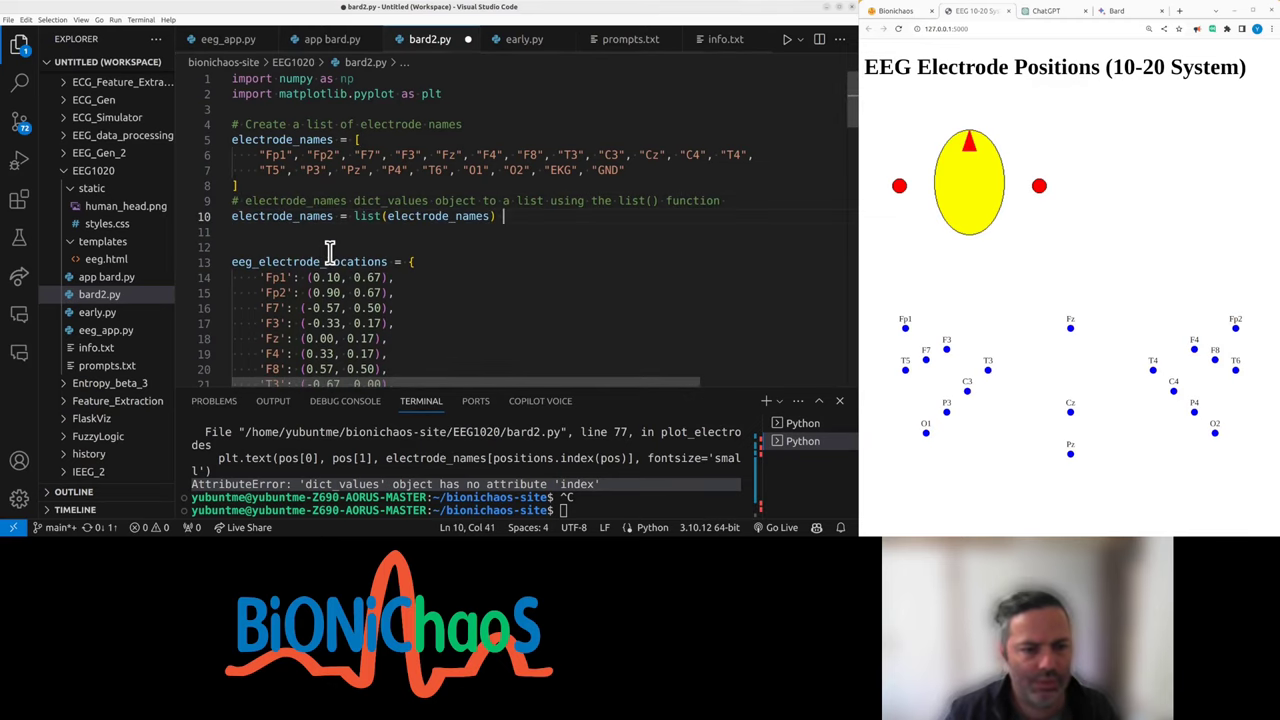
key("ctrl+s")
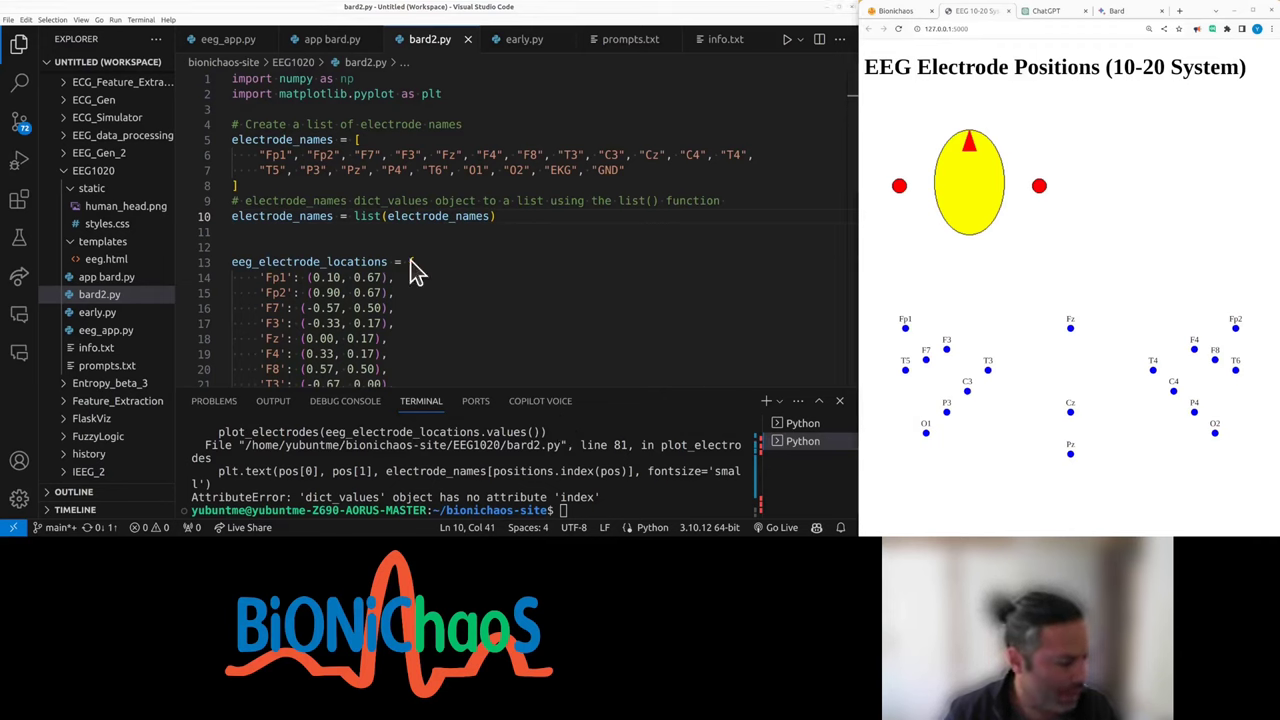
- Search for every use of electrode_names, landing on the label-drawing line
left_click(411, 216)
key("ctrl+f")
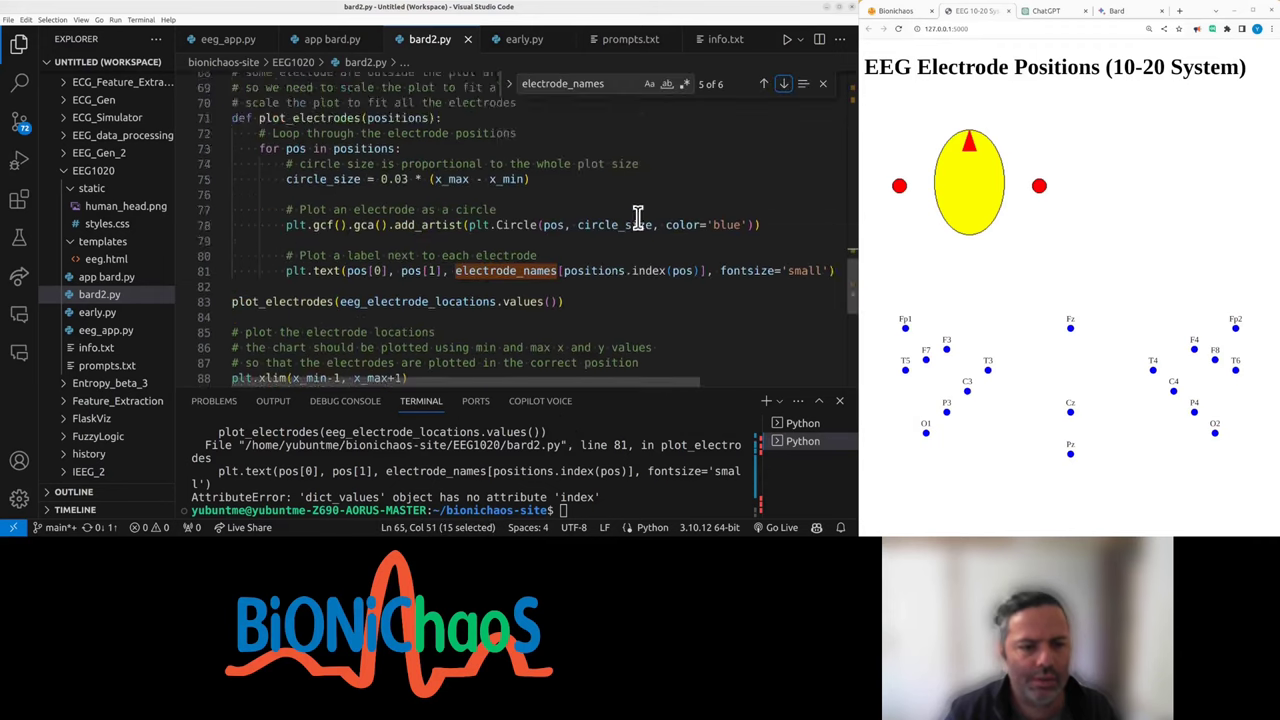
key("Return")
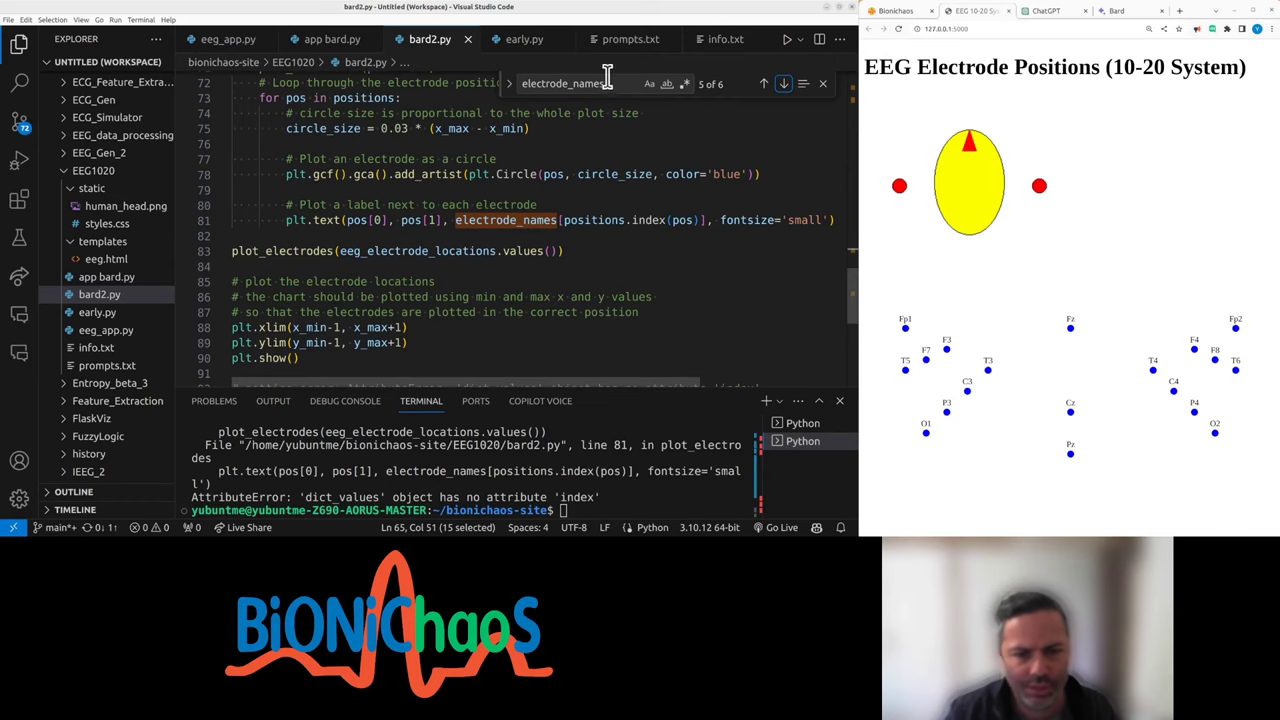
scroll(465, 225, "down", 1)
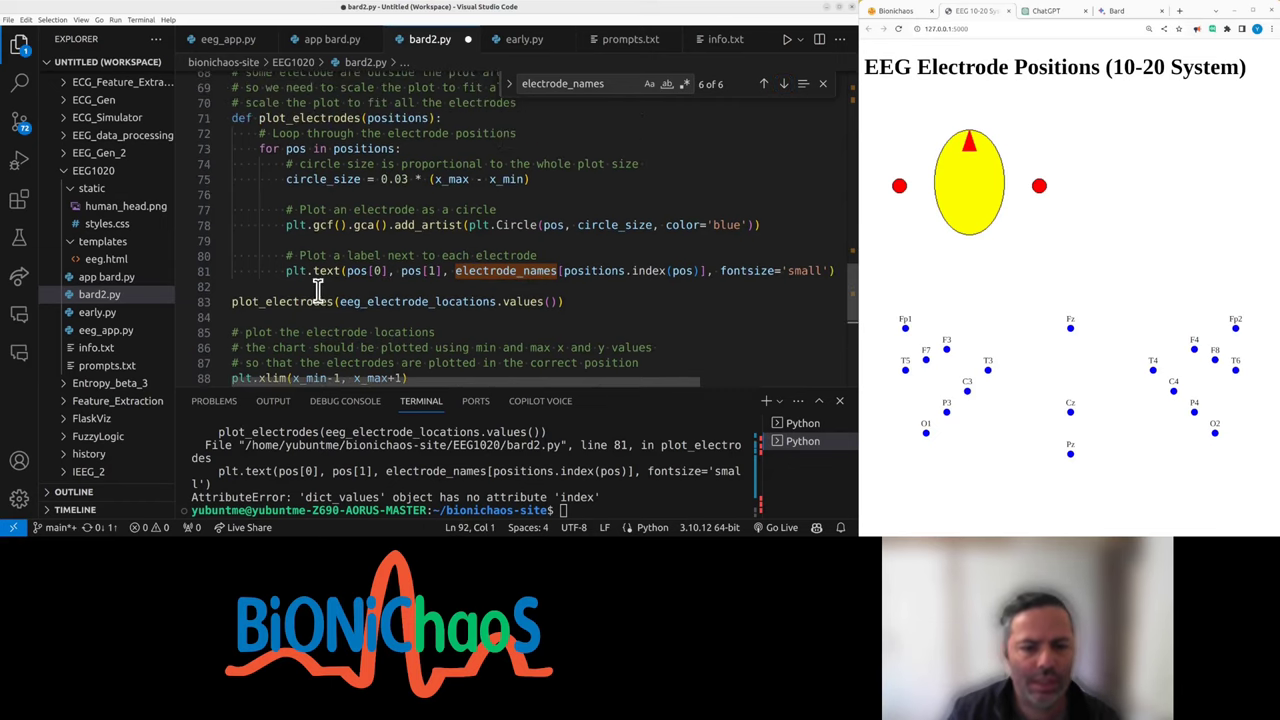
scroll(465, 225, "down", 1)
left_click(380, 169)
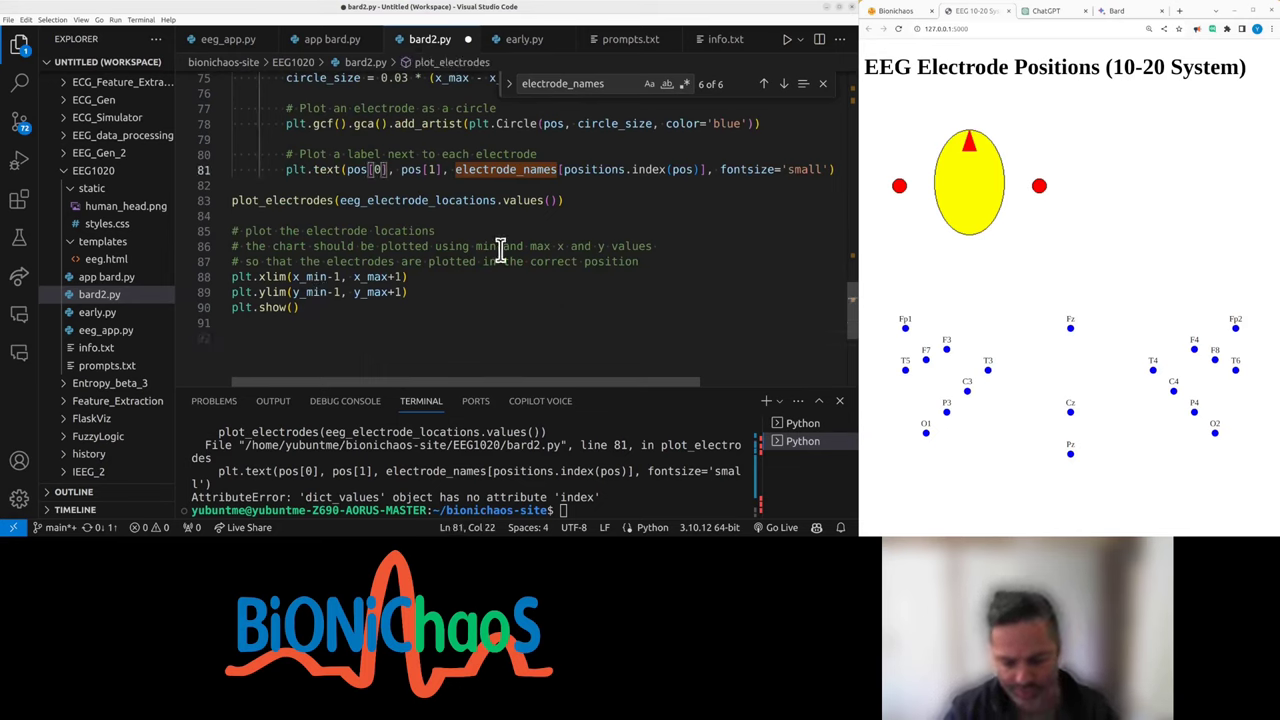
- Comment out the label-drawing line, then run the script and inspect the electrode plot
key("ctrl+slash")
left_click(787, 39)
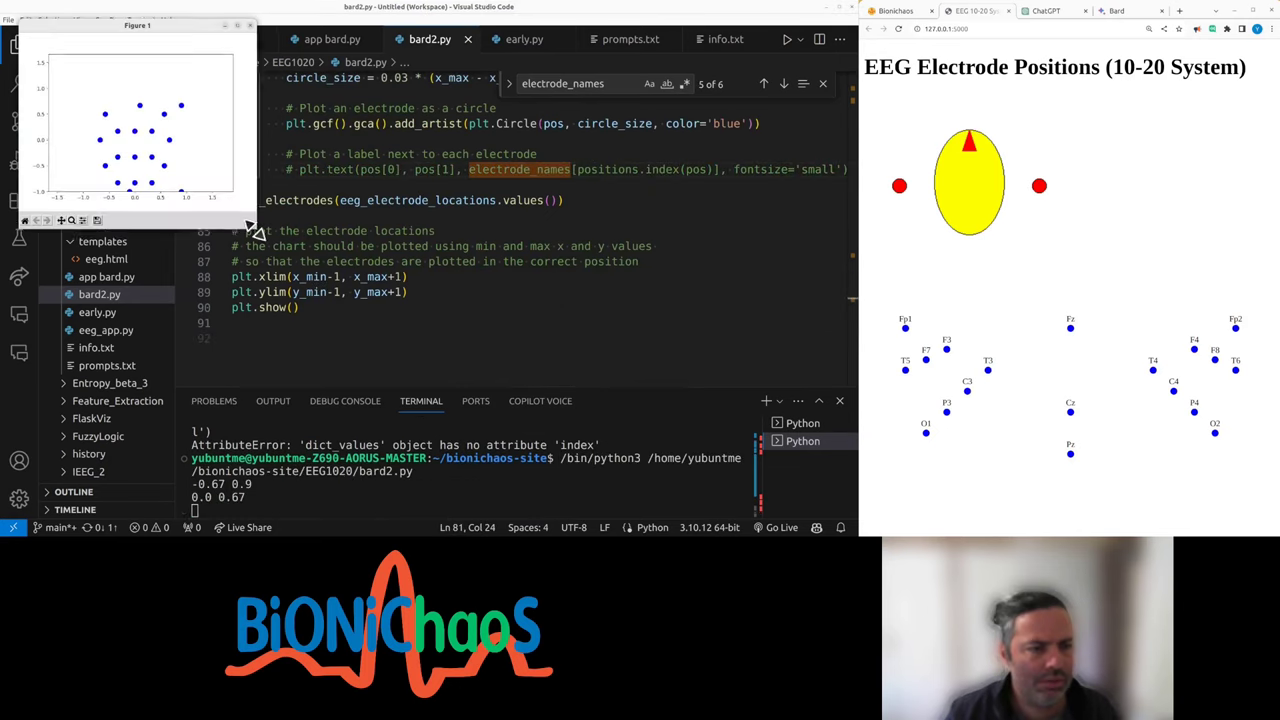
mouse_move(318, 304)
left_mouse_down()
mouse_move(390, 300)
mouse_move(215, 300)
left_mouse_up()
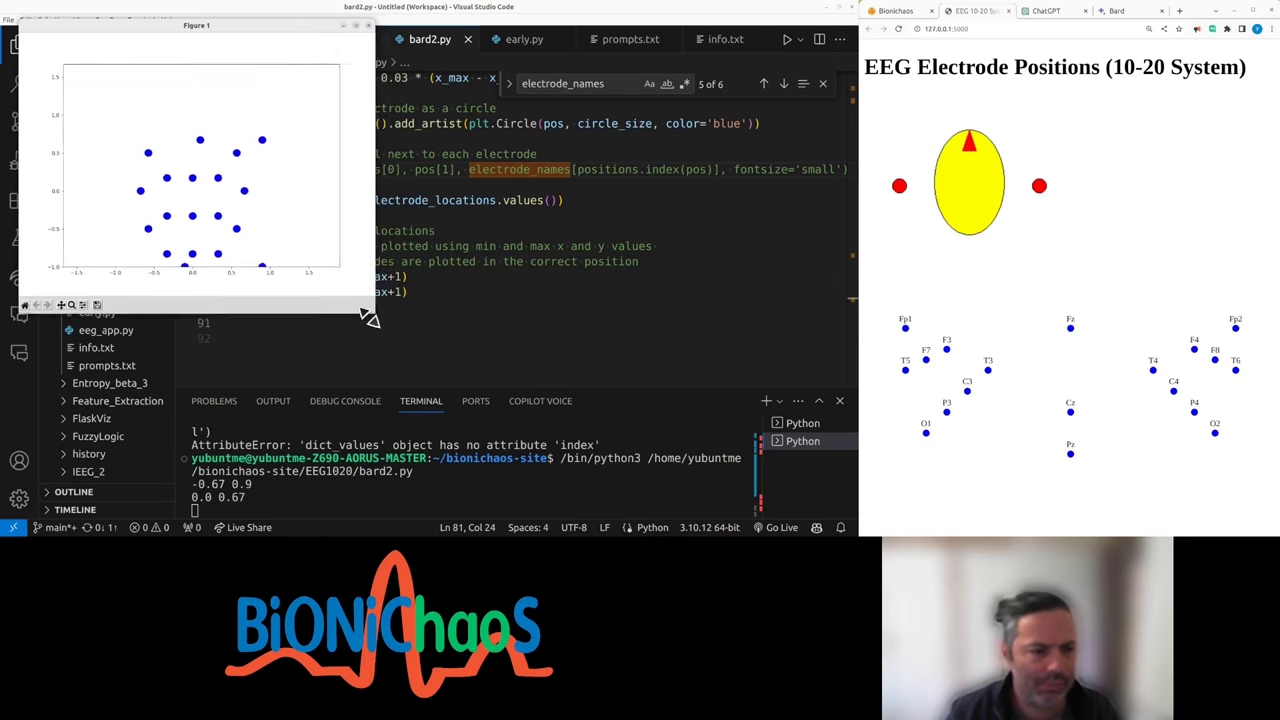
key("q")
left_click(340, 339)
type("# some electode are outside the plot area")
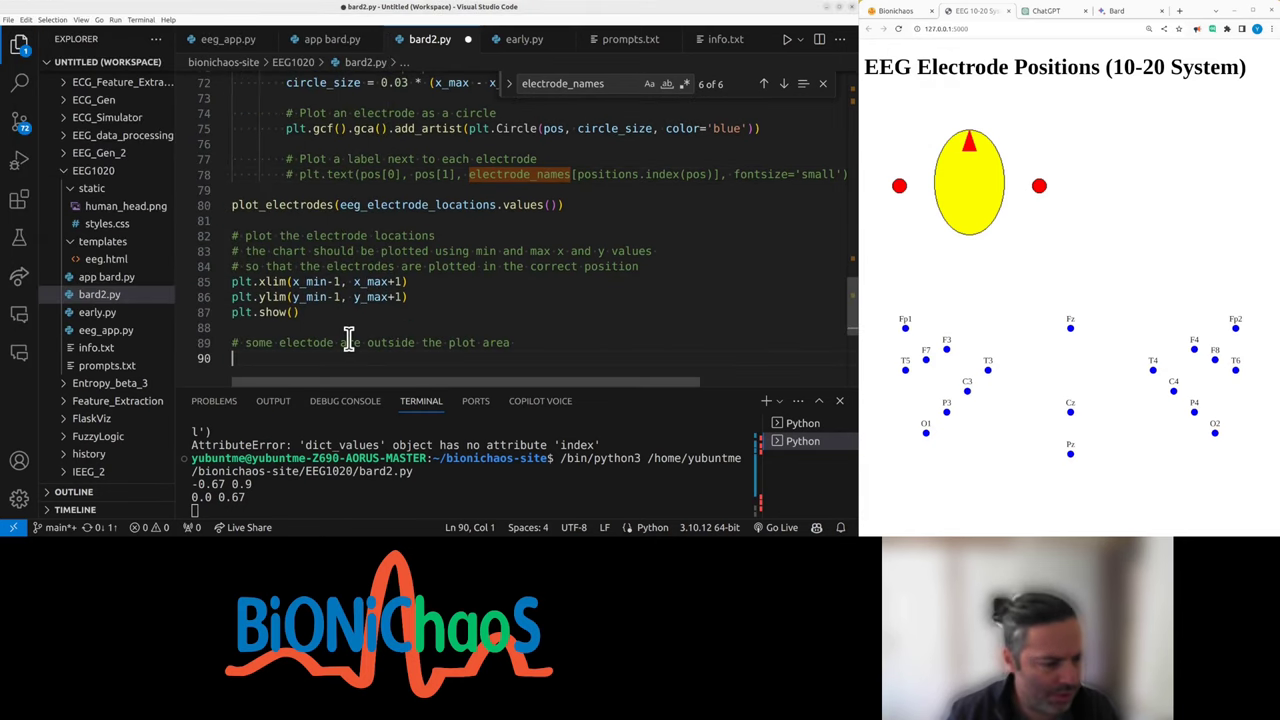
- Tidy the trailing lines, rerun the script, and check the printed 0.0 range value
key("BackSpace")
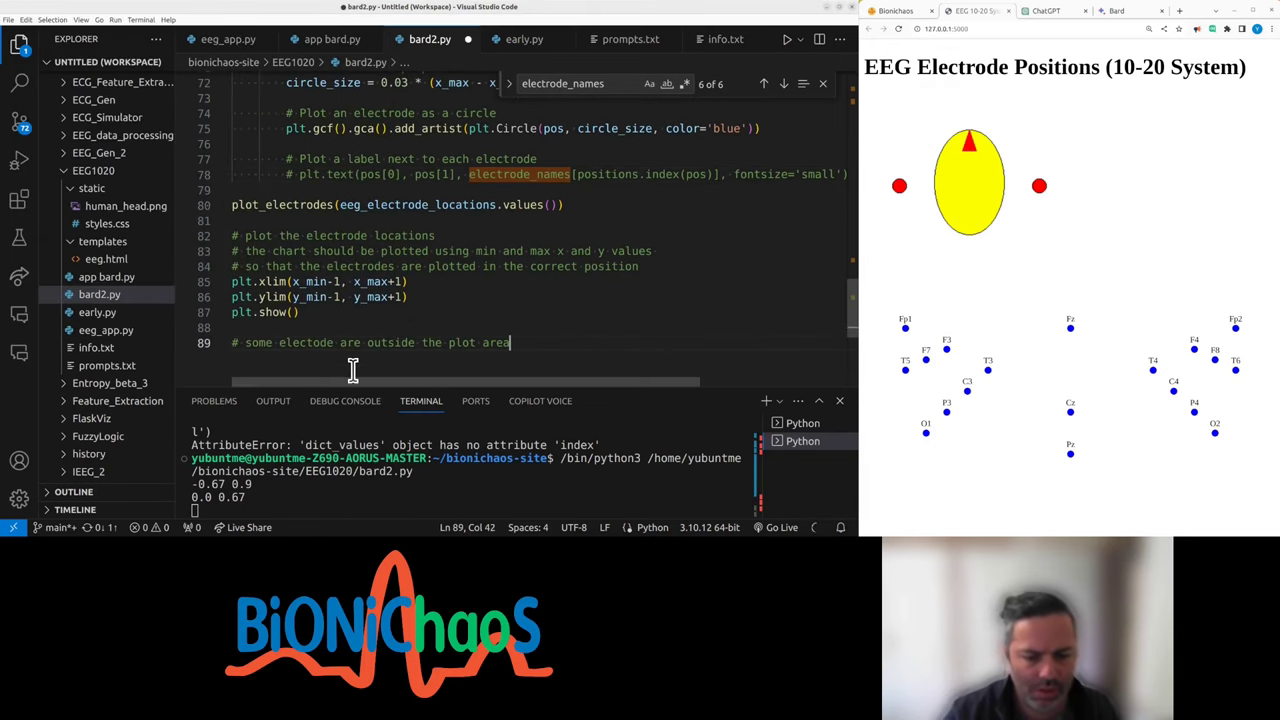
type(", how to fix")
key("Return")
type("#")
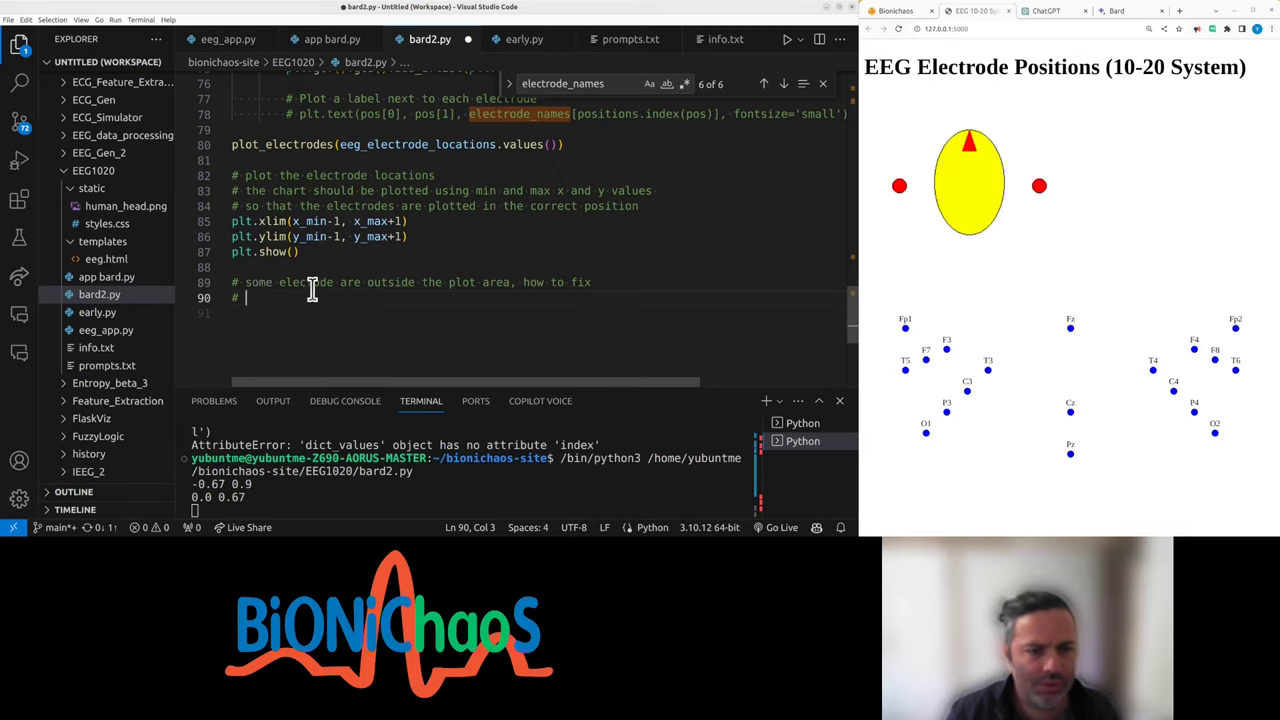
scroll(313, 289, "up", 2)
scroll(306, 290, "down", 1)
scroll(300, 300, "up", 2)
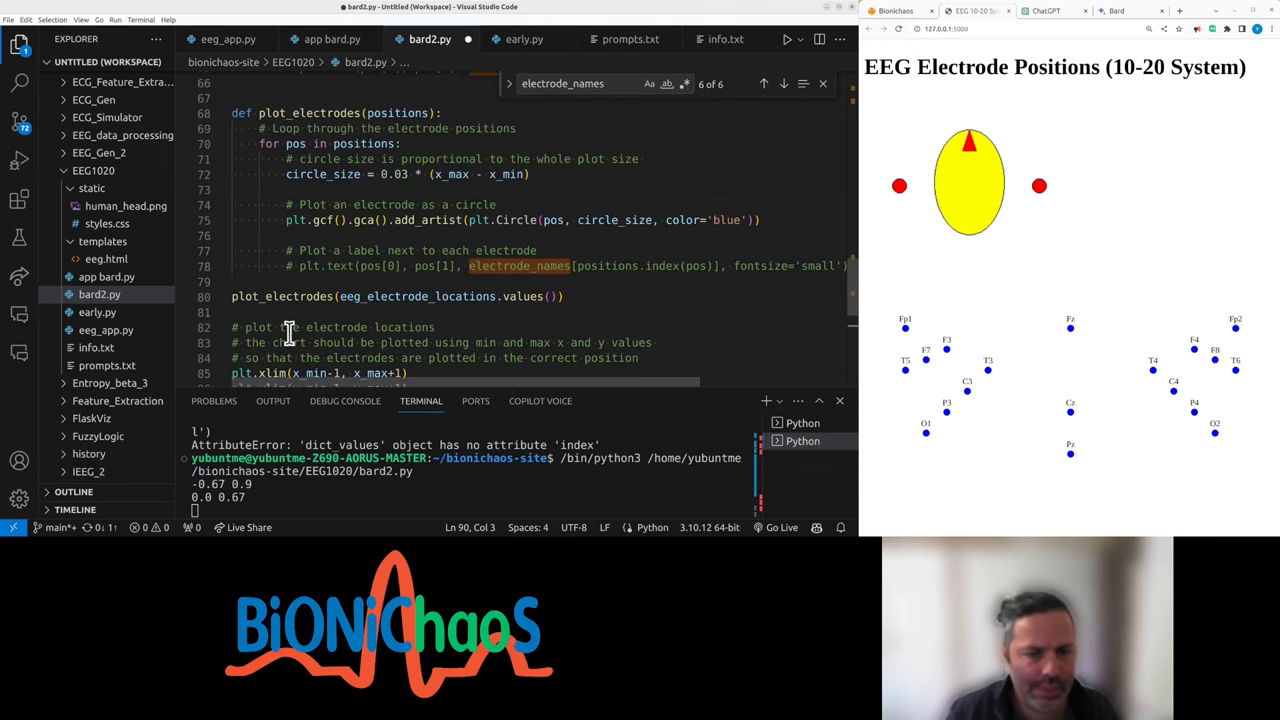
key("alt+Tab")
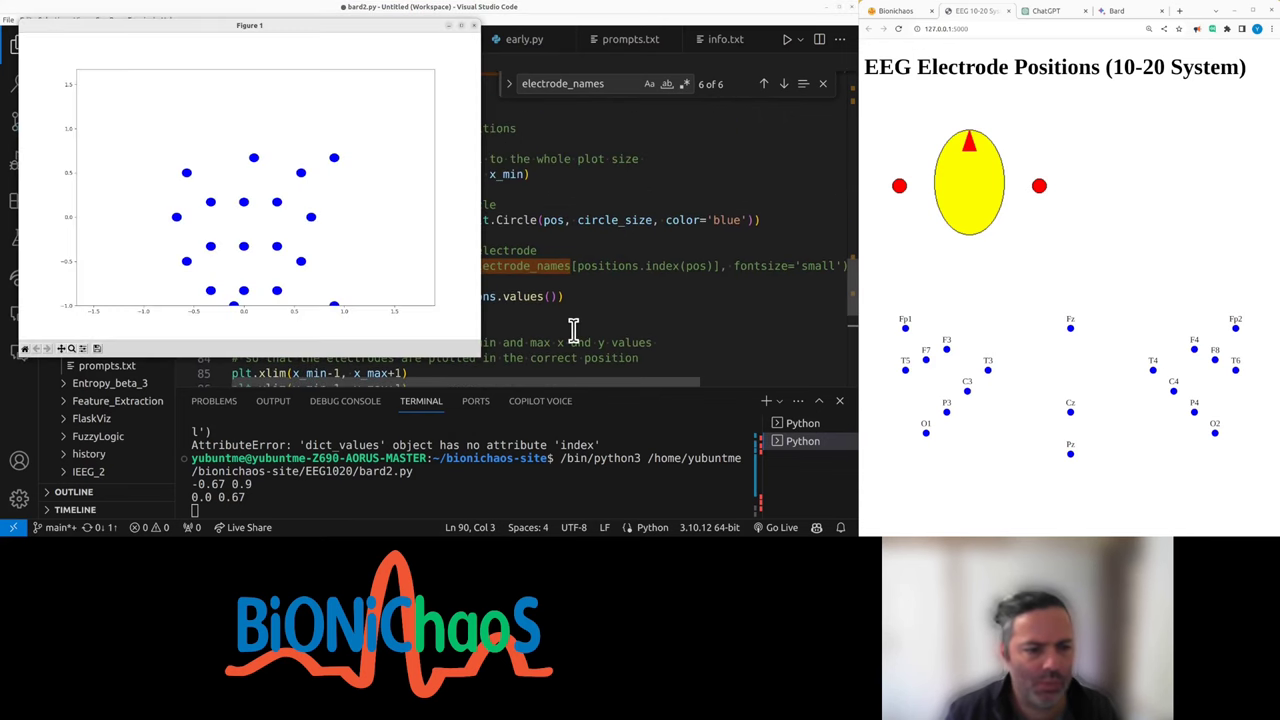
key("alt+Tab")
left_click(437, 327)
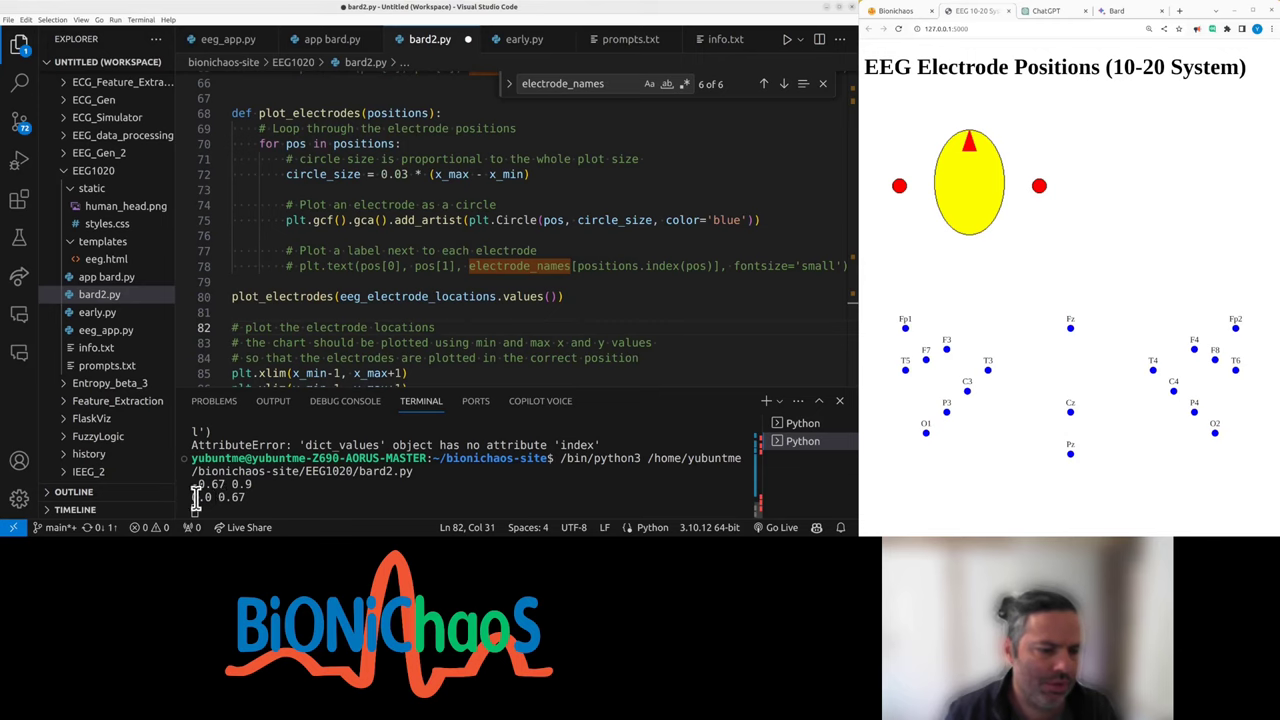
key("alt+Tab")
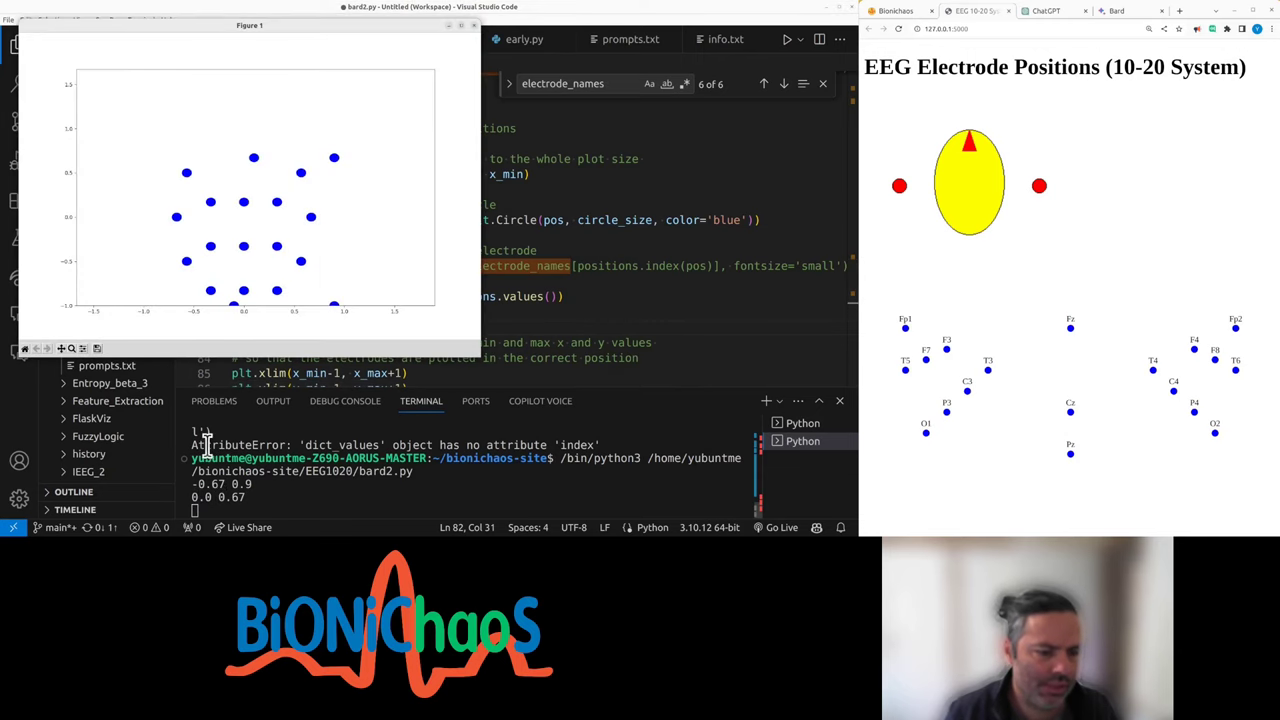
double_click(200, 497)
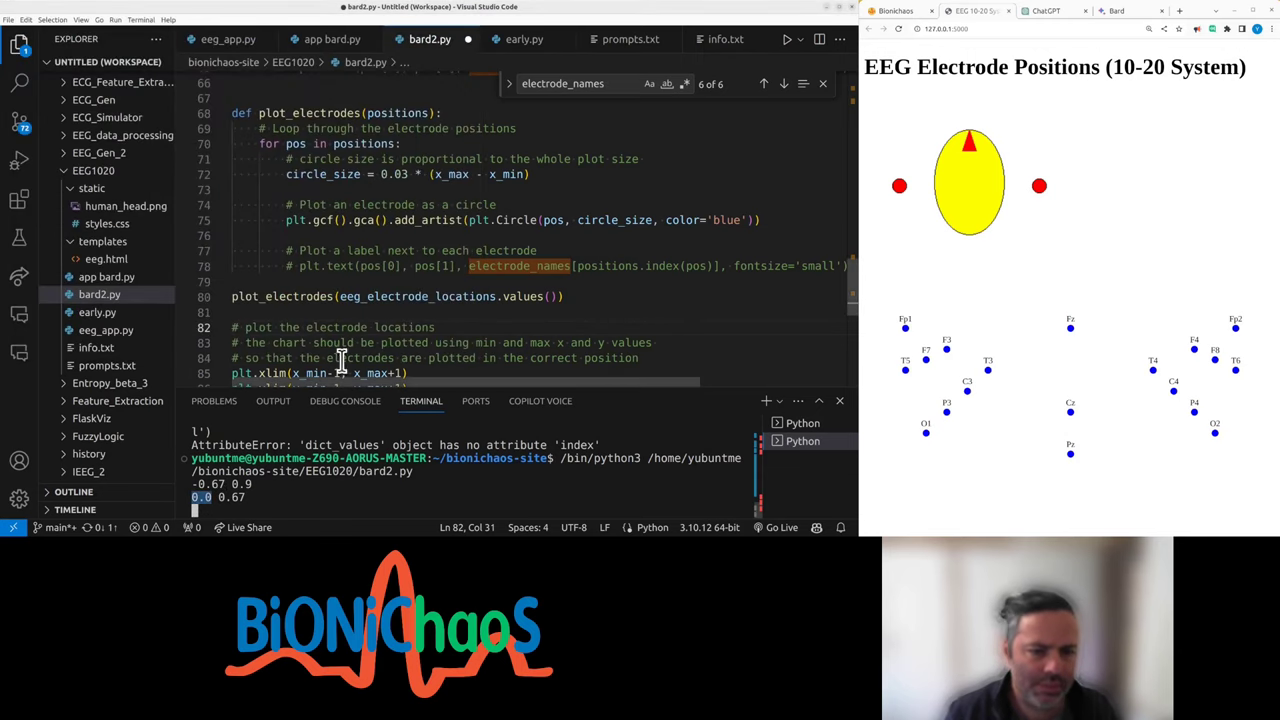
scroll(370, 290, "up", 15)
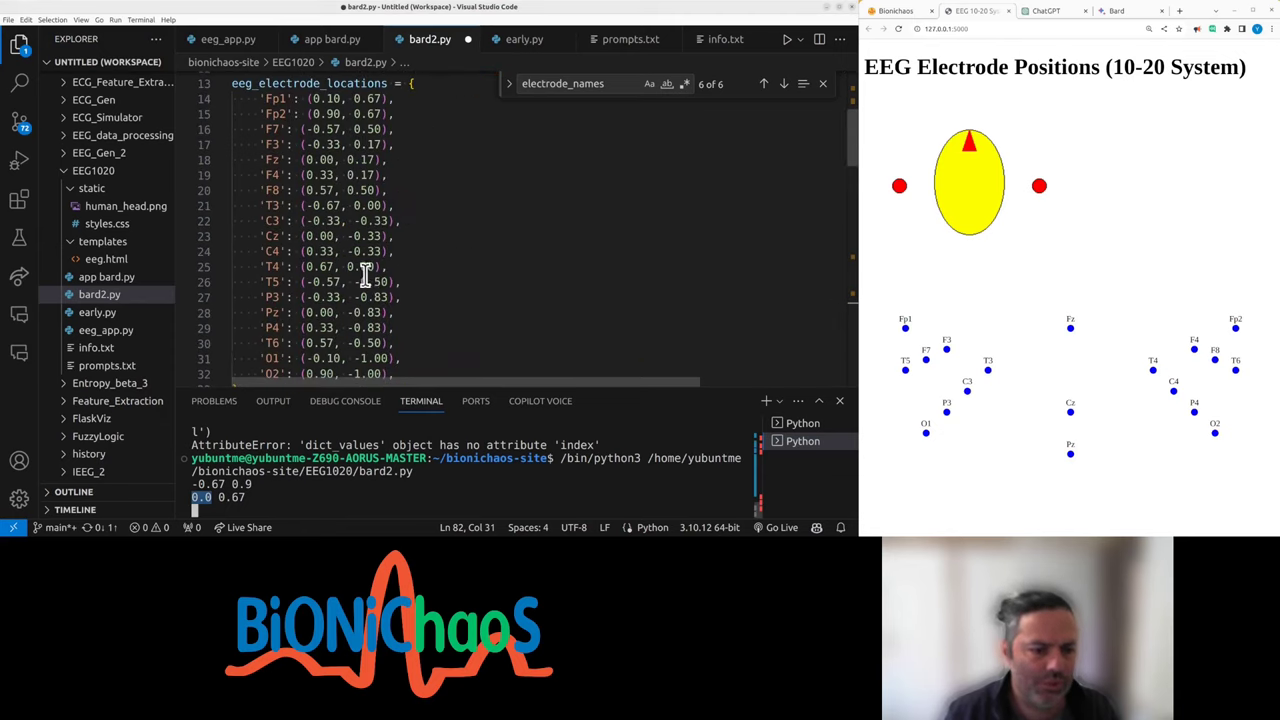
scroll(365, 297, "down", 3)
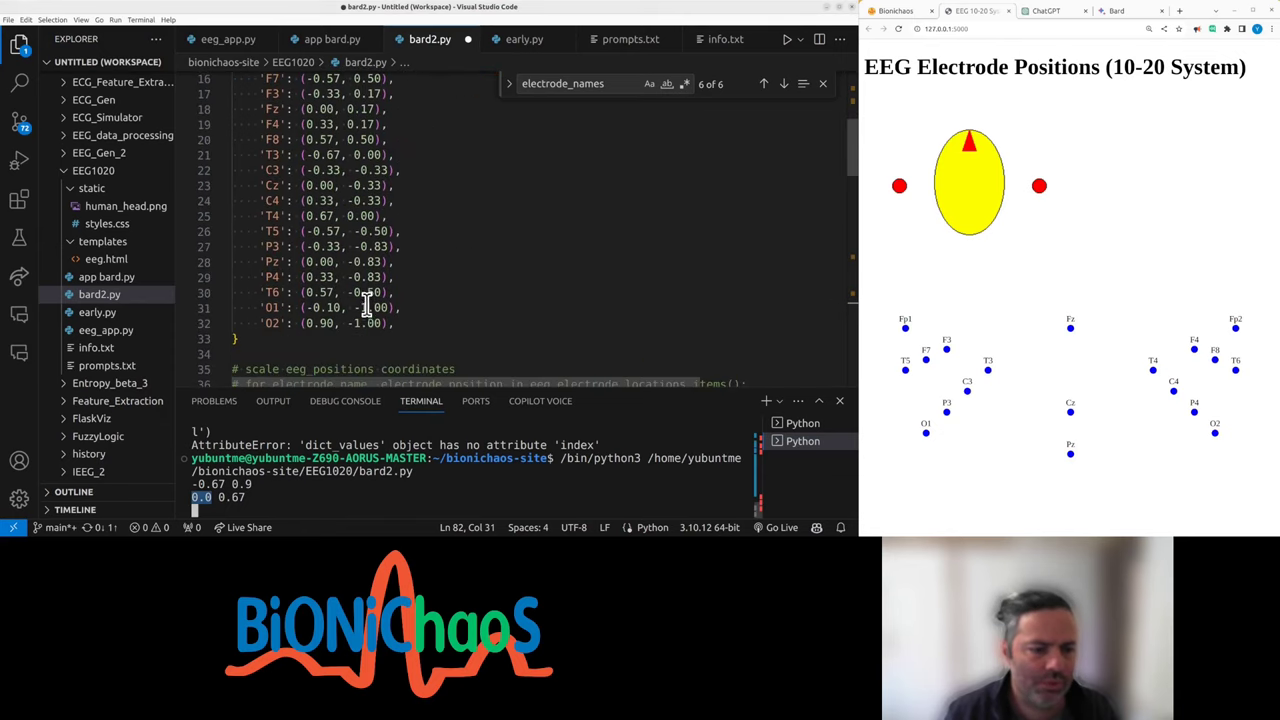
scroll(366, 300, "down", 7)
scroll(400, 300, "down", 6)
- Append 'of eeg_electrode_locations' to the min/max comment and start new lines below
left_click(440, 303)
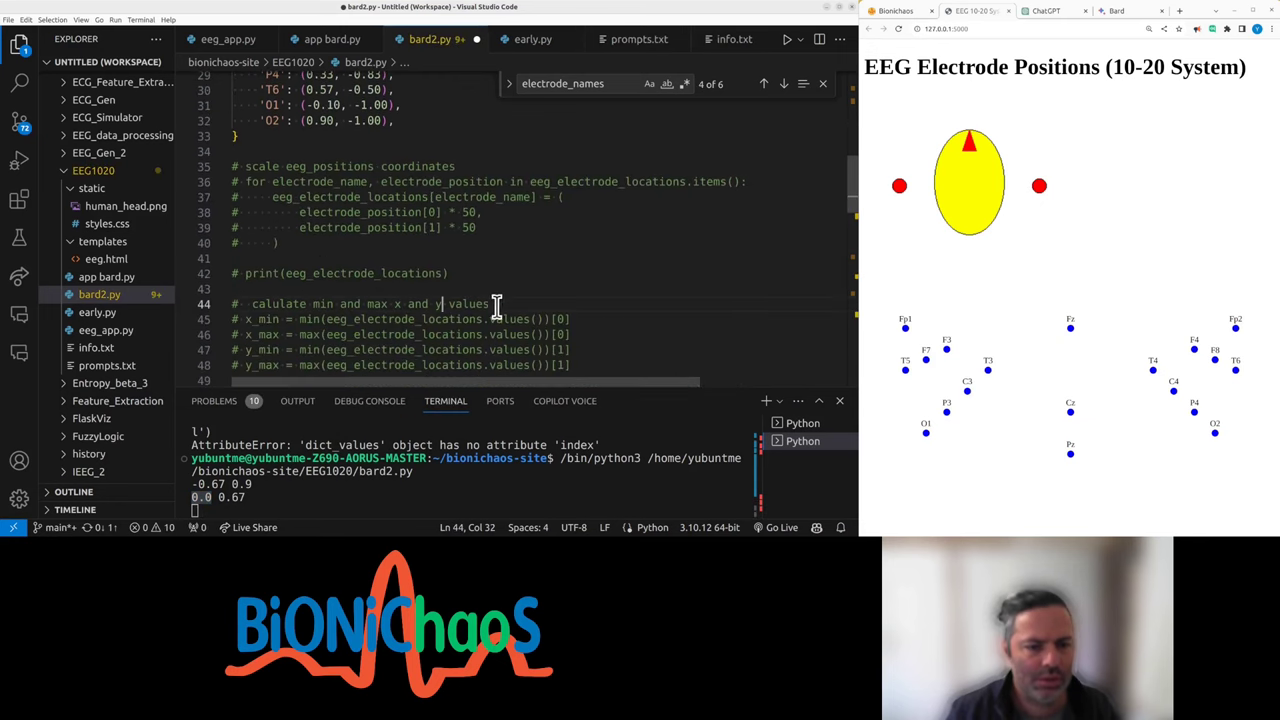
key("End")
type("of ")
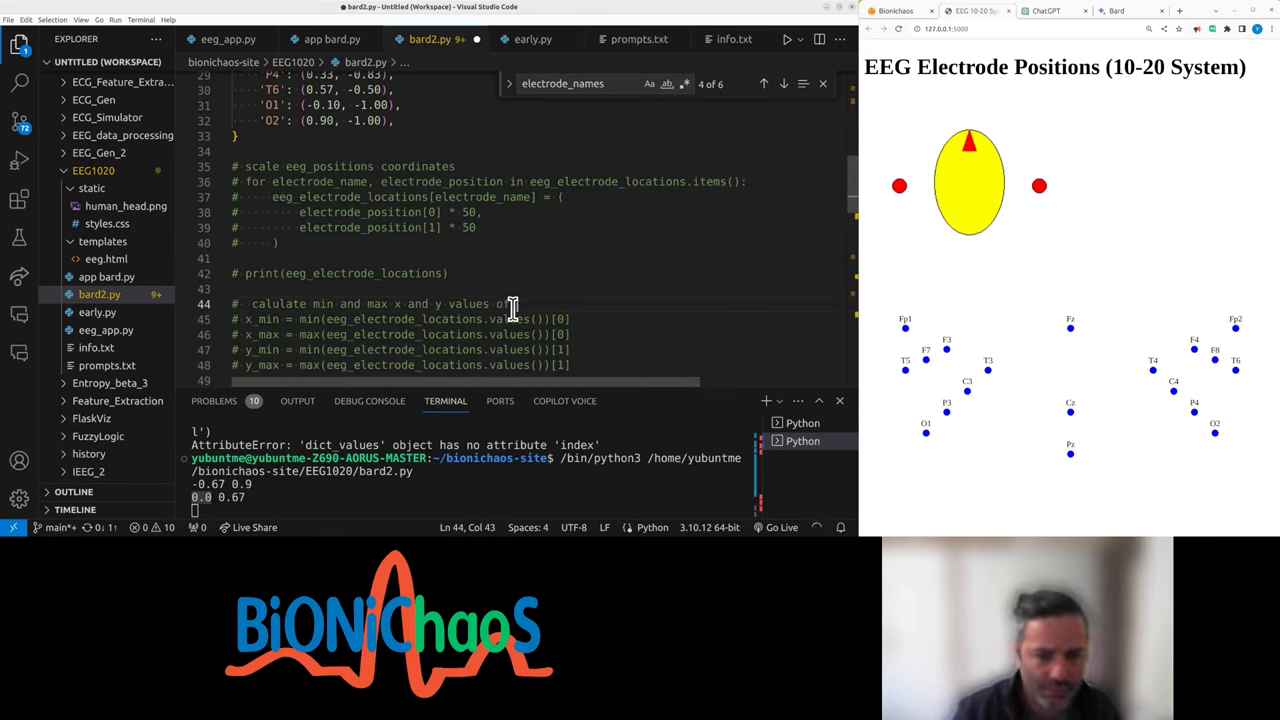
type("eeg_electrode_locations")
key("Return")
key("Return")
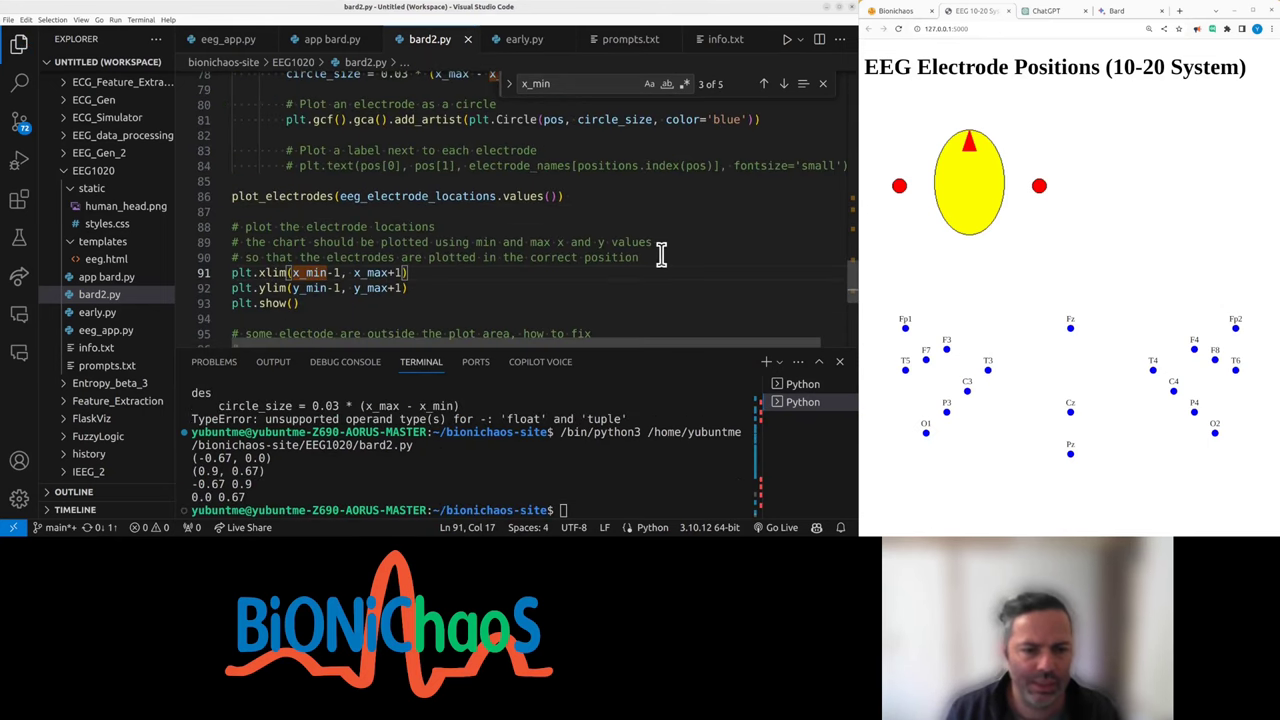
- Add extra = 2 above the limits, pad xlim/ylim by ±extra, and rerun the plot
key("ctrl+shift+Return")
type("e")
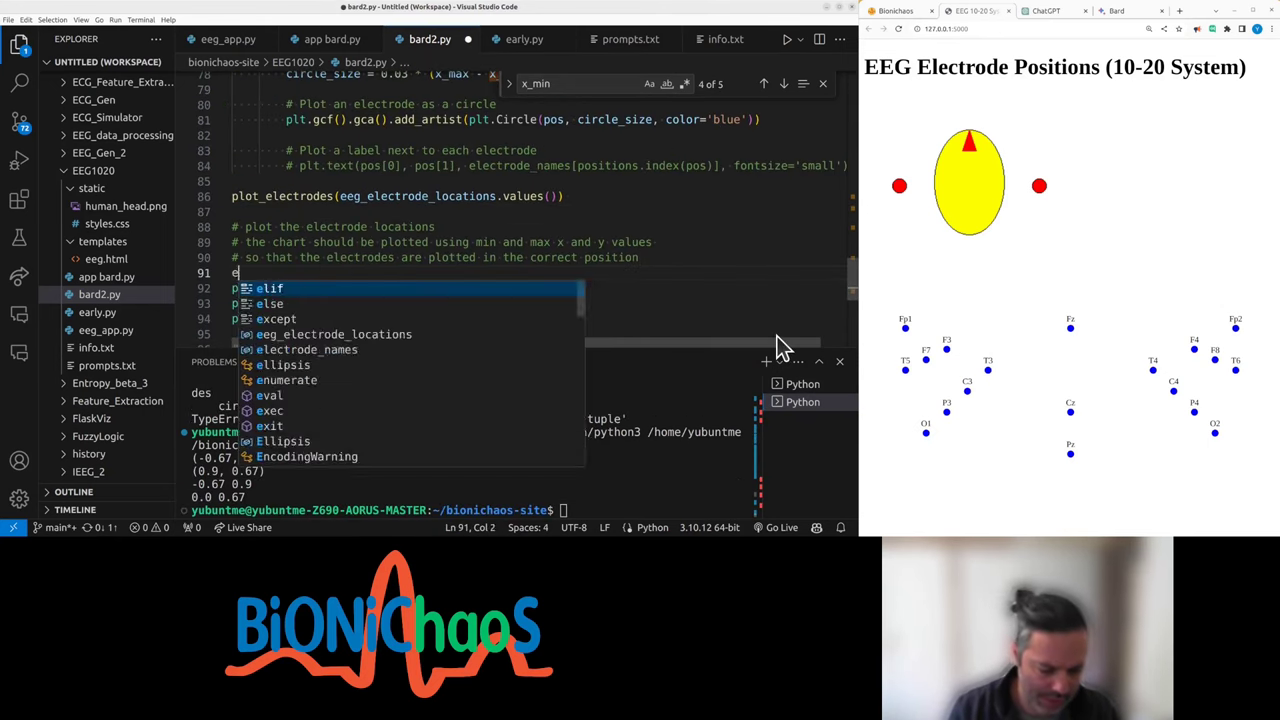
type("xt")
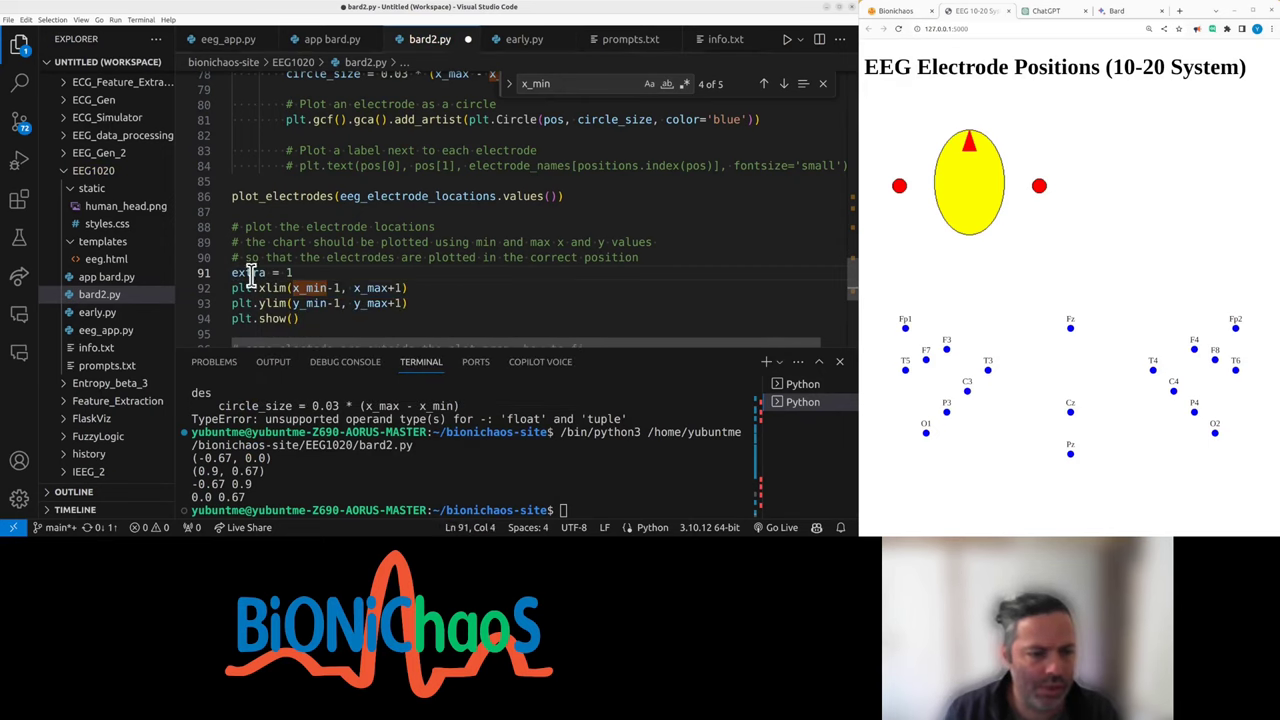
key("Tab")
left_click(510, 257)
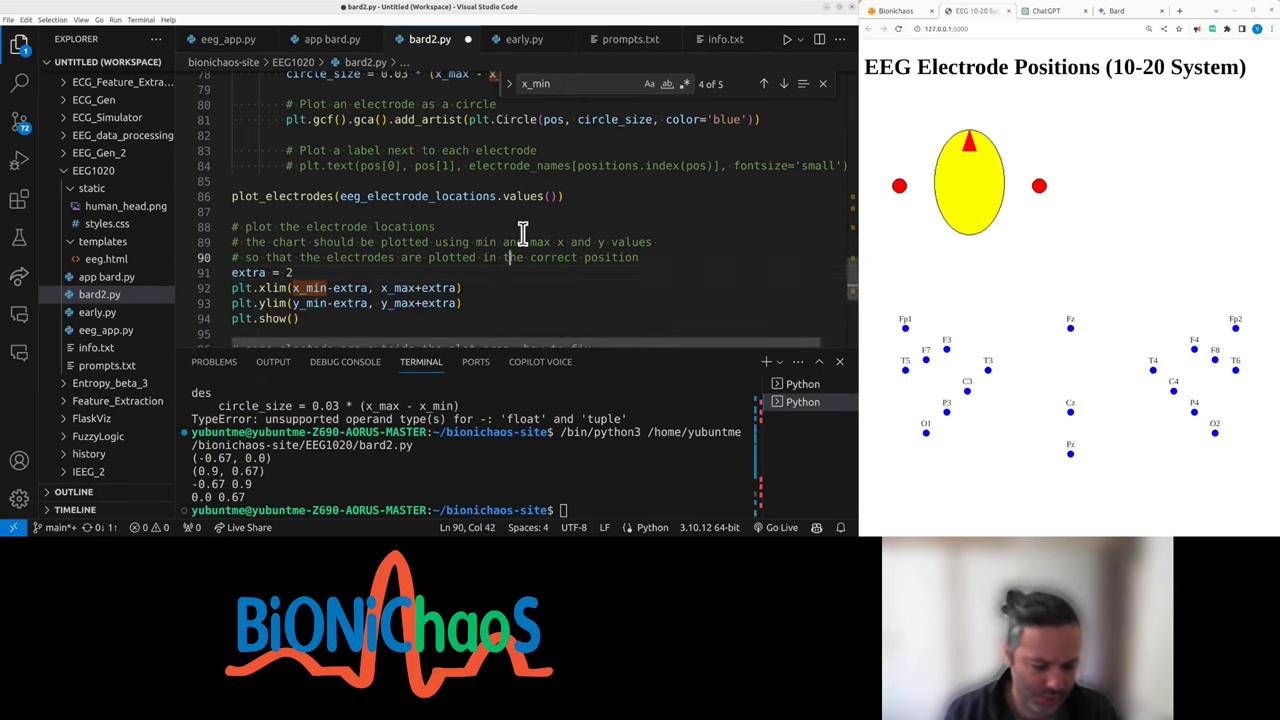
left_click(787, 39)
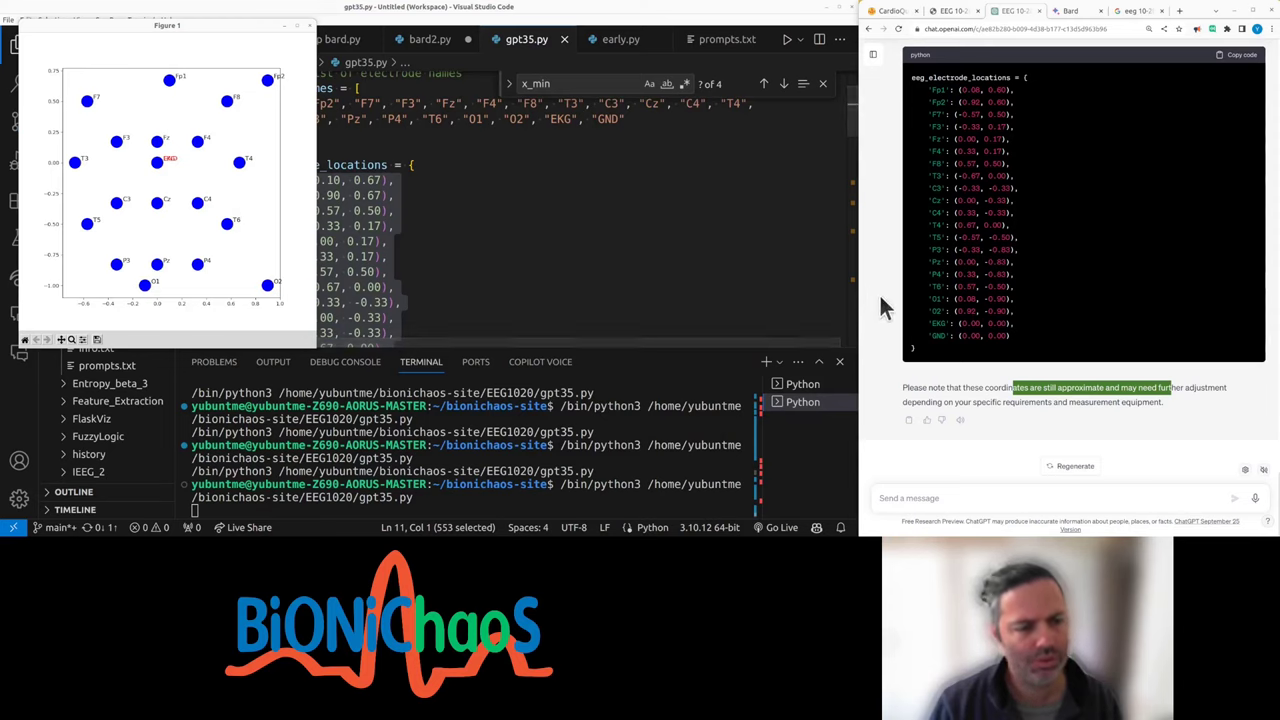
scroll(1012, 260, "up", 5)
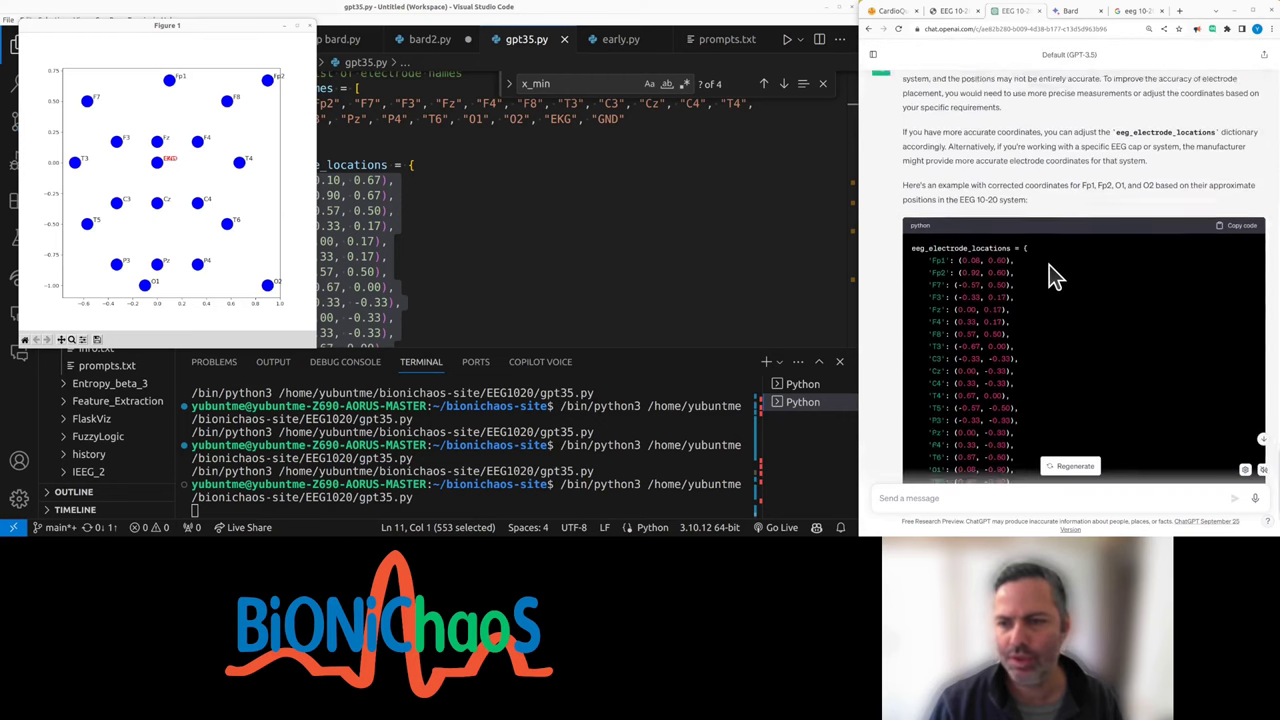
scroll(1049, 265, "up", 3)
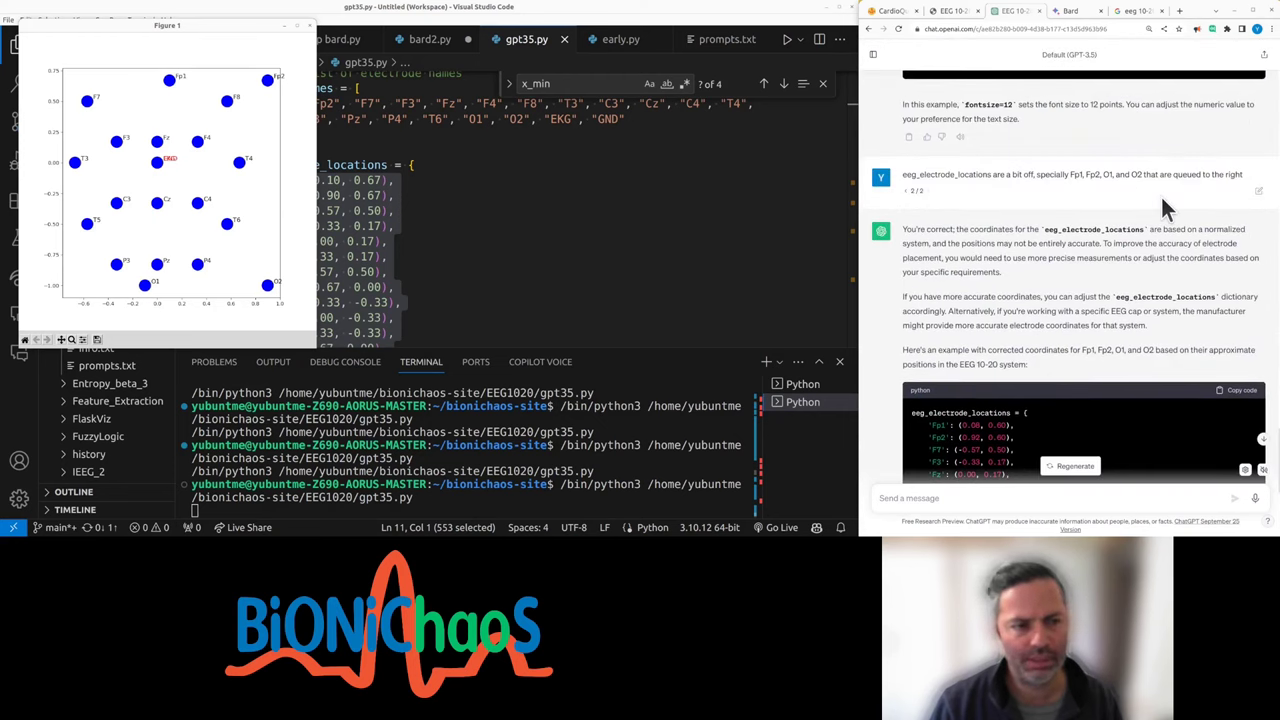
- Switch to the 10-20 coordinates search results and preview the Wikipedia electrode diagram
left_click(1127, 11)
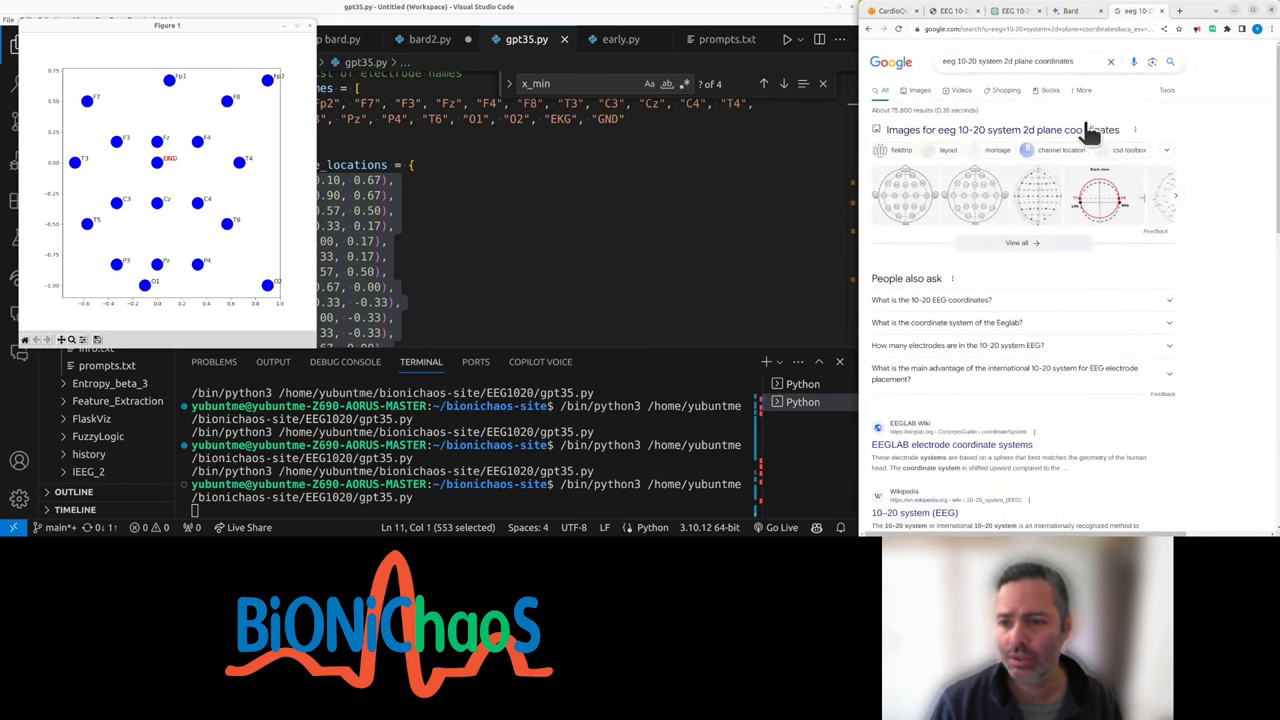
left_click(916, 205)
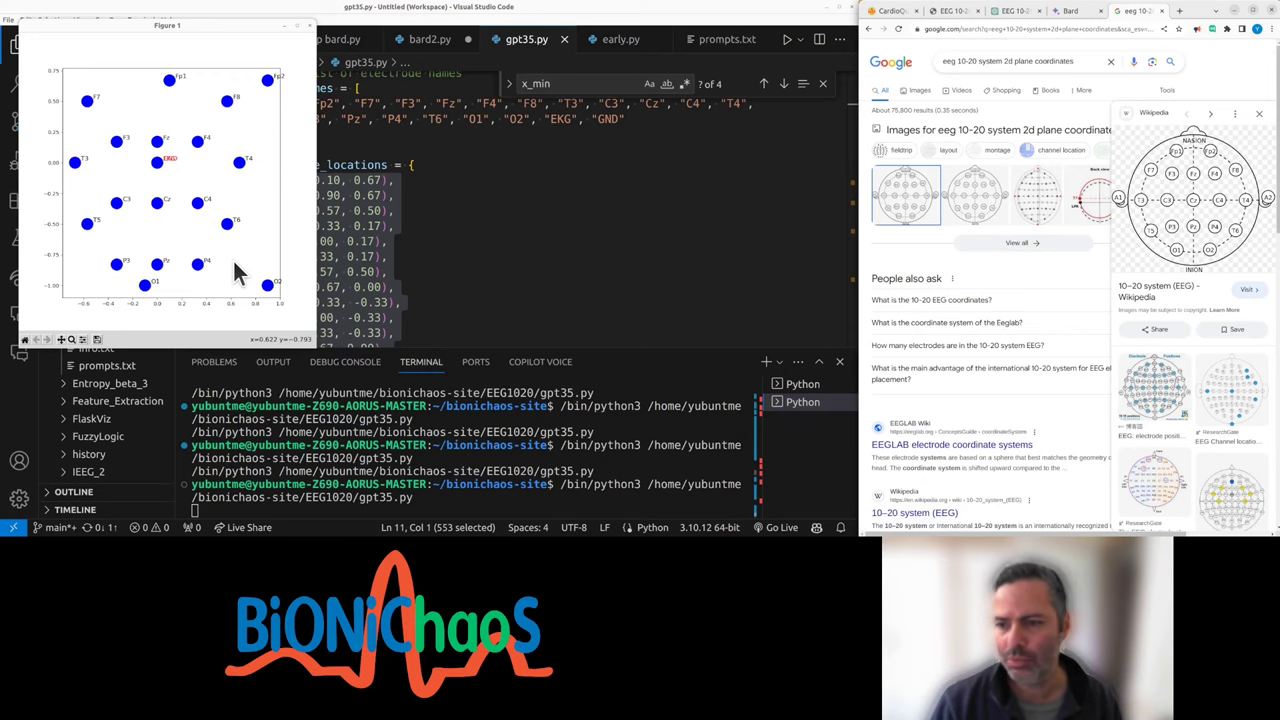
- Resubmit the first prompt with 'on a 2D circle representing a top view of a human head' added
left_click(1015, 10)
type("coordinate")
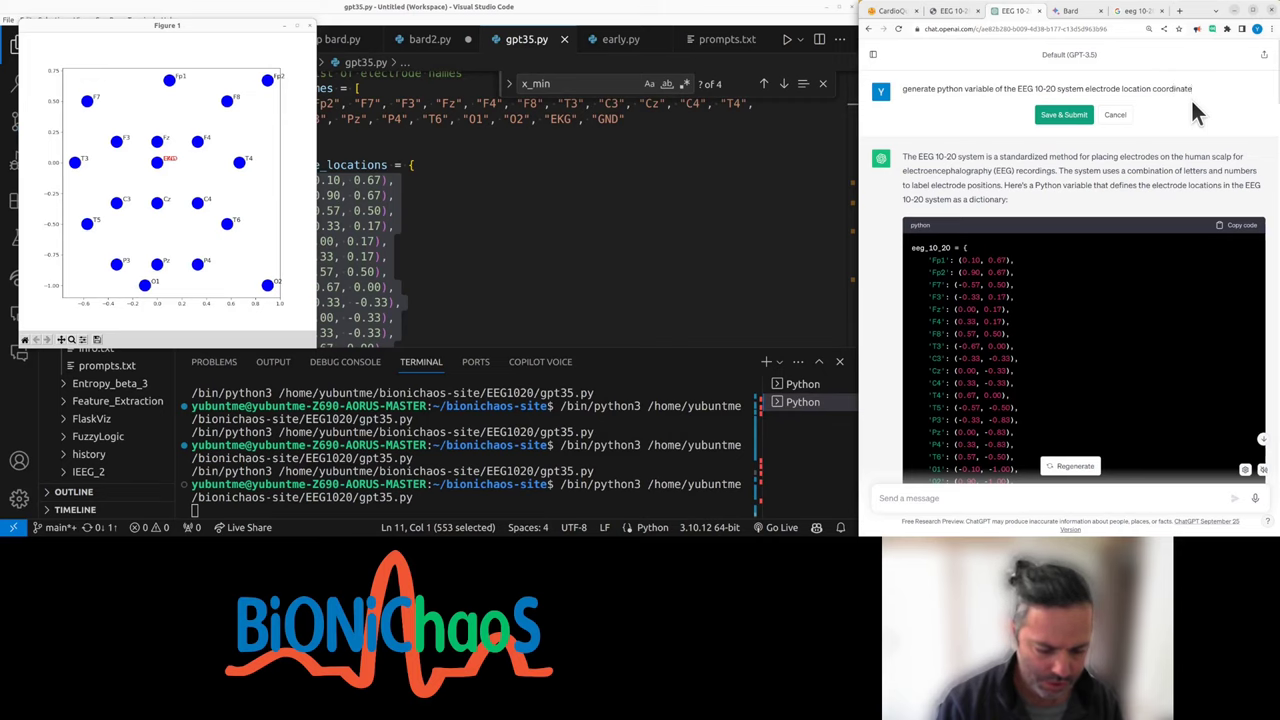
type("s on a")
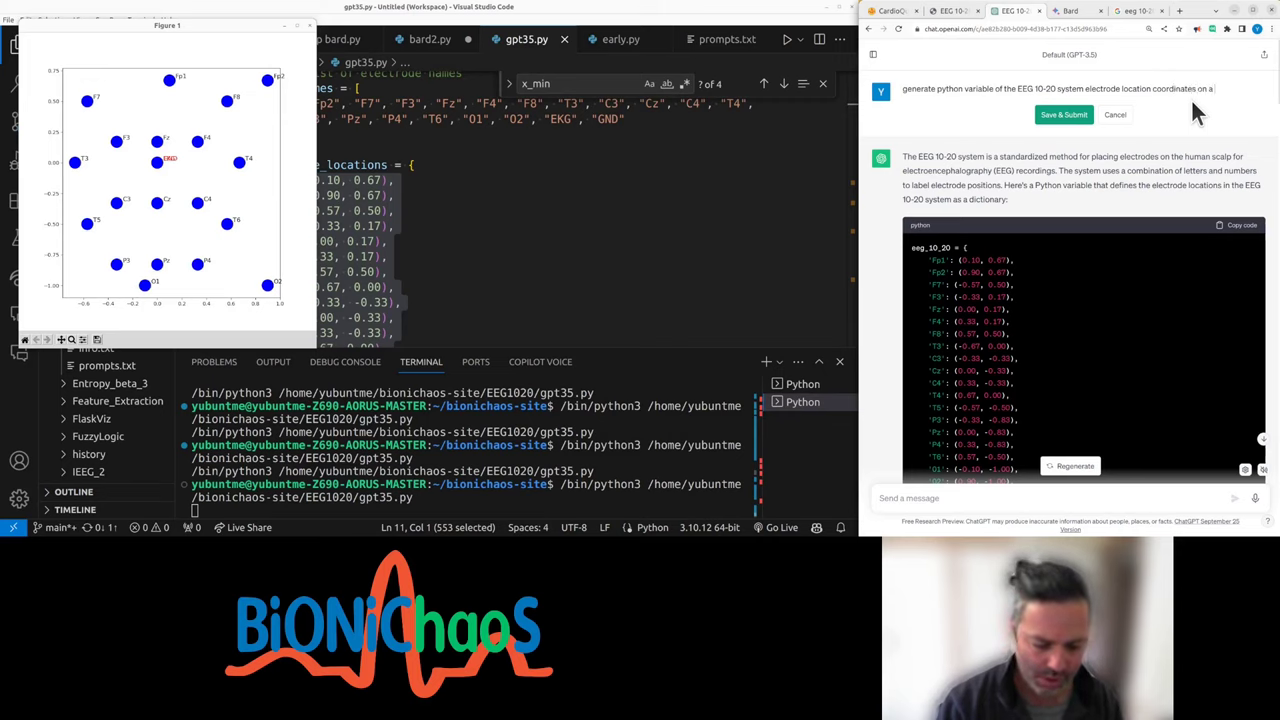
type(" 2D")
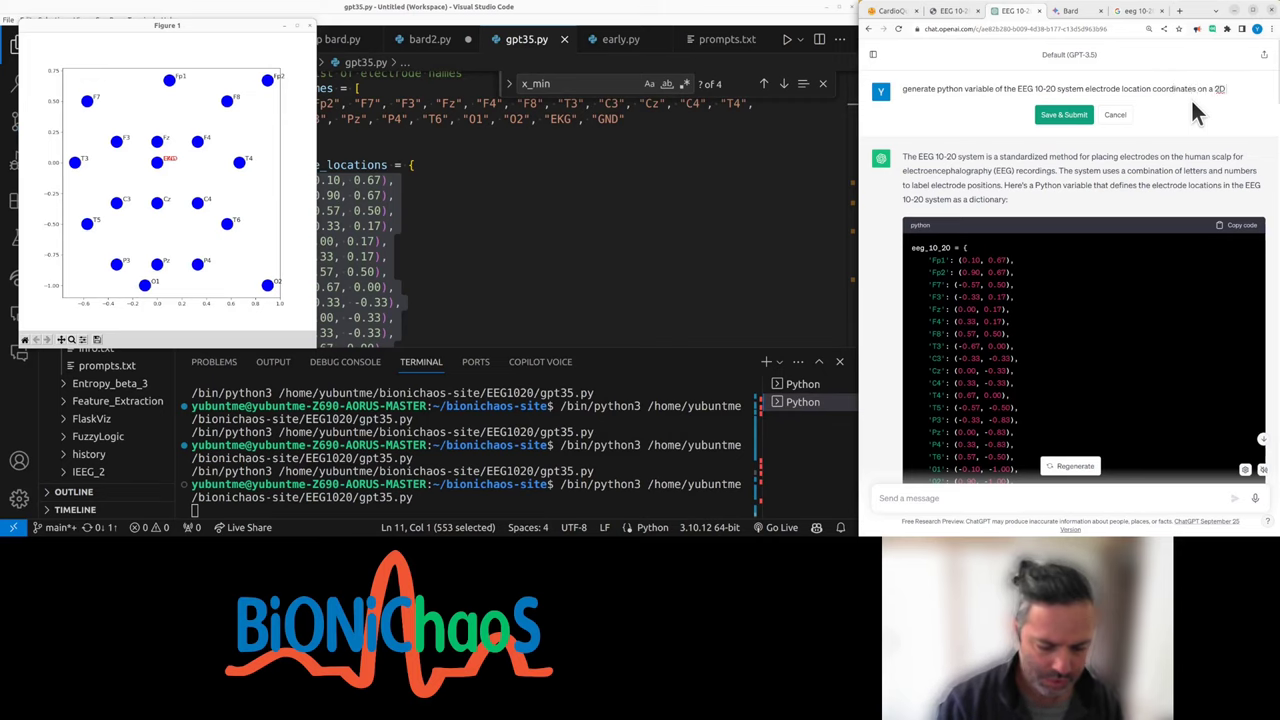
type(" circle r")
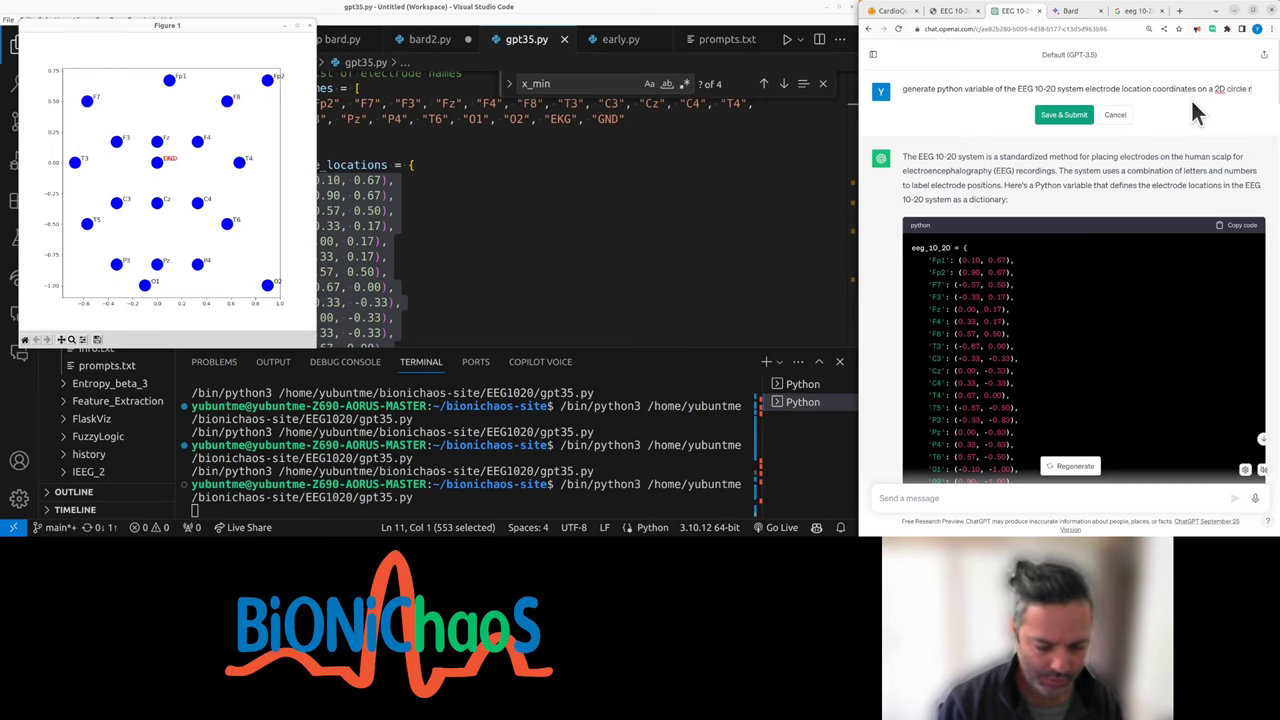
type("eperesenting a top view of")
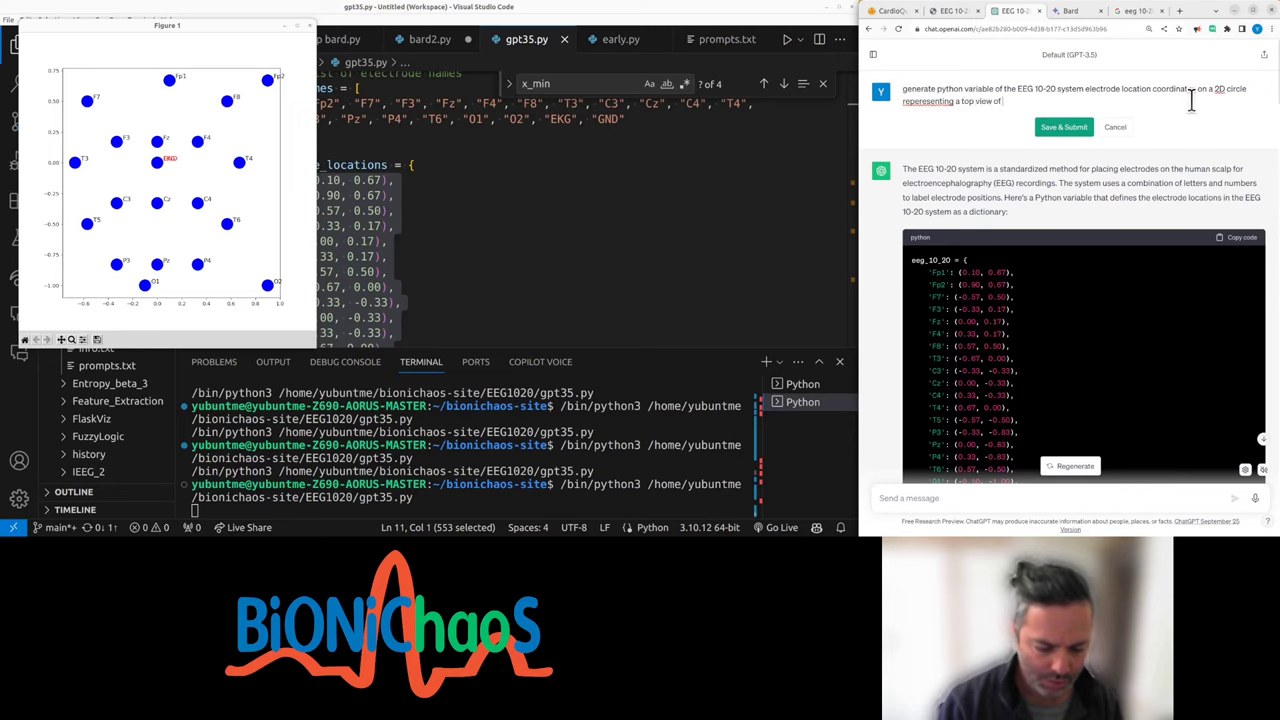
type("head")
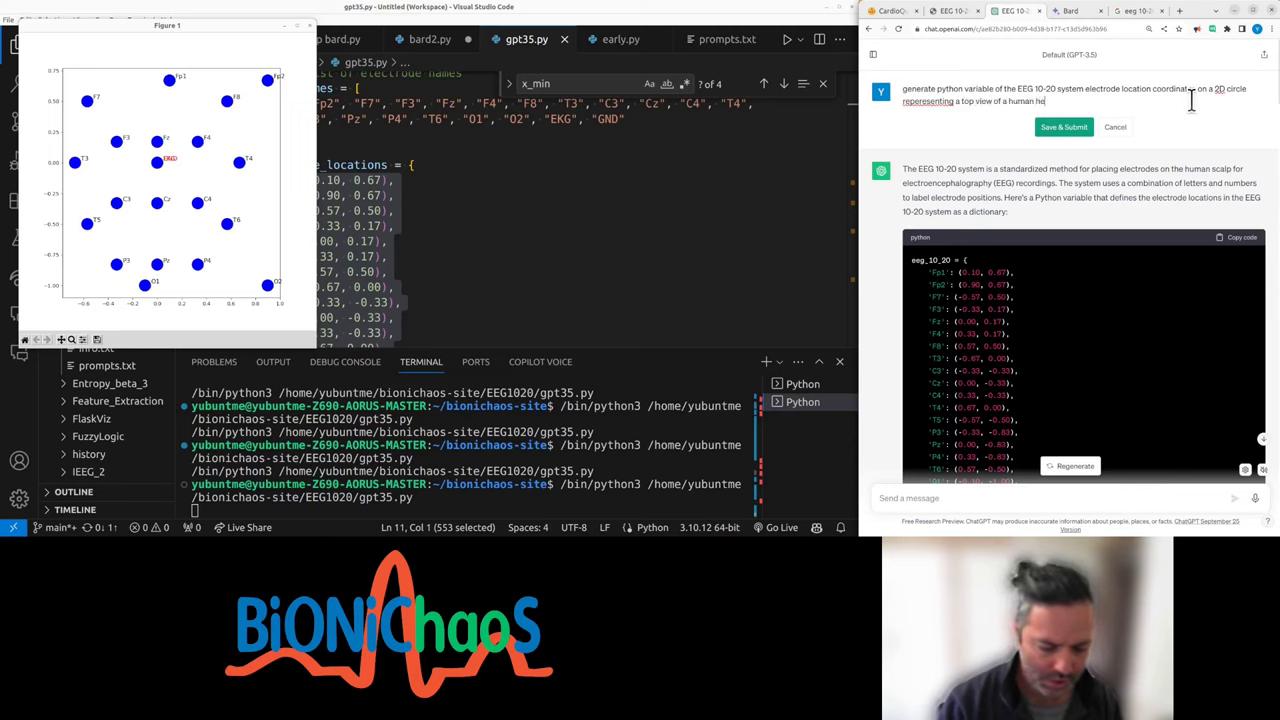
left_click(1064, 127)
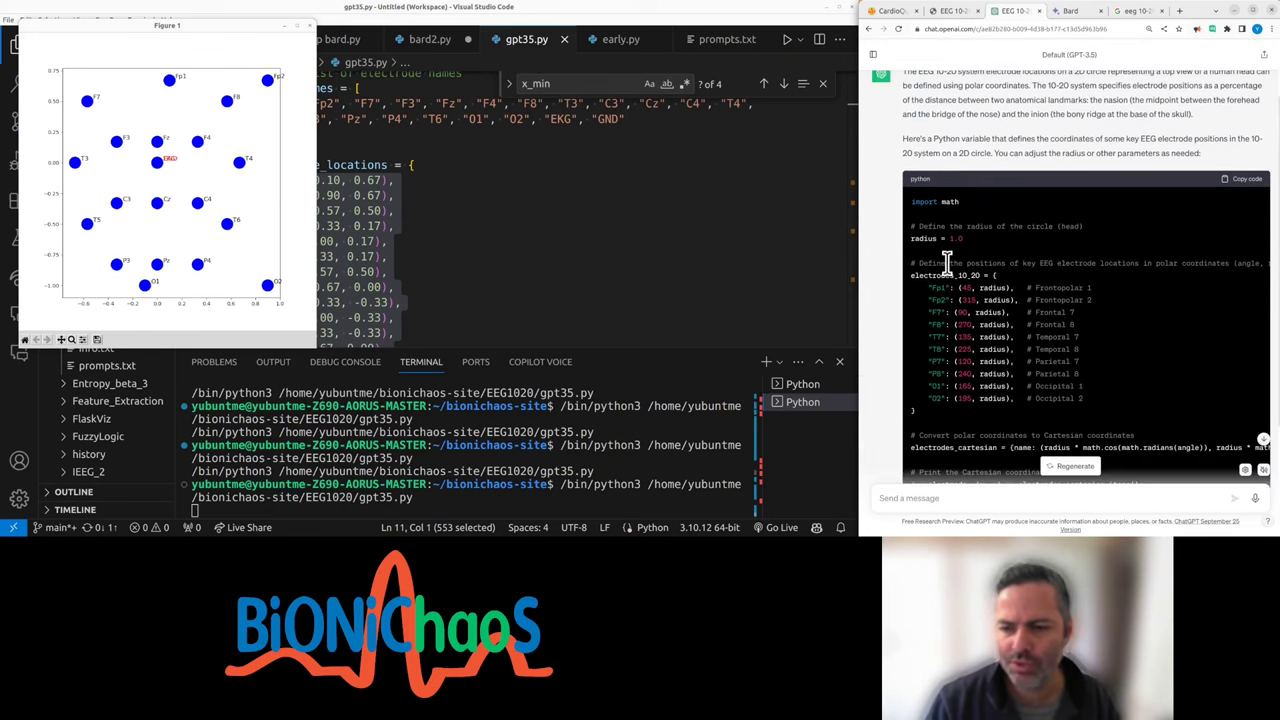
scroll(1005, 299, "down", 2)
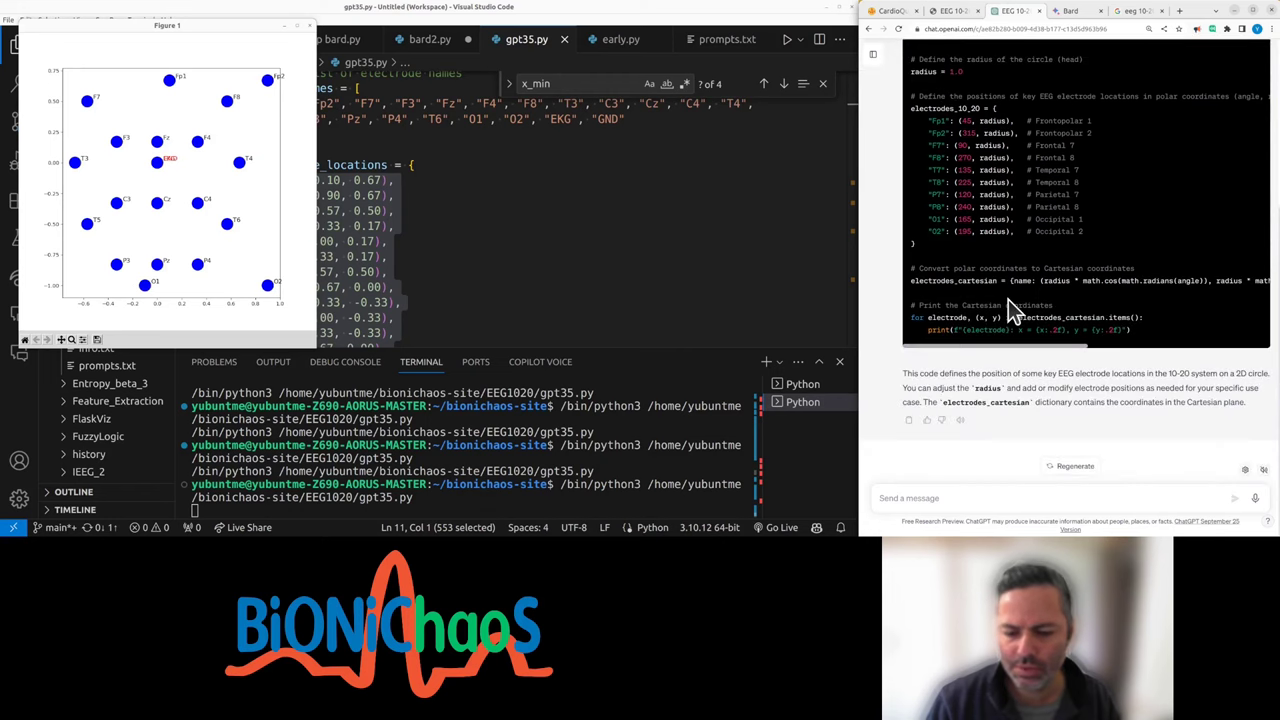
- In gpt35.py, hide the terminal and place the cursor on the empty line after the dictionary
left_click(614, 257)
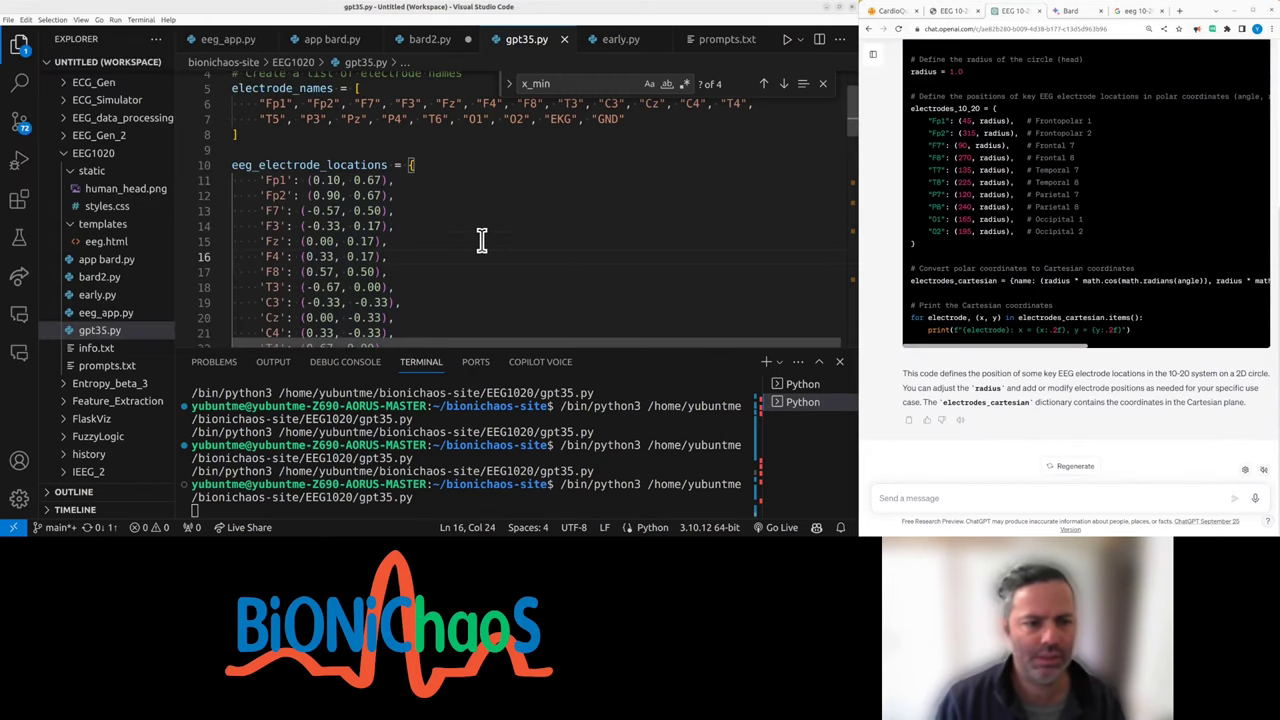
scroll(480, 251, "down", 2)
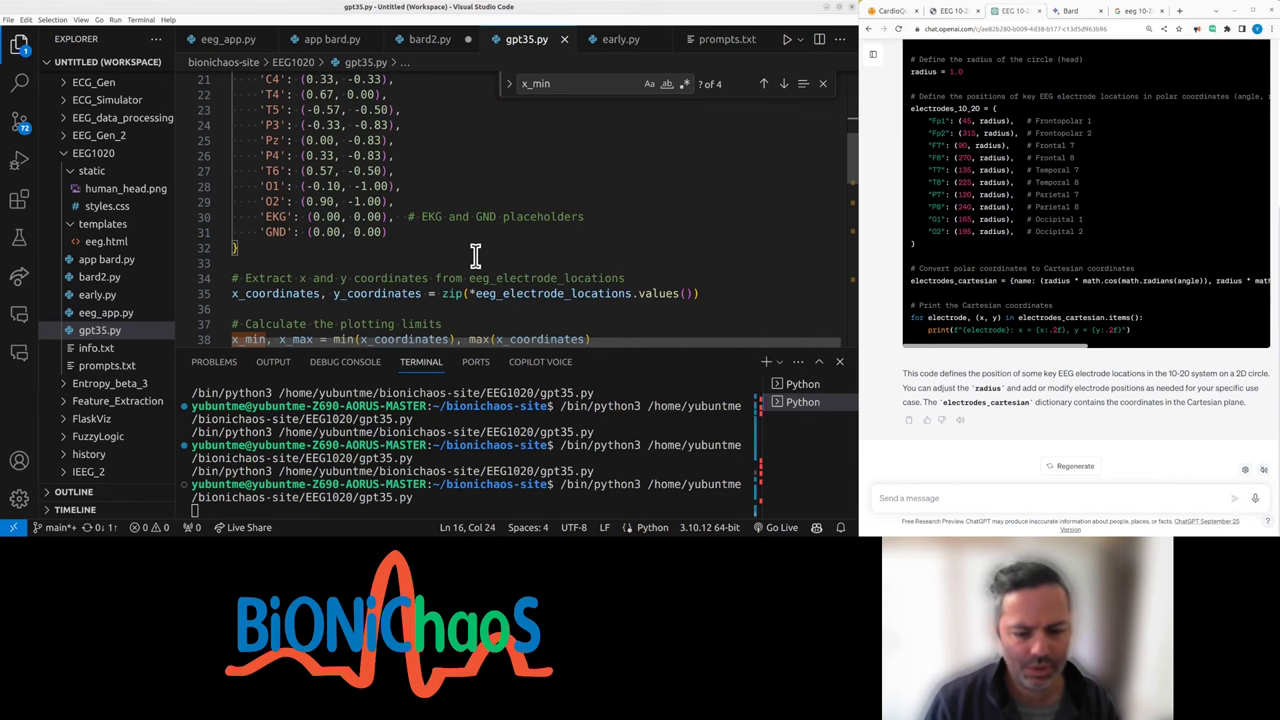
key("ctrl+j")
left_click(236, 262)
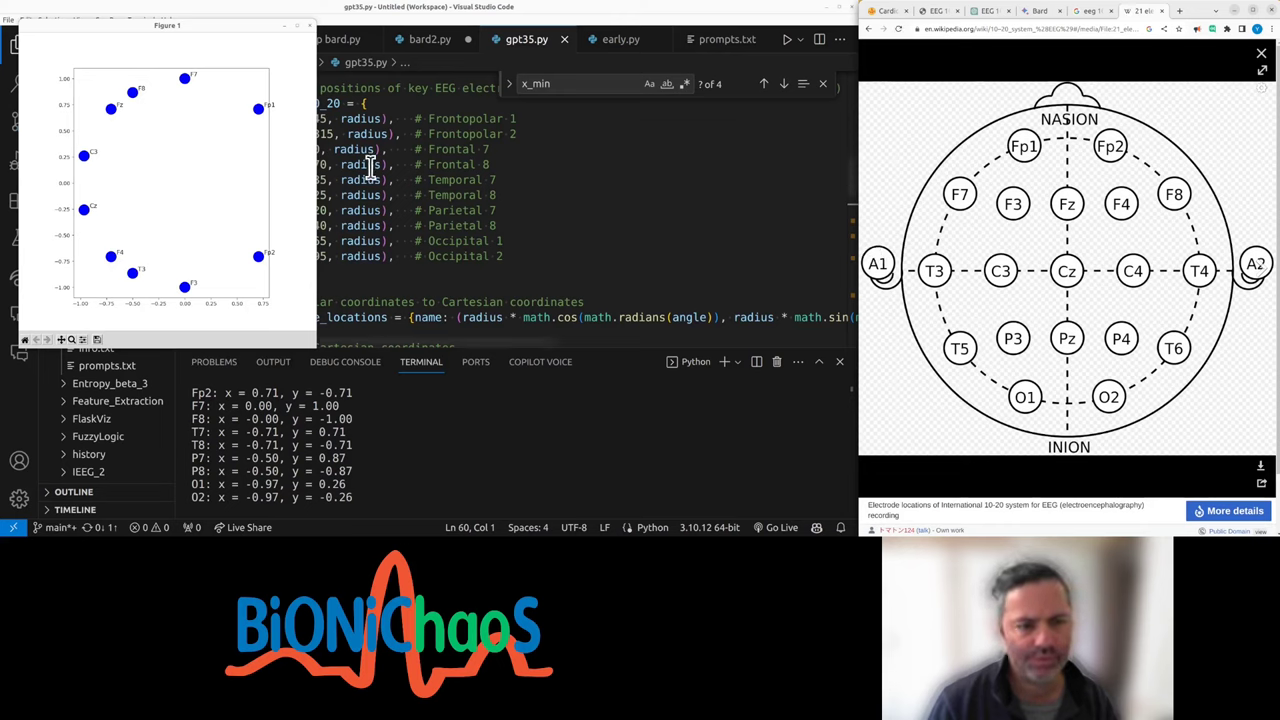
- Add 'Fp1 and Fp2 should be on top of the image' to the first ChatGPT prompt and resubmit
left_click(990, 11)
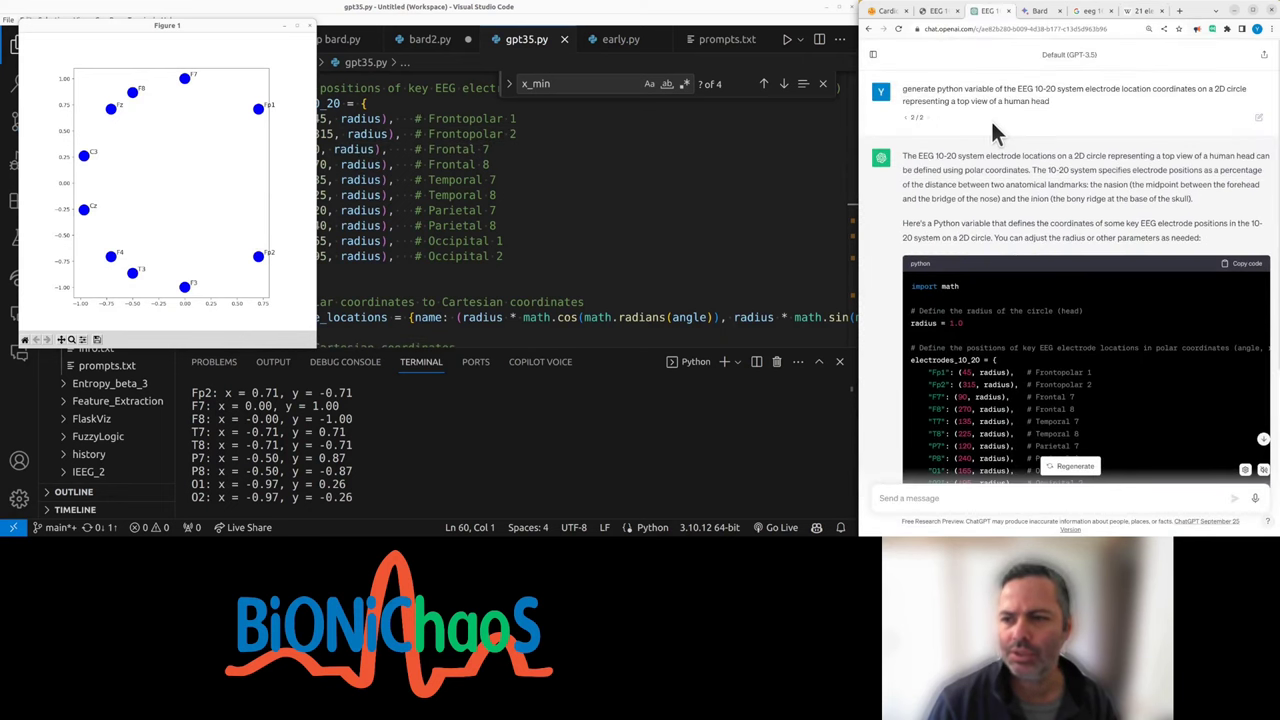
left_click(940, 111)
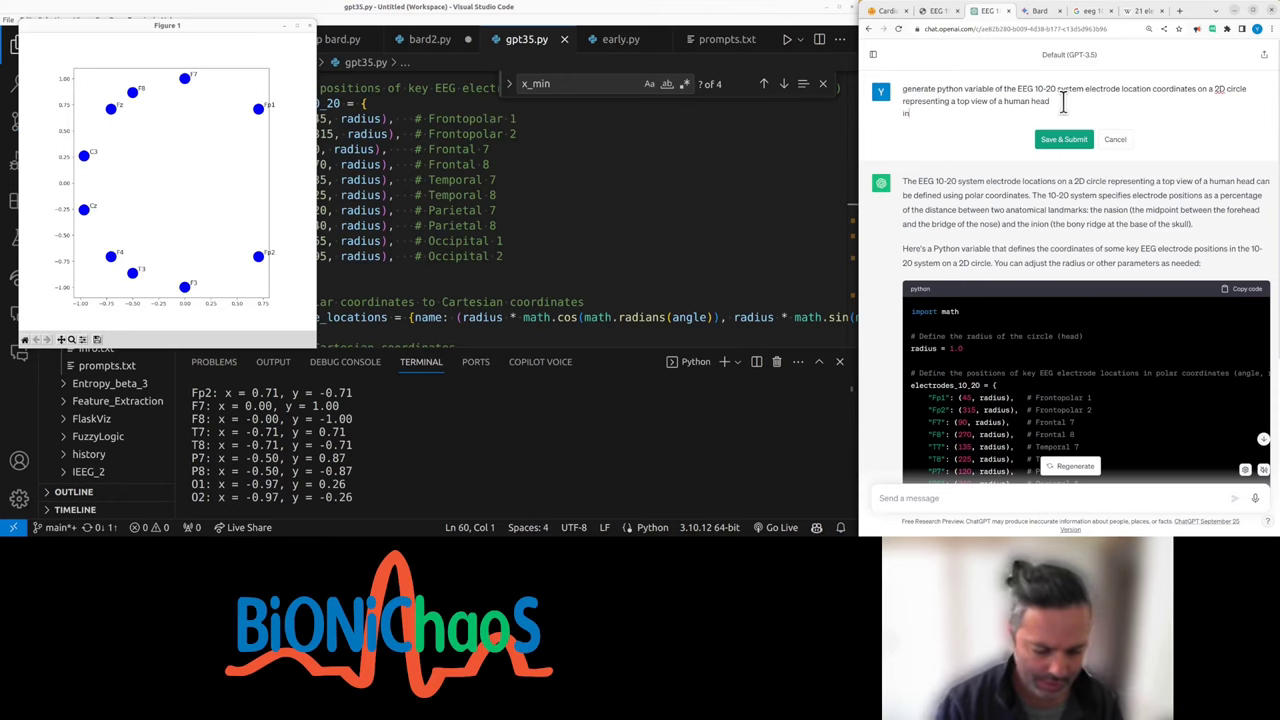
type("include all ")
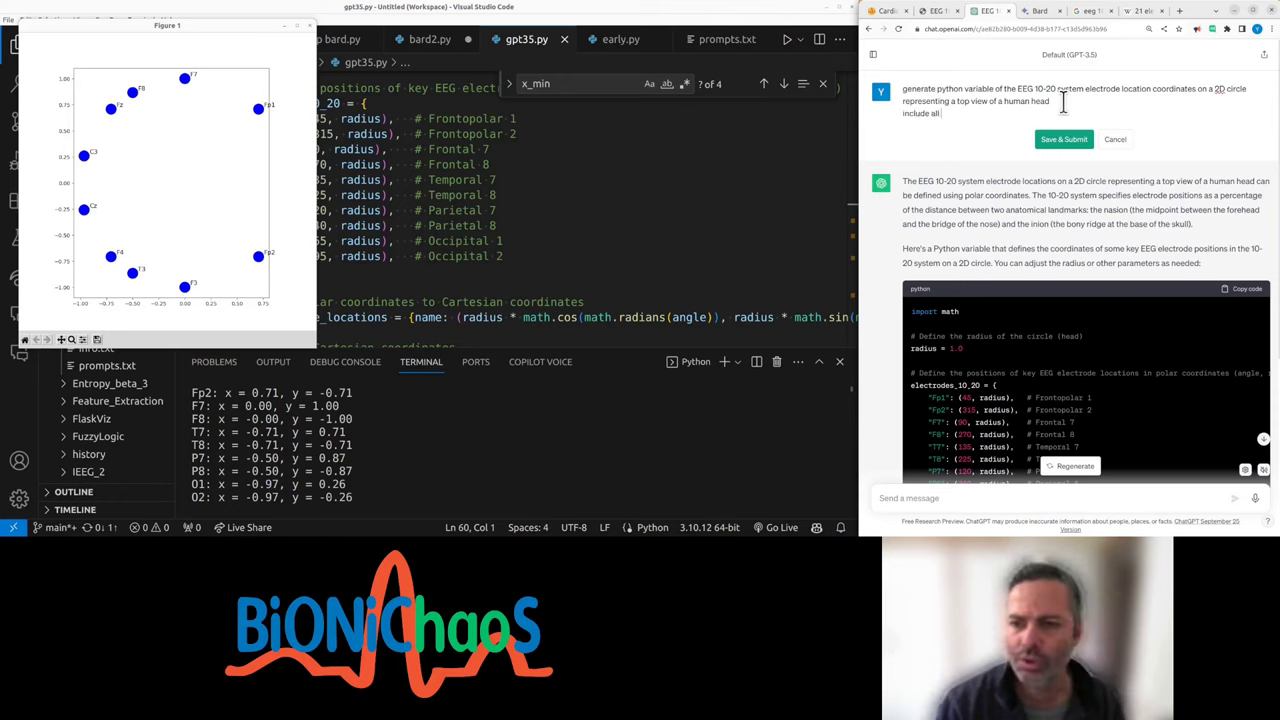
type("electrodes")
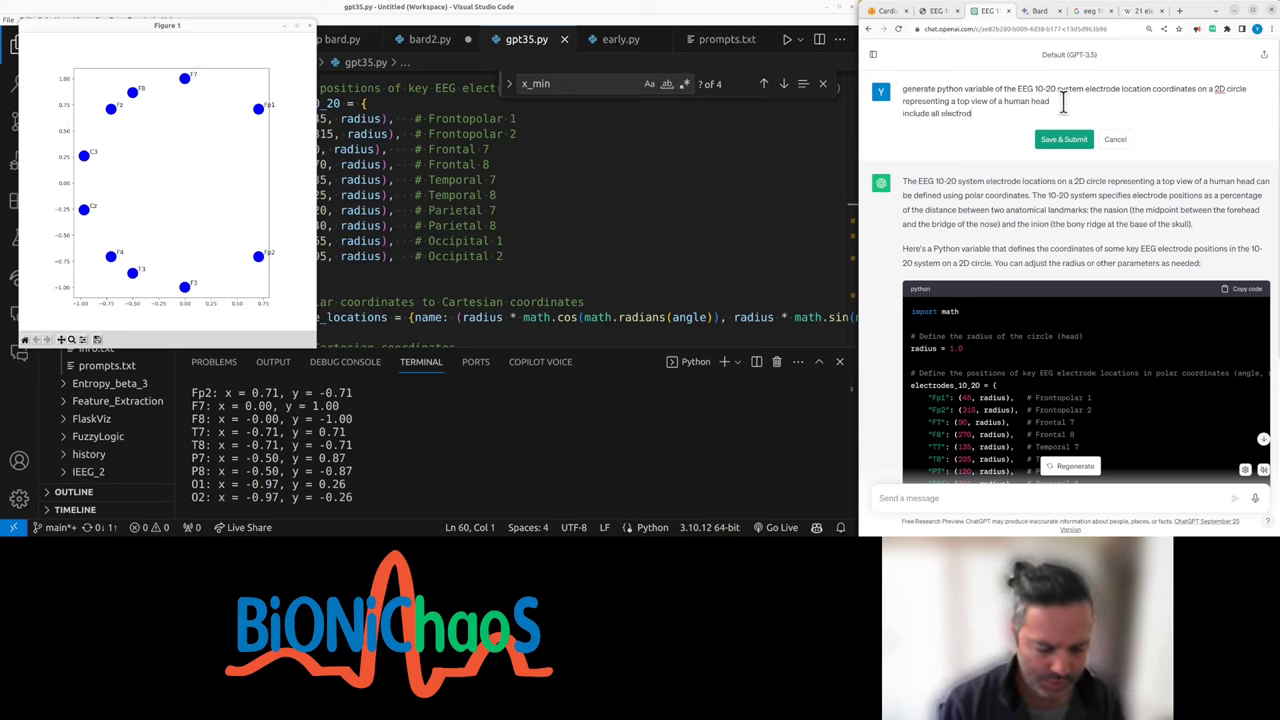
key("shift+Return")
type("Fp1")
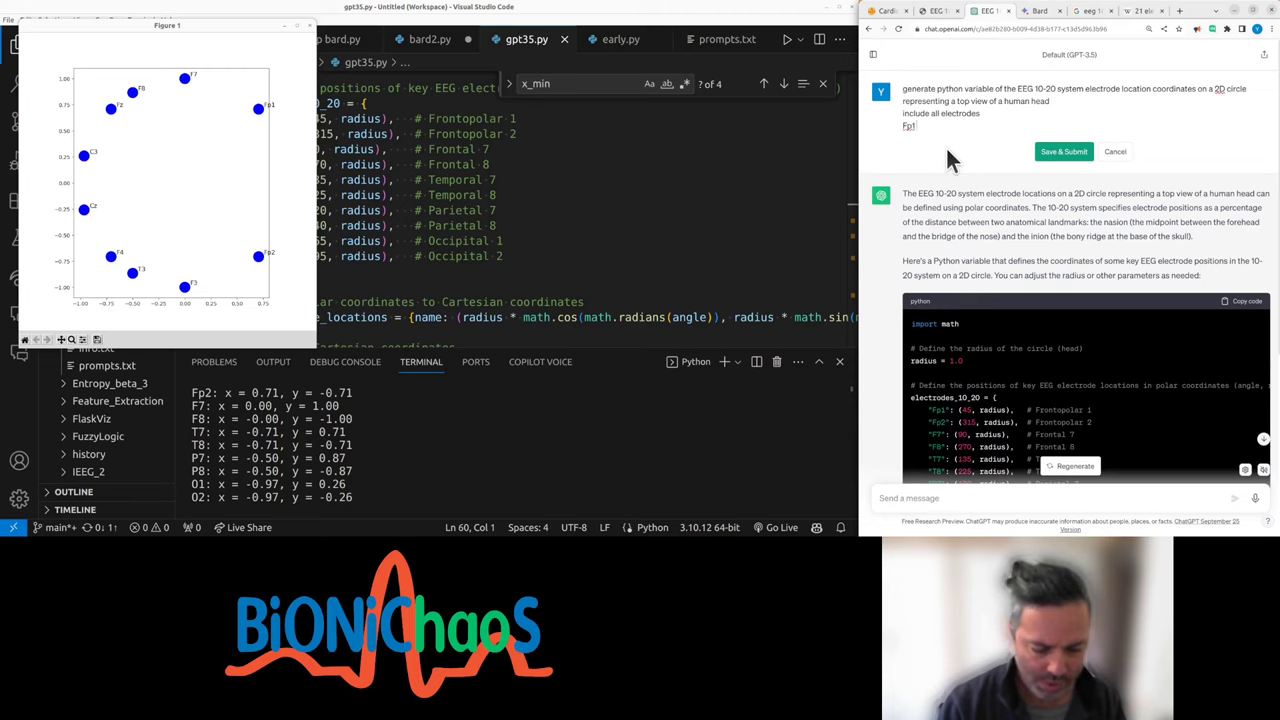
type(" and Fp2")
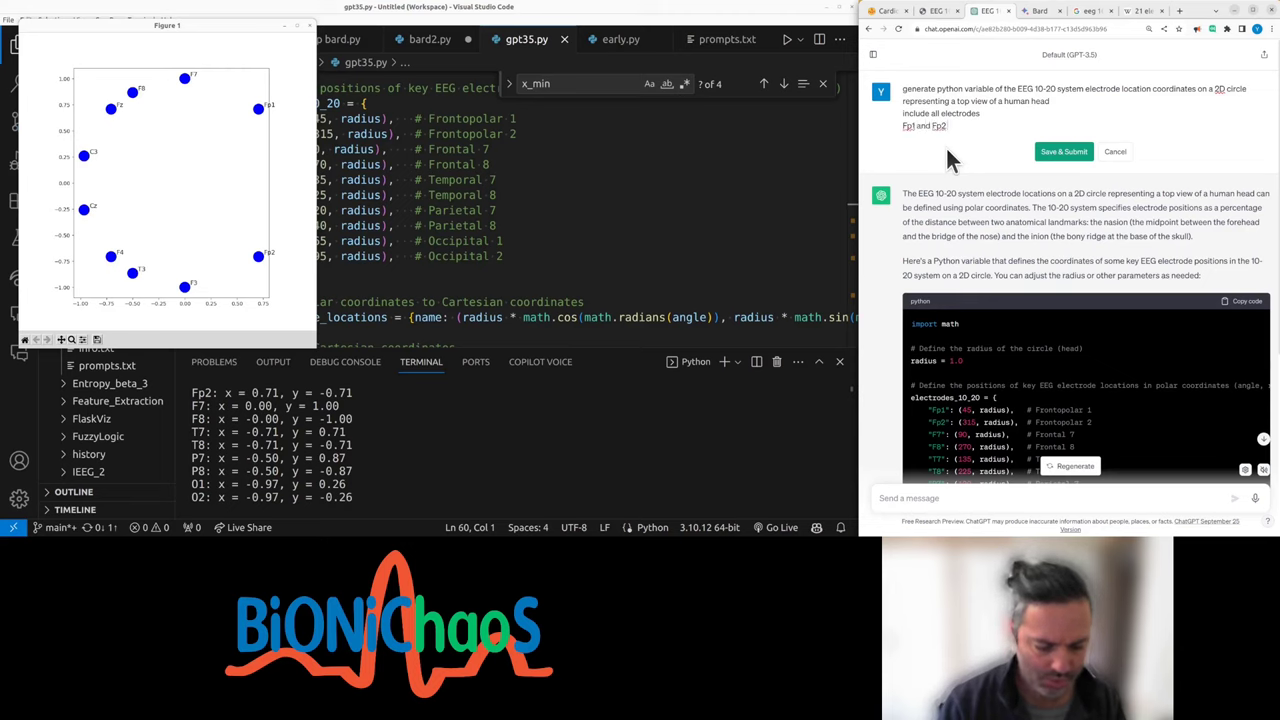
type(" should be on")
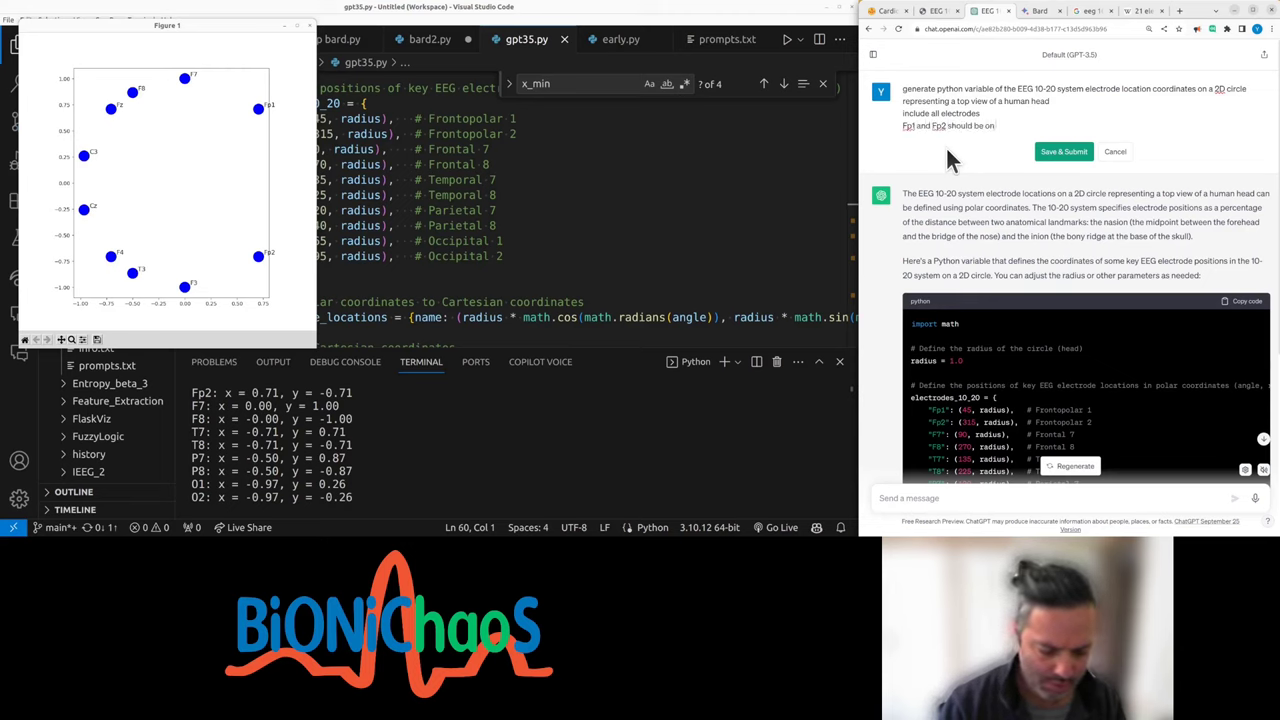
type(" top of the")
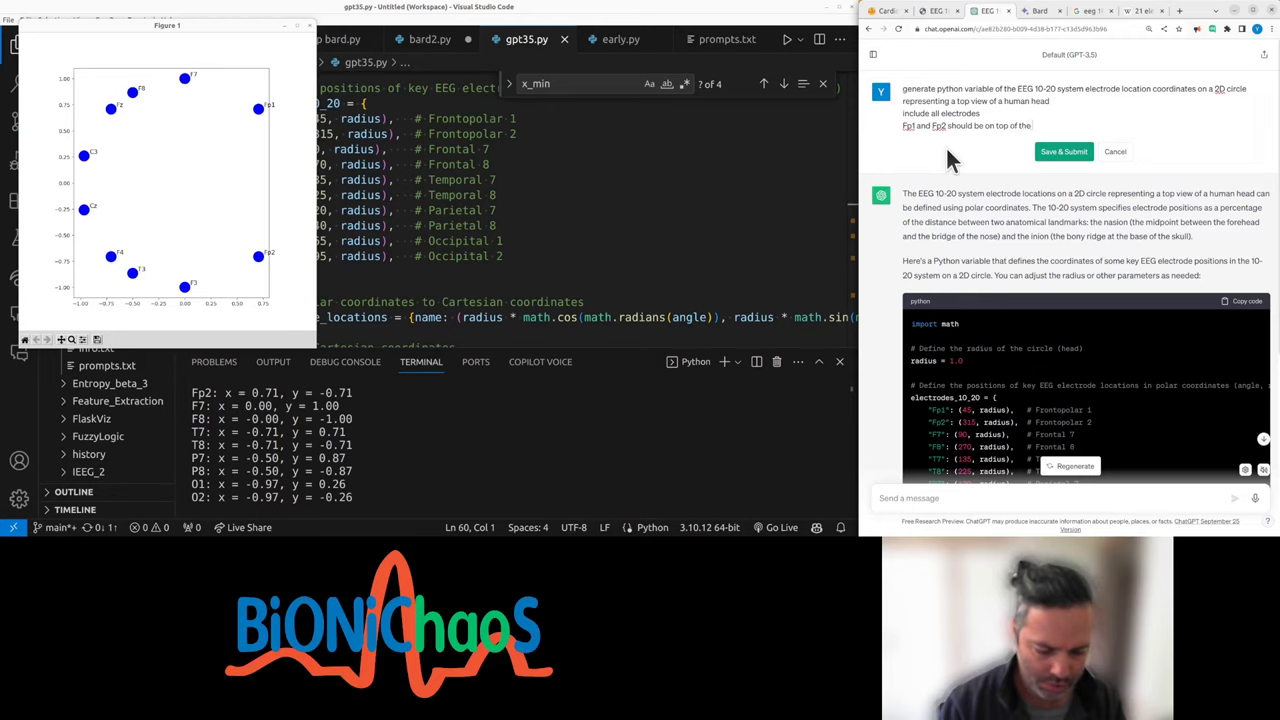
type(" image")
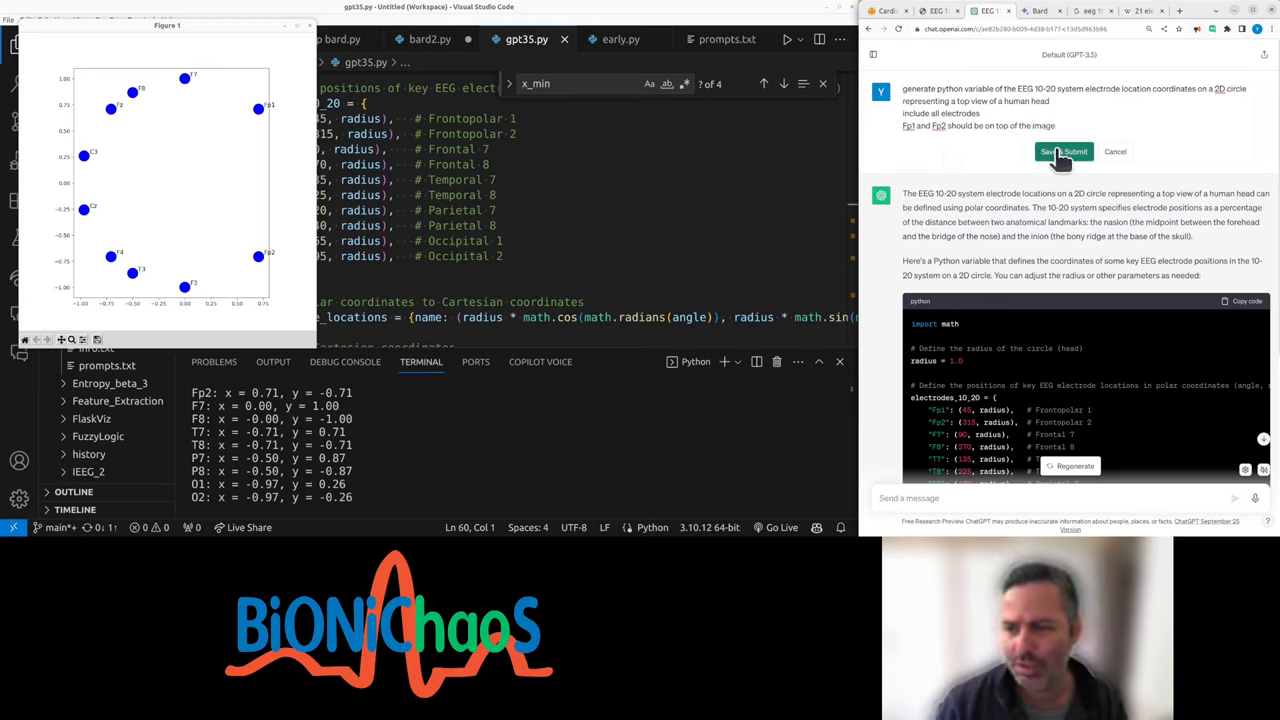
left_click(1063, 151)
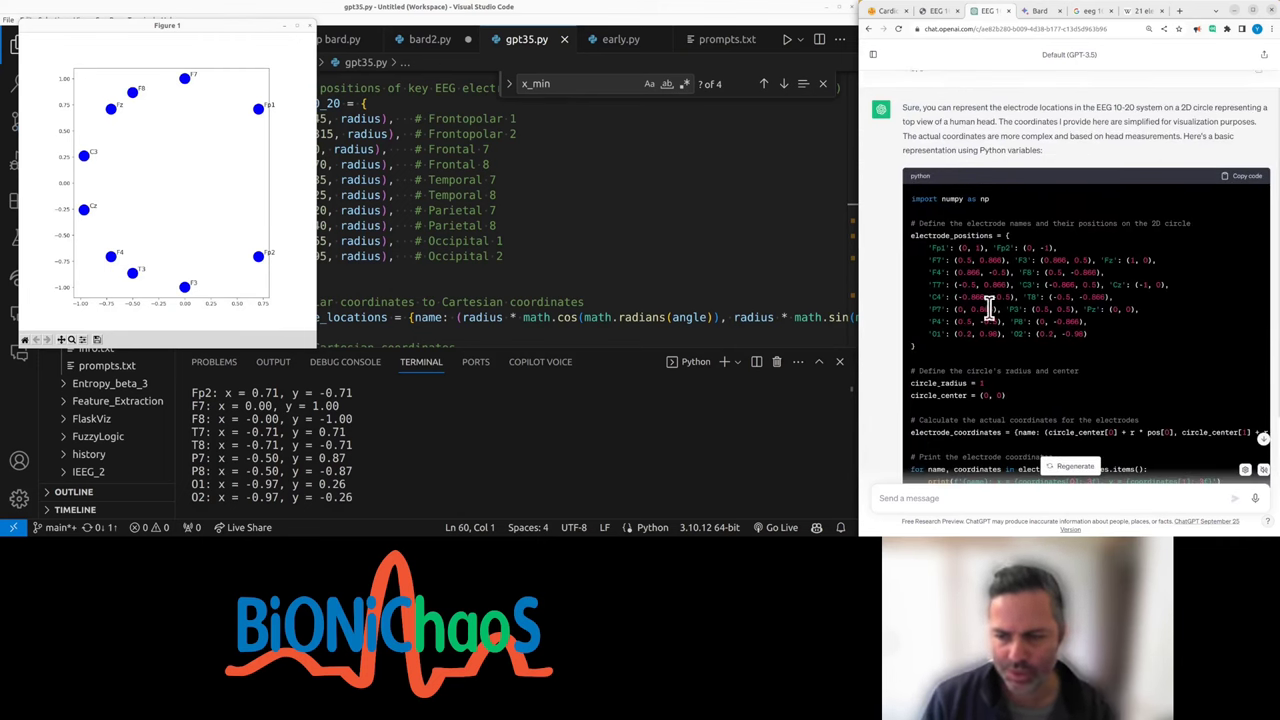
- Paste ChatGPT's circle_radius fix into gpt35.py and grab the eeg_electrode_locations name
left_click(1145, 11)
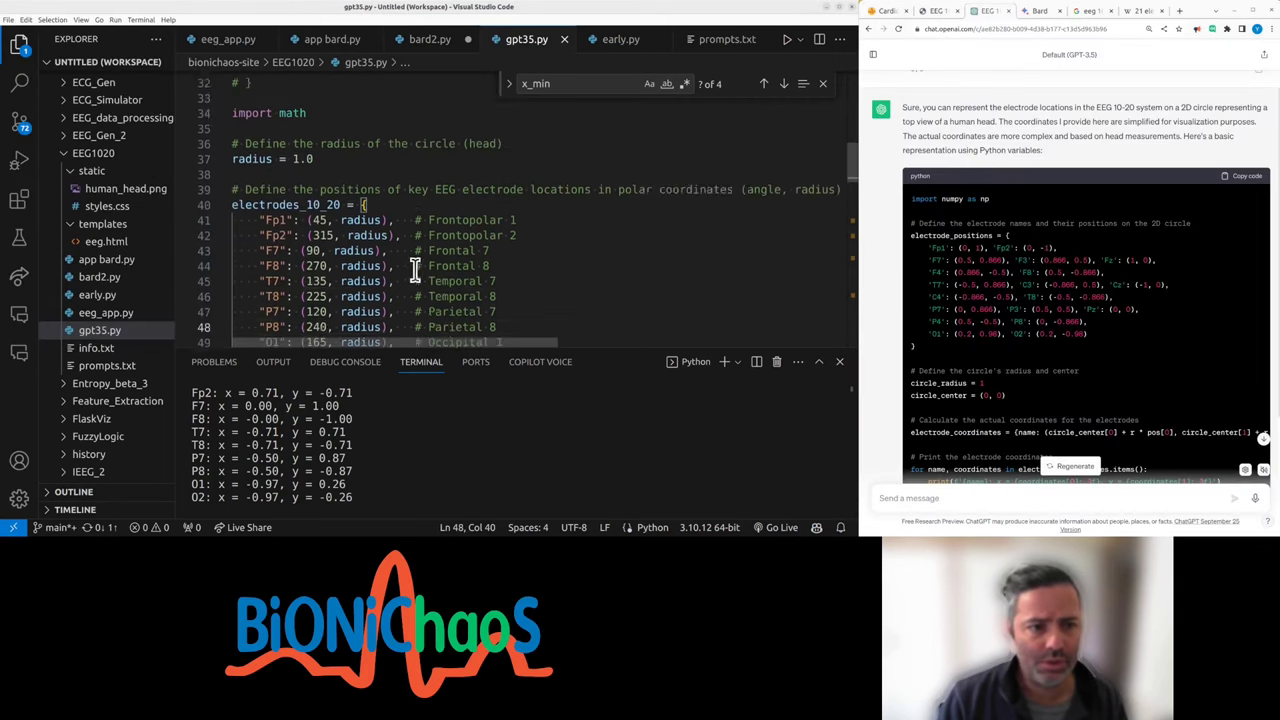
scroll(460, 225, "up", 10)
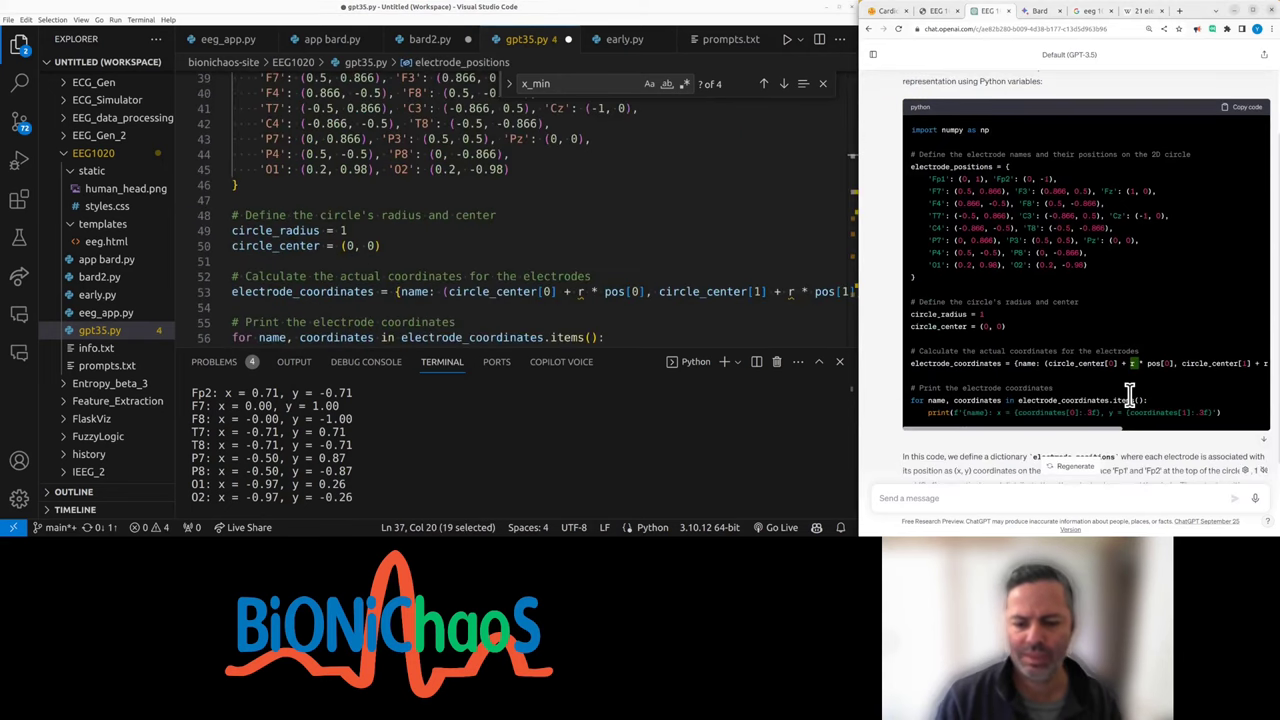
scroll(560, 290, "down", 2)
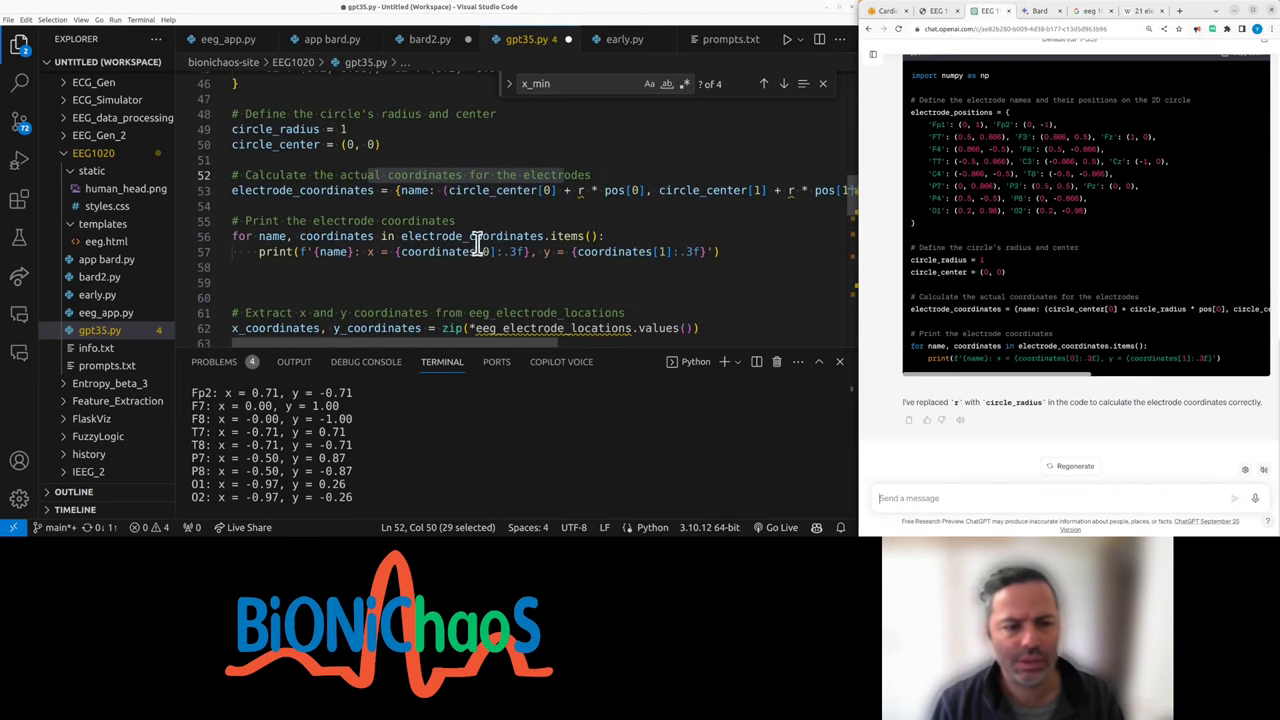
key("ctrl+v")
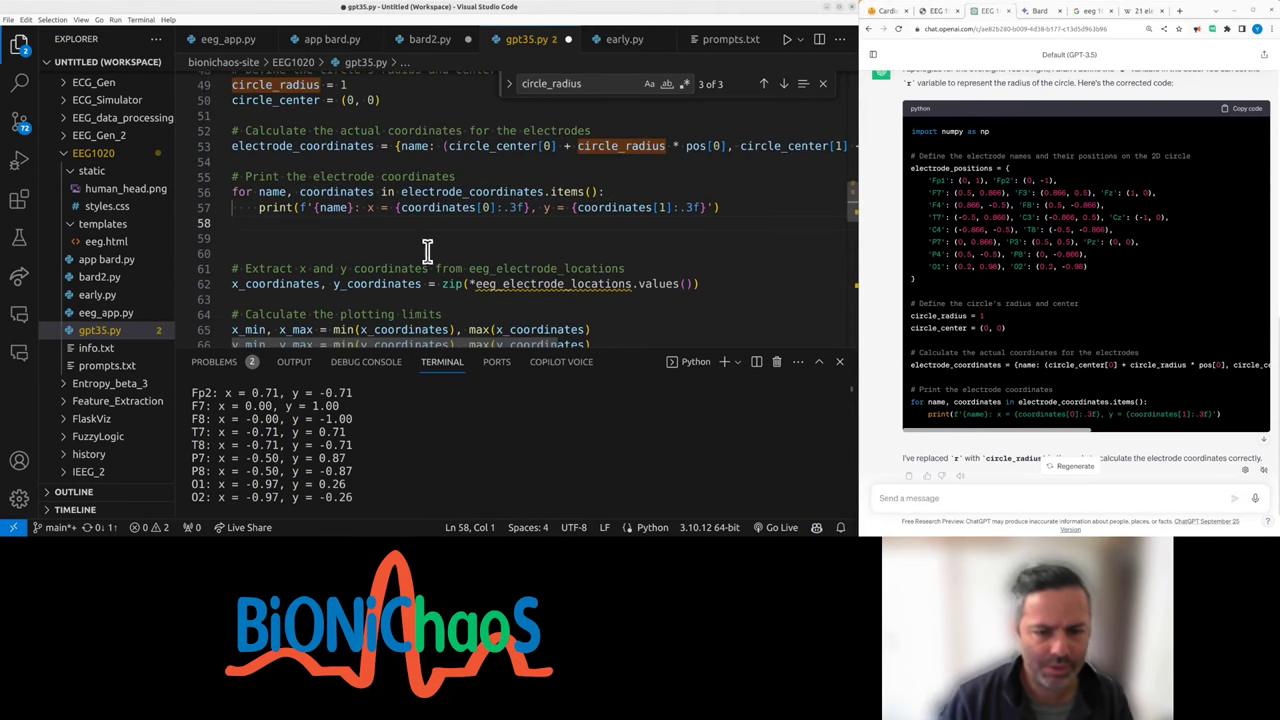
double_click(553, 283)
key("ctrl+f")
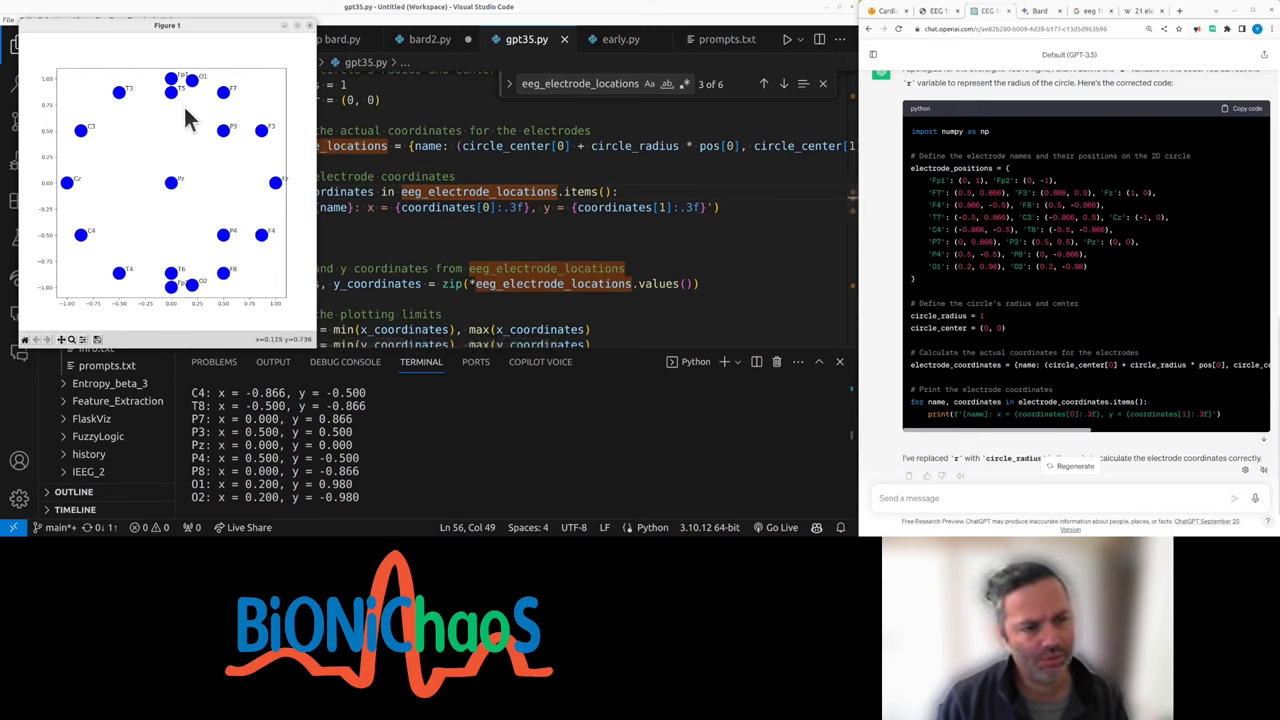
- Close the old plot and rename electrode_positions to eeg_electrode_locations
left_click(309, 29)
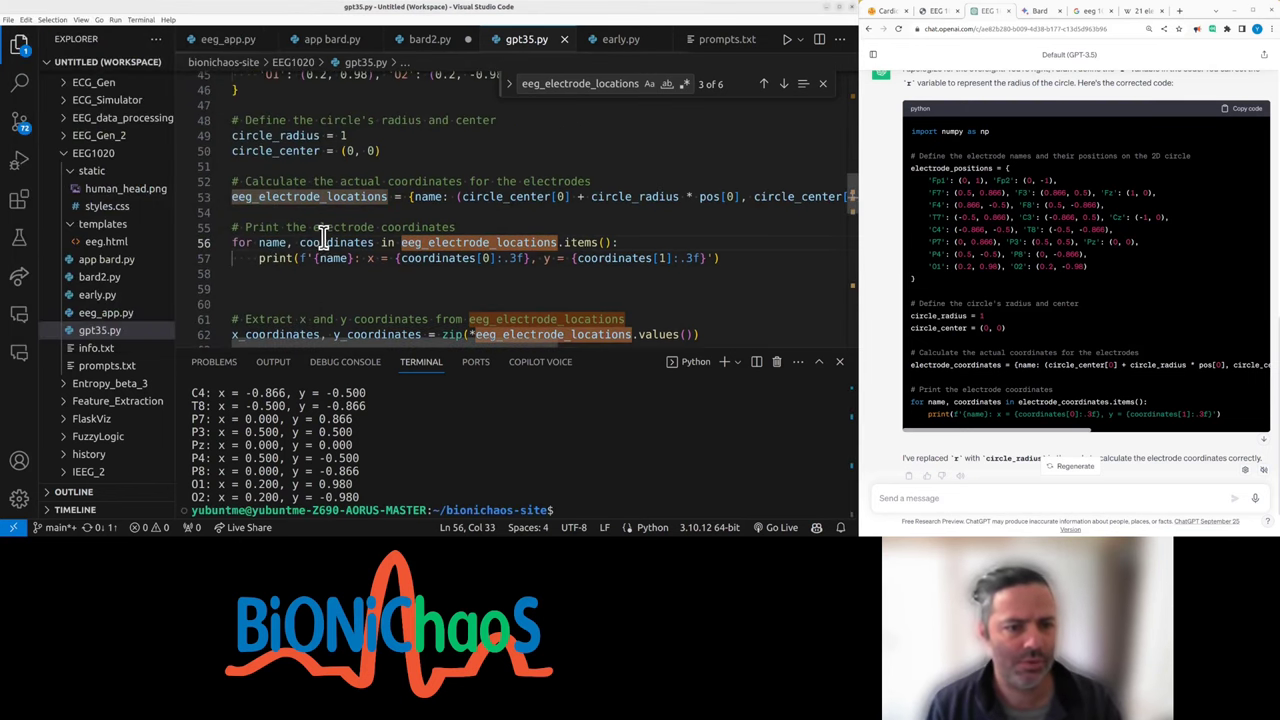
scroll(323, 237, "up", 2)
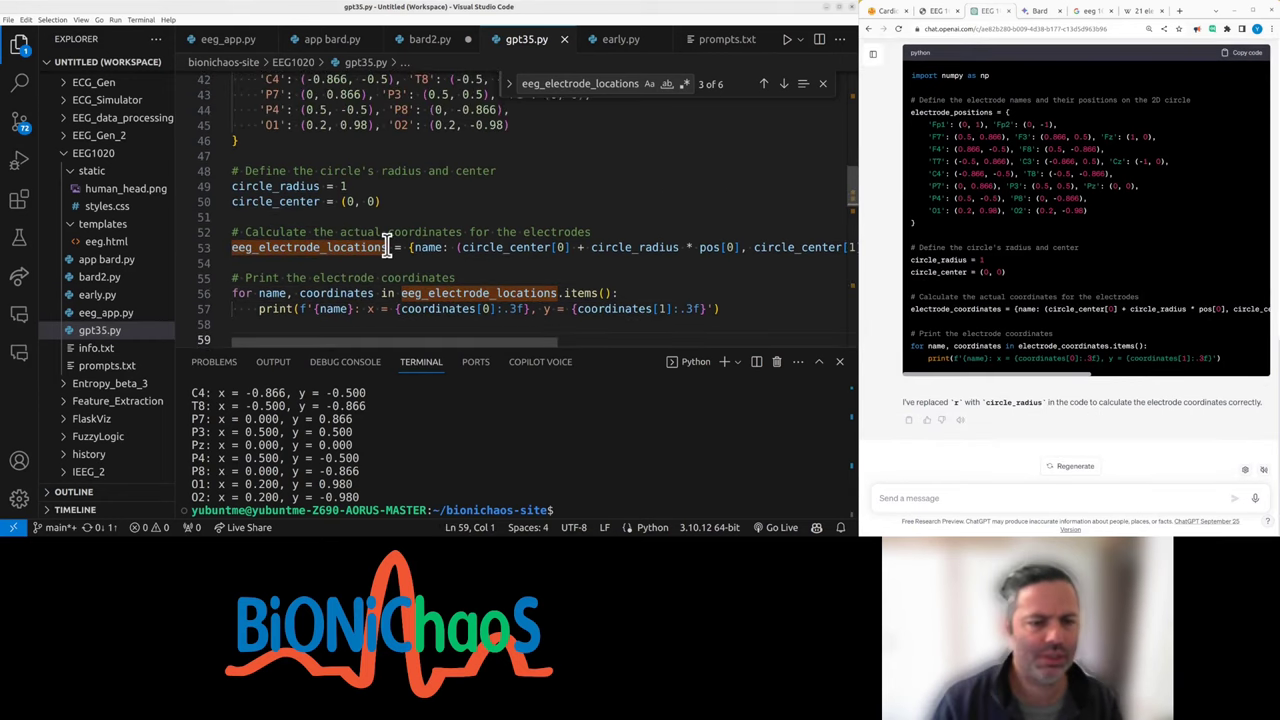
double_click(386, 247)
key("ctrl+c")
scroll(386, 247, "up", 5)
double_click(312, 257)
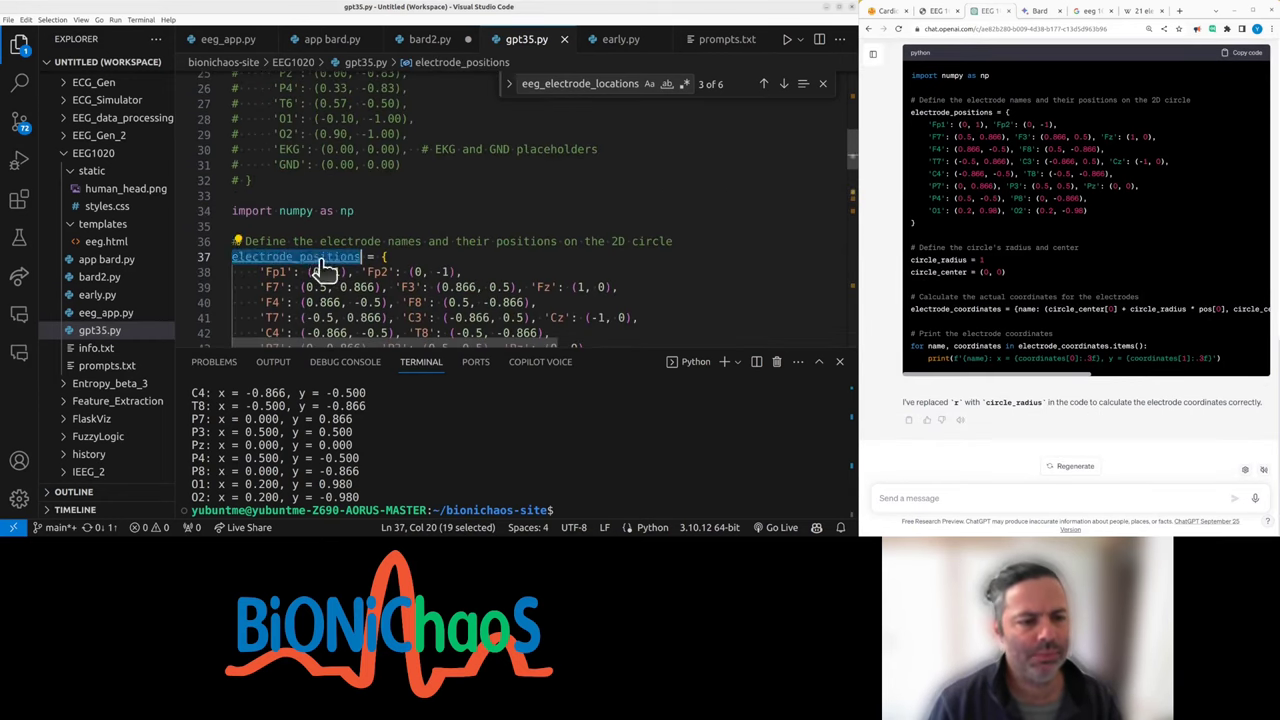
key("ctrl+v")
scroll(410, 280, "down", 5)
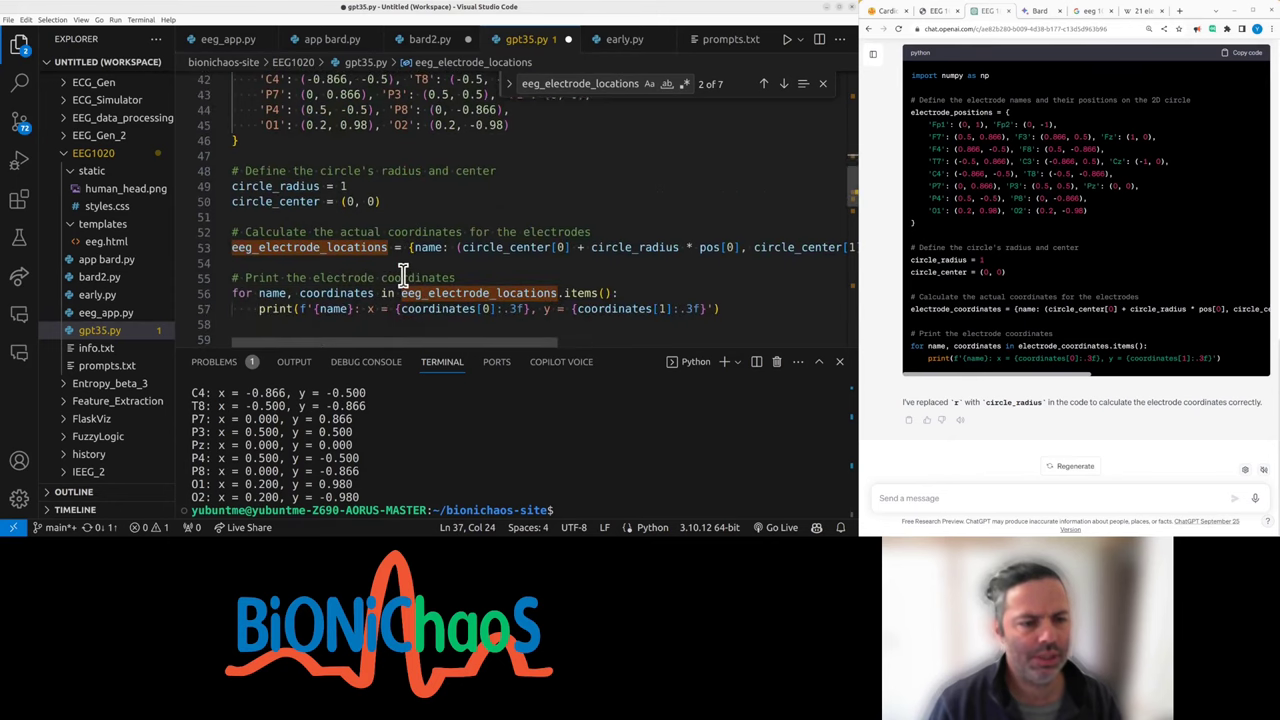
scroll(403, 276, "down", 1)
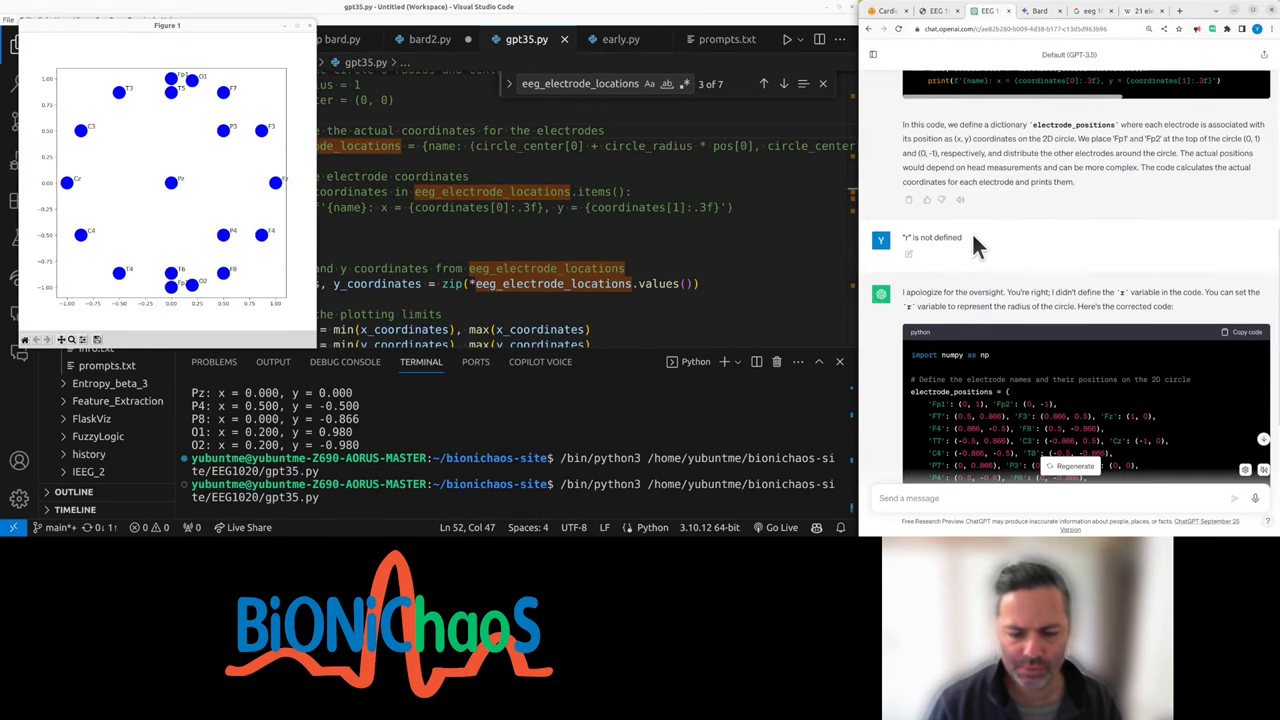
scroll(975, 243, "up", 10)
- Edit the first ChatGPT prompt: delete 'circle' and join the head and Fp1/Fp2 lines
left_click_drag(1111, 88, 1161, 88)
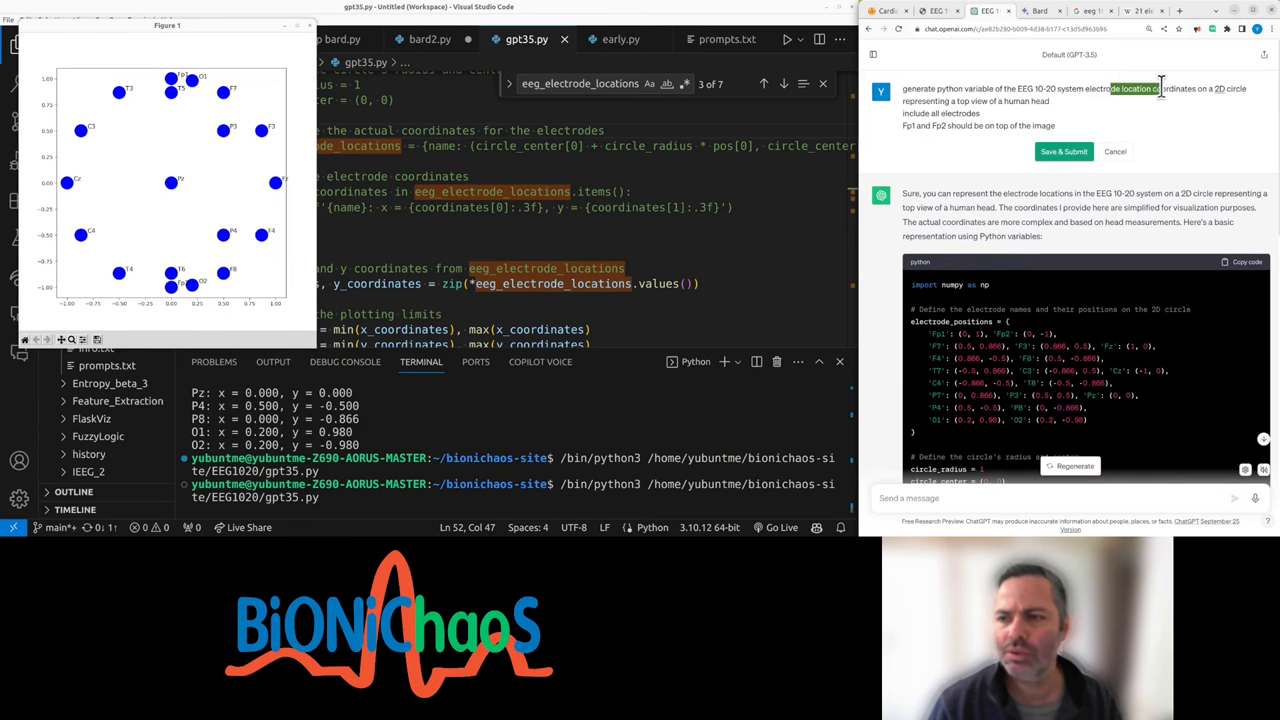
double_click(1220, 88)
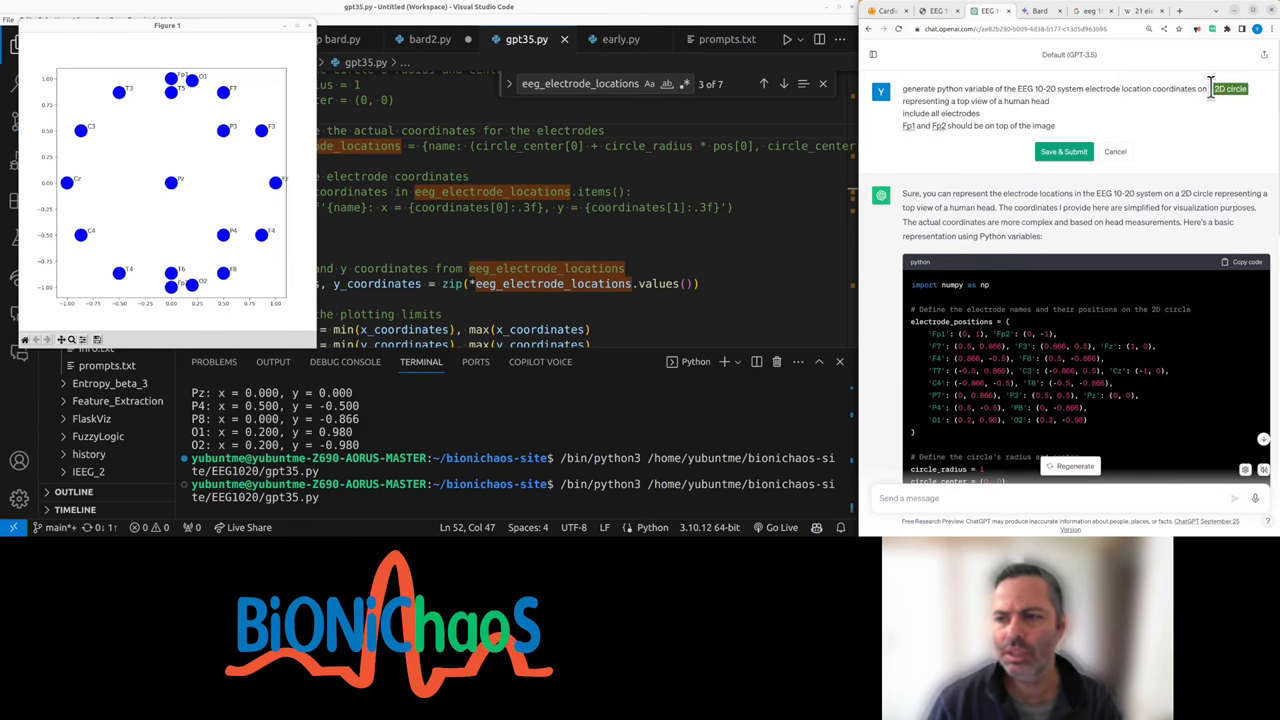
key("Delete")
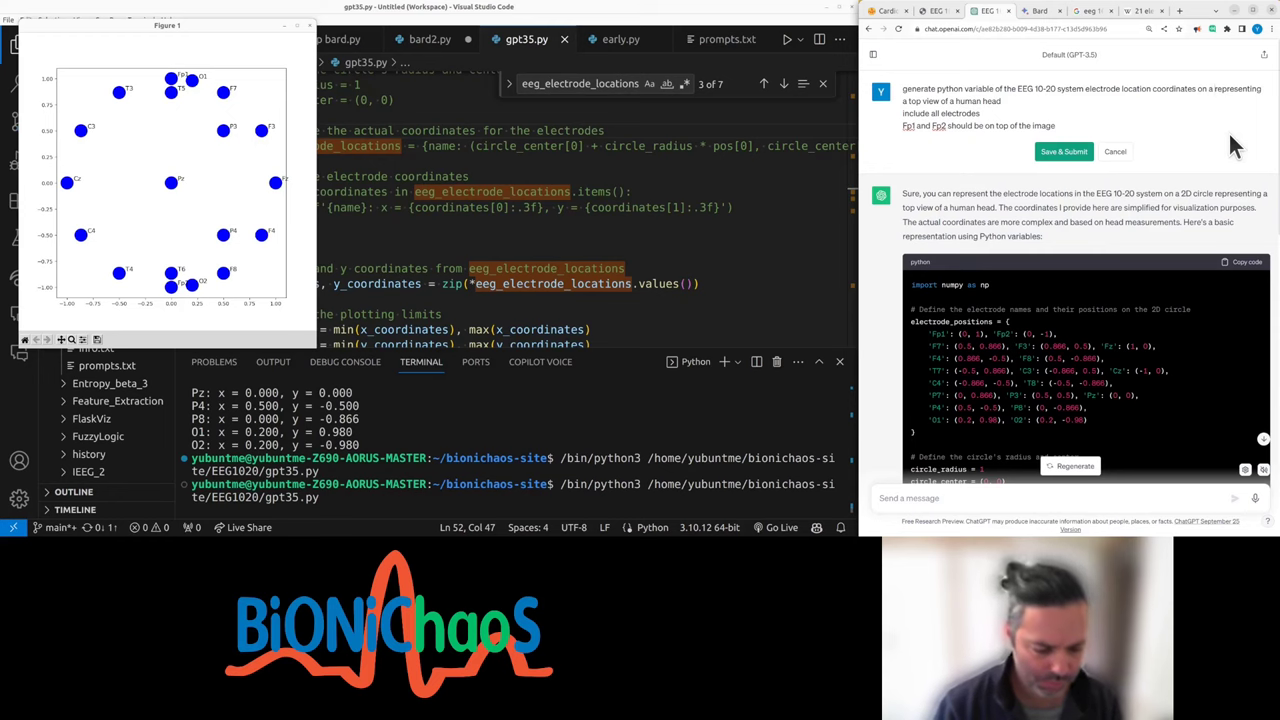
type("model of a")
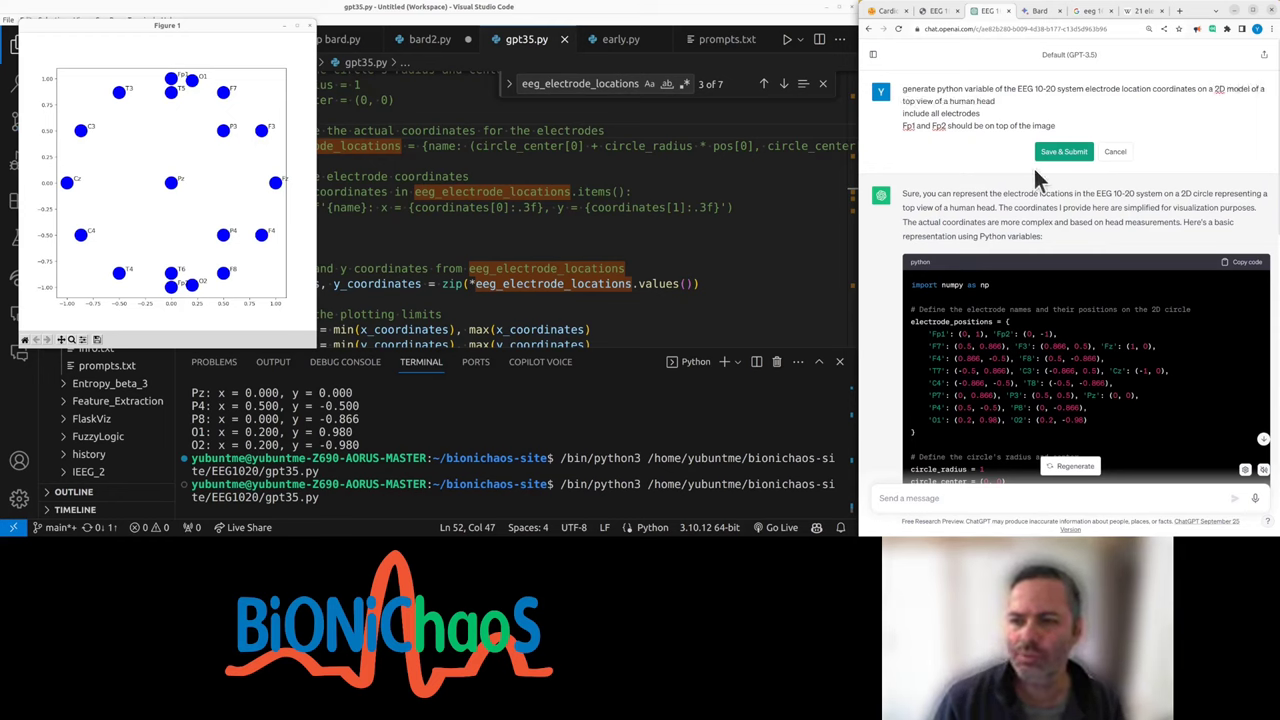
key("BackSpace")
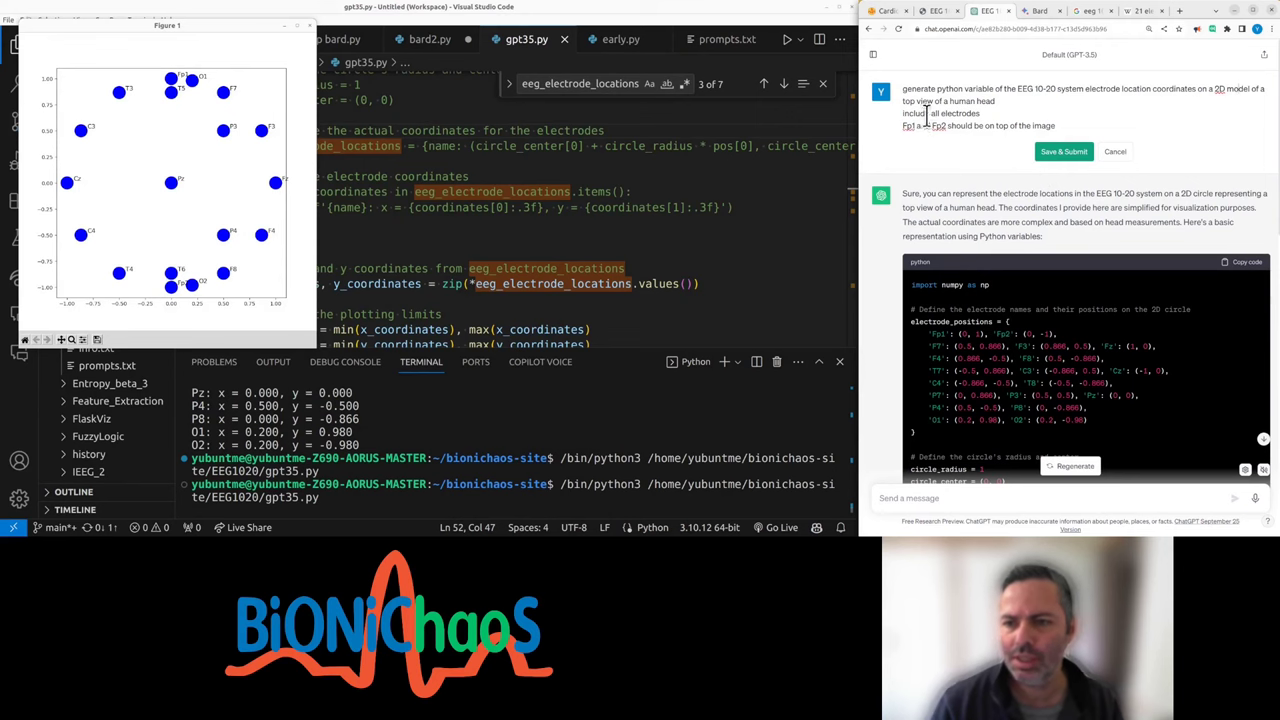
type(",")
key("BackSpace")
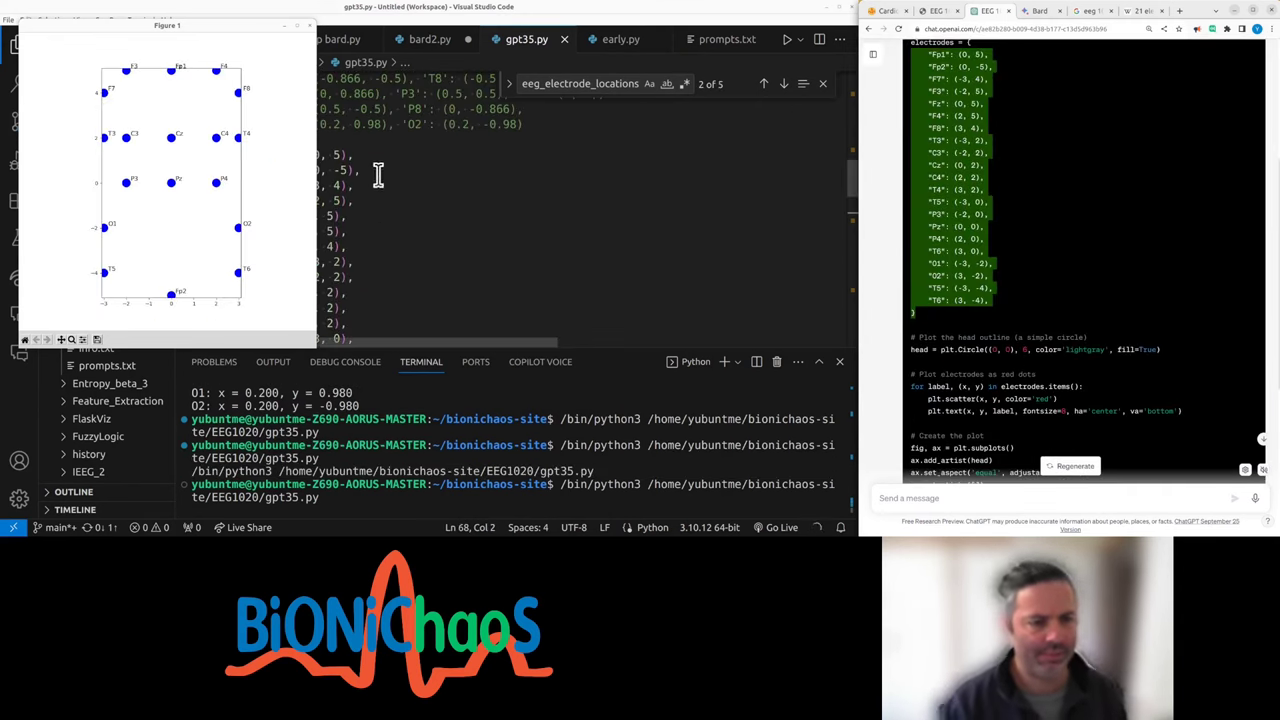
scroll(1054, 217, "up", 4)
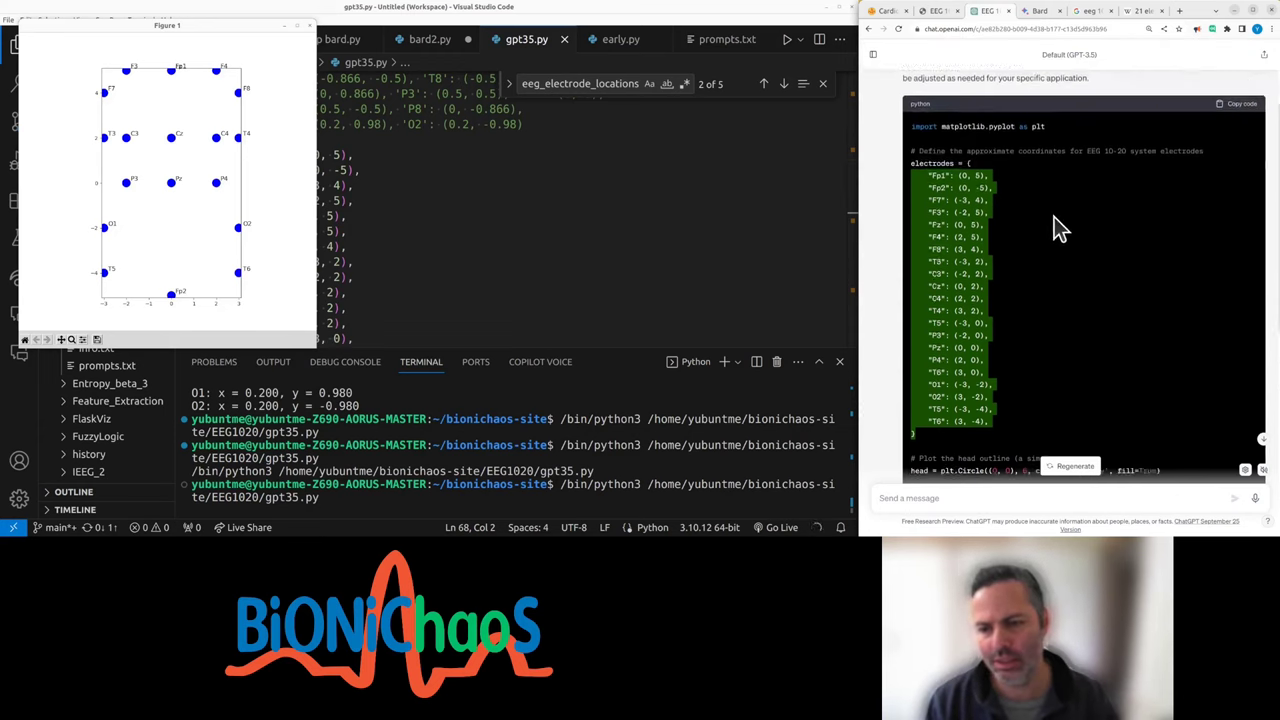
scroll(1054, 217, "up", 2)
scroll(1058, 228, "down", 3)
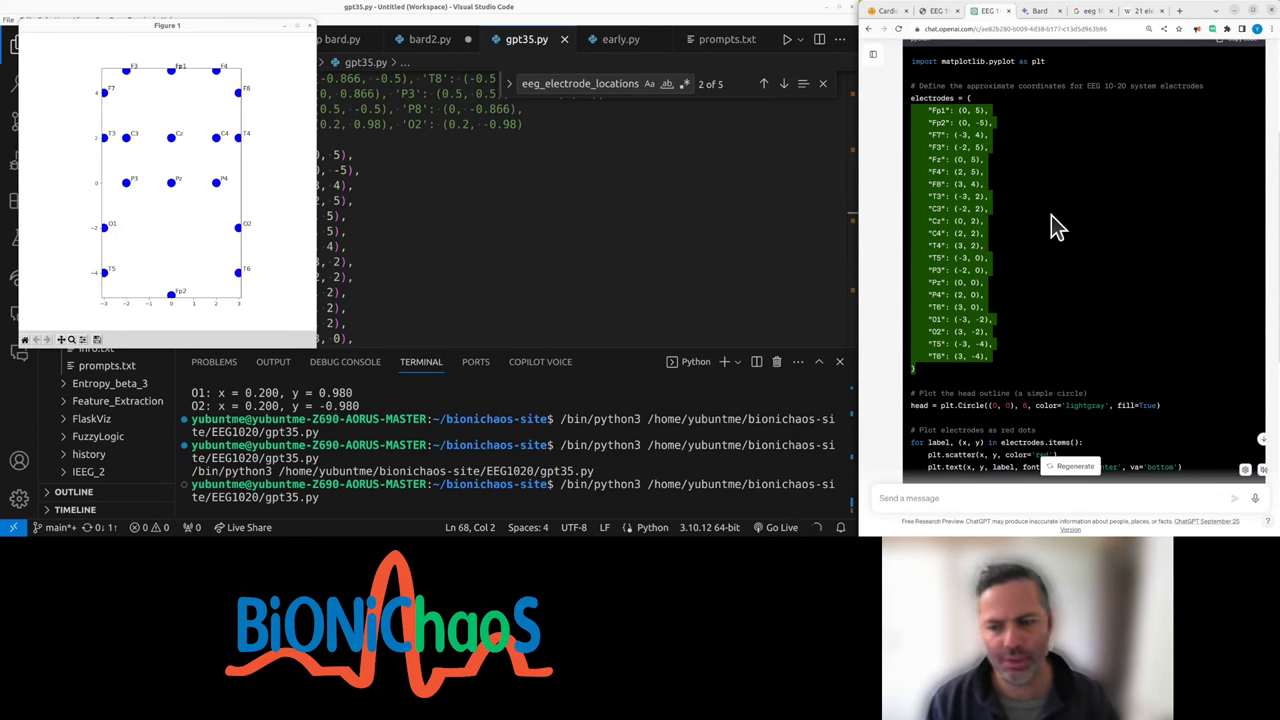
key("ctrl+Tab")
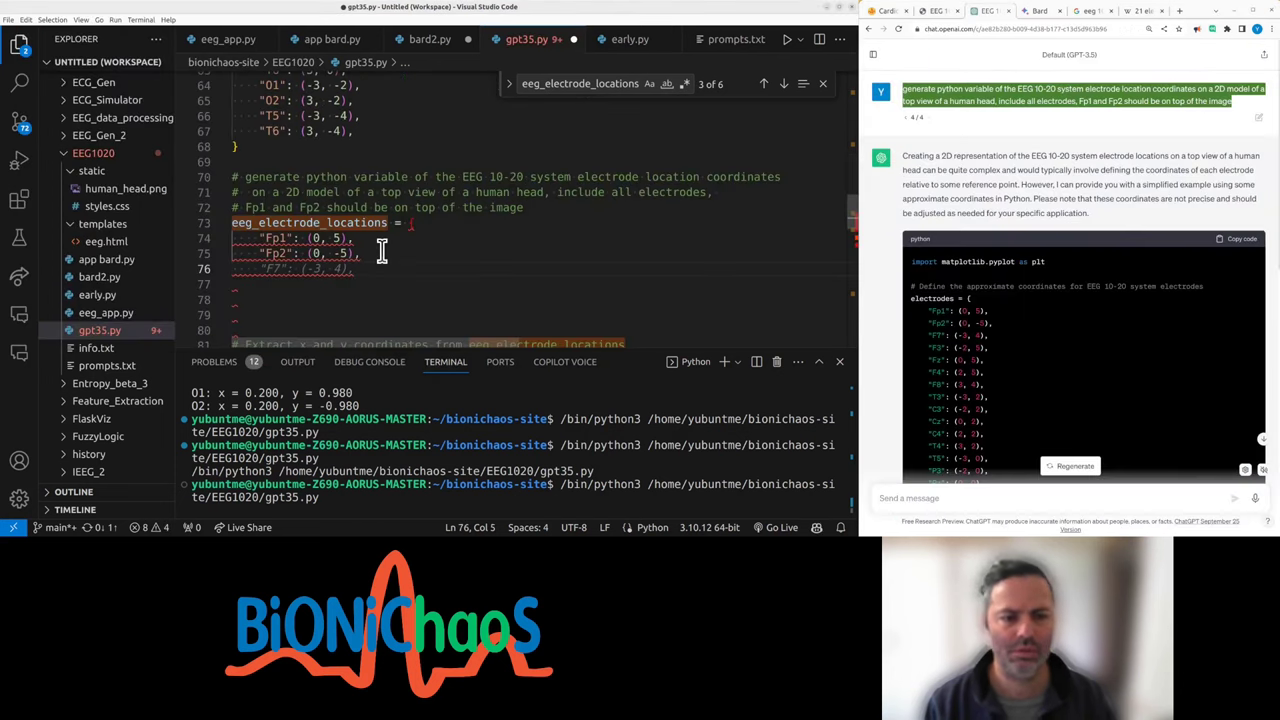
scroll(380, 258, "up", 5)
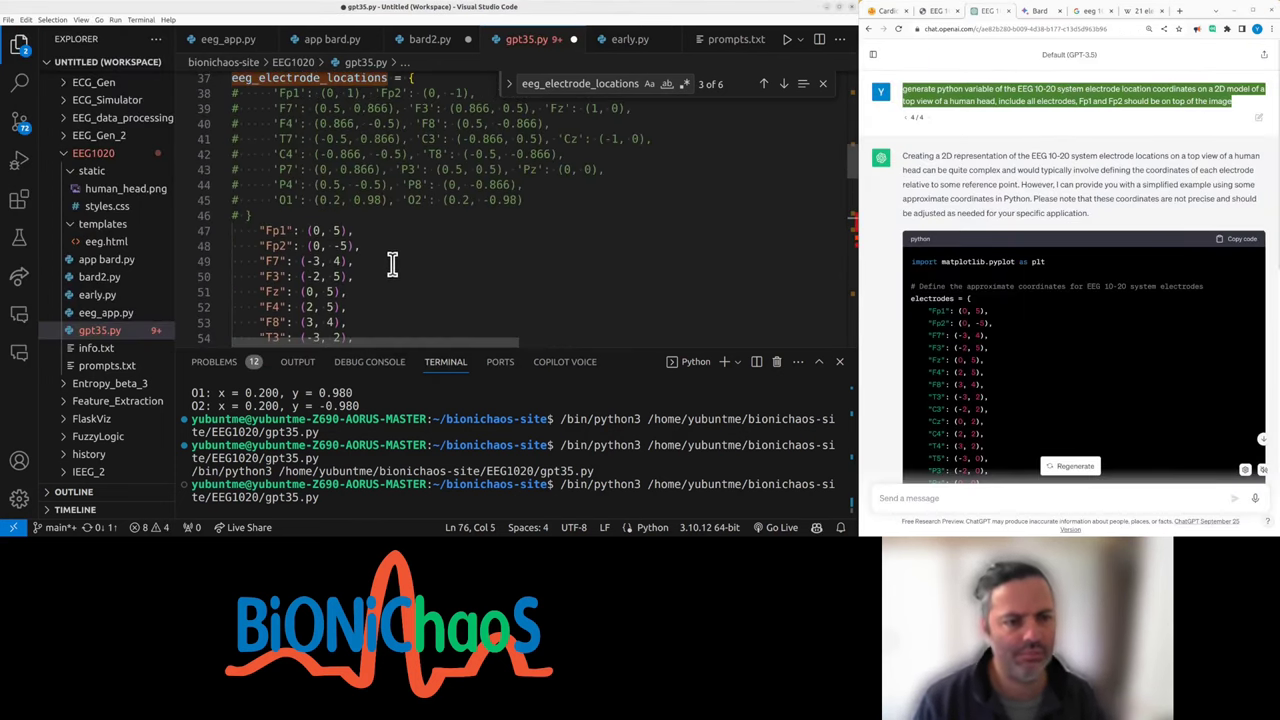
scroll(388, 262, "up", 5)
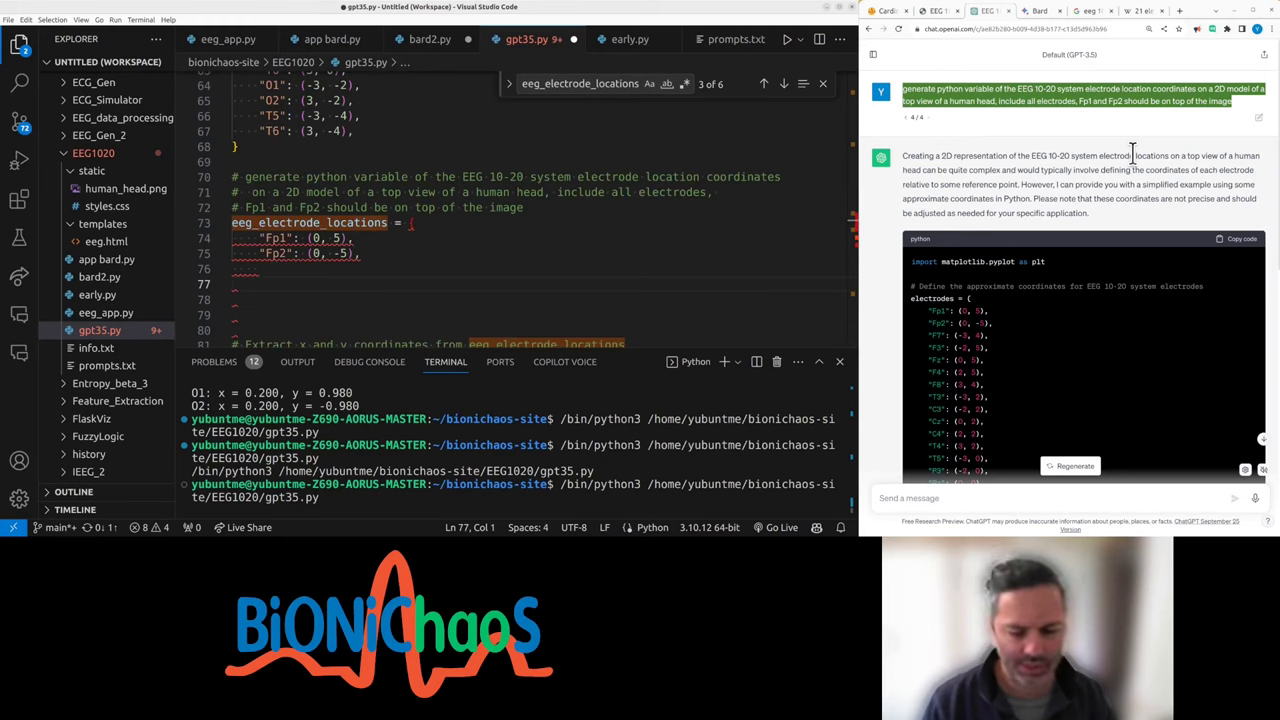